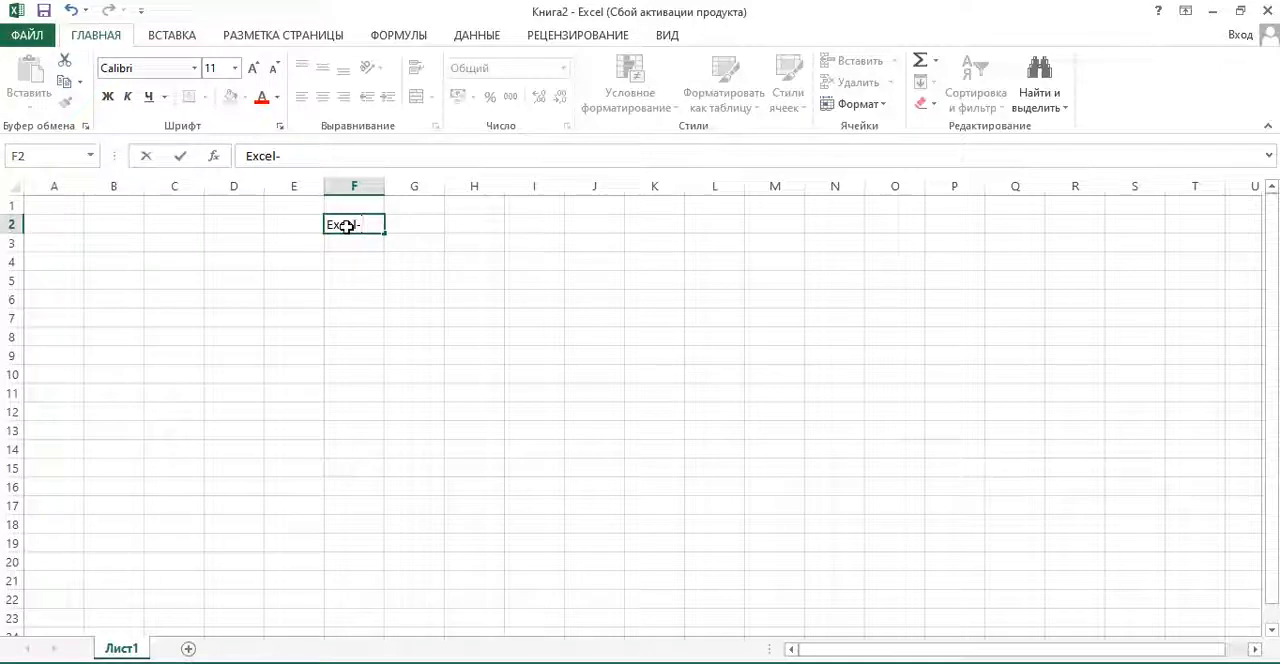
# - Complete the title in F2 as "Excel-мен жұмыс" and enter "1. кесте құру" in C3
pyautogui.write('ен жұмыс')
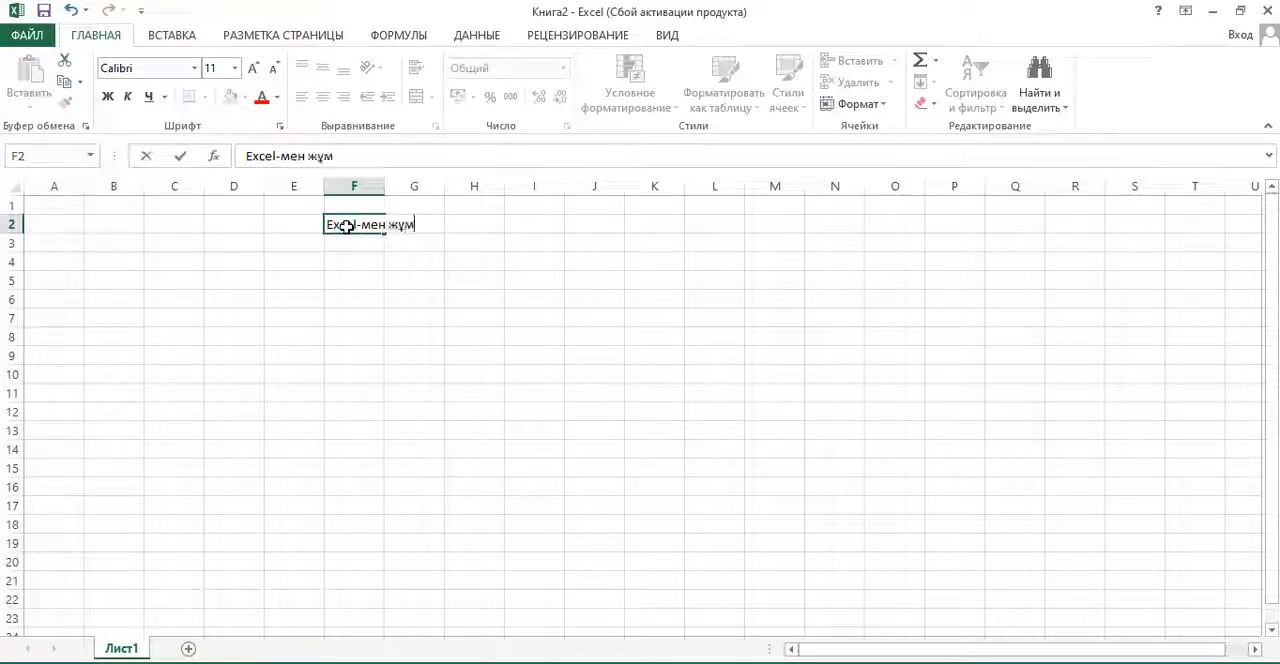
pyautogui.press('Return')
pyautogui.press('Left')
pyautogui.press('Left')
pyautogui.press('Left')
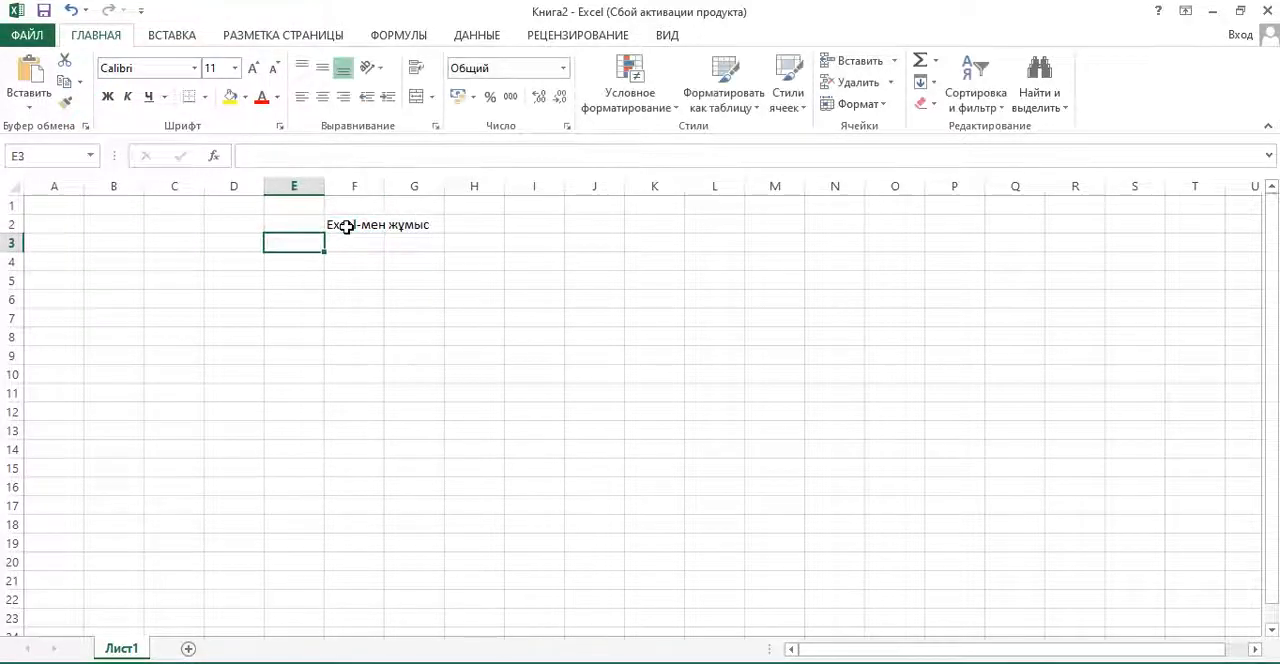
pyautogui.write('1')
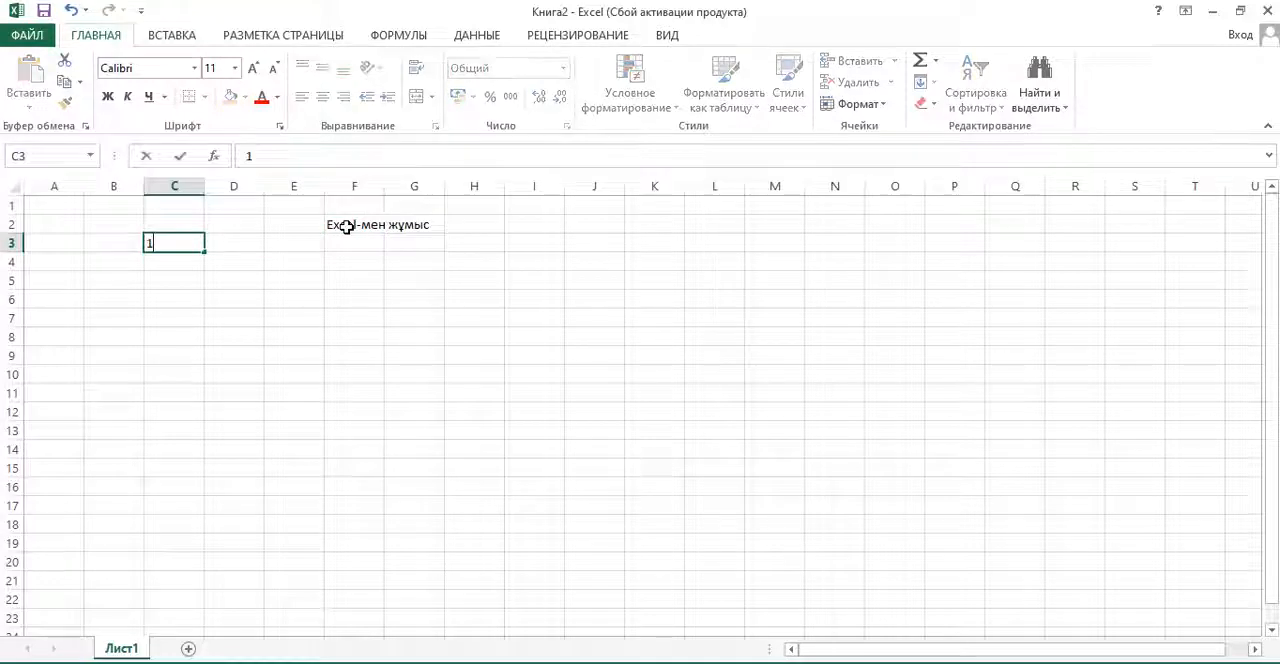
pyautogui.write('. кес')
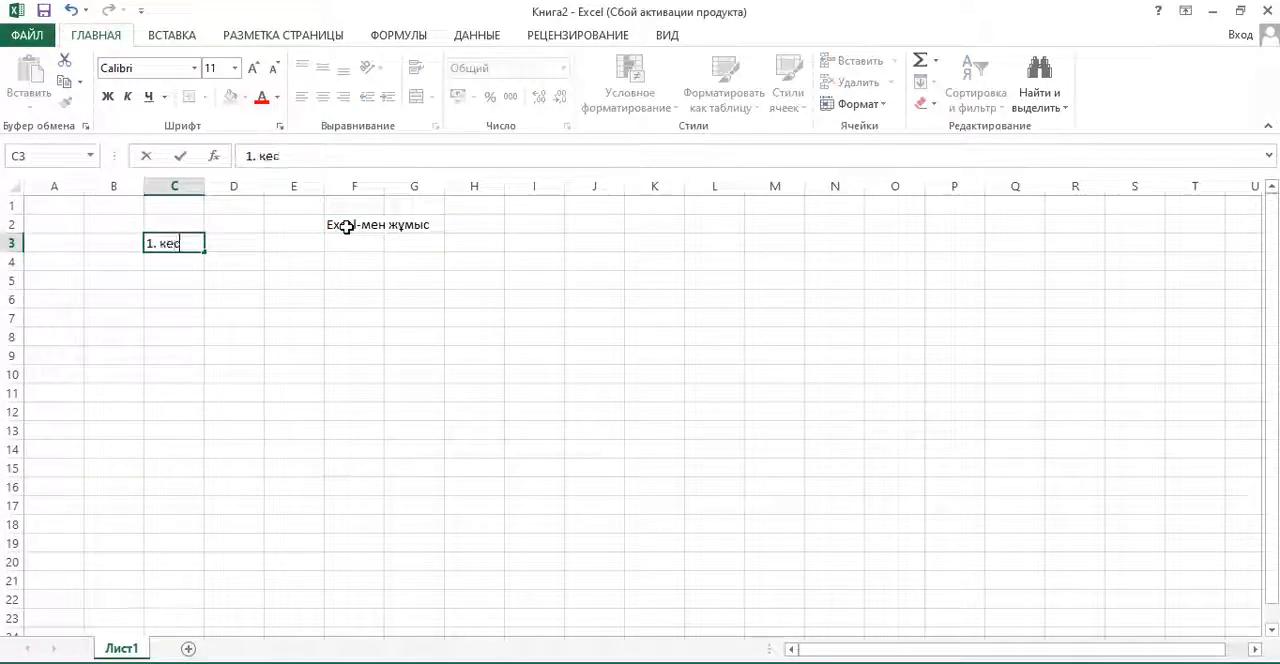
pyautogui.write('те құру')
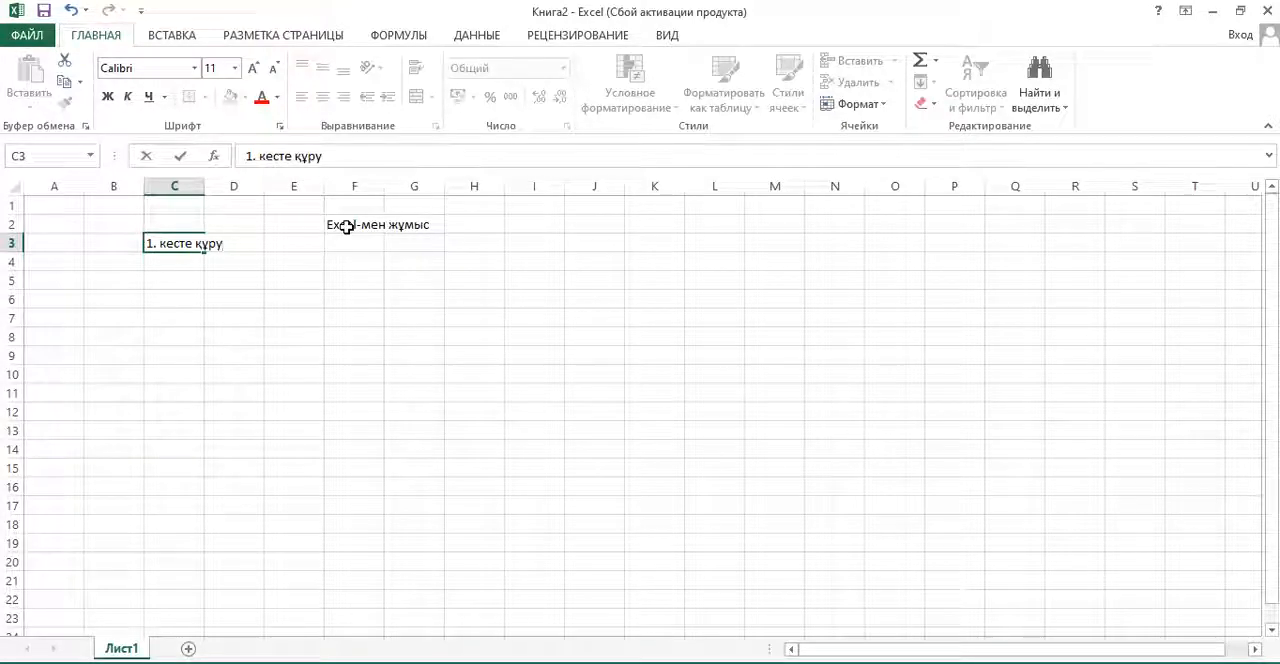
pyautogui.press('Return')
# - Continue the numbered list with "2. орта мән" in C4 and "3. диаграмма құру" in C5
pyautogui.write('2. ')
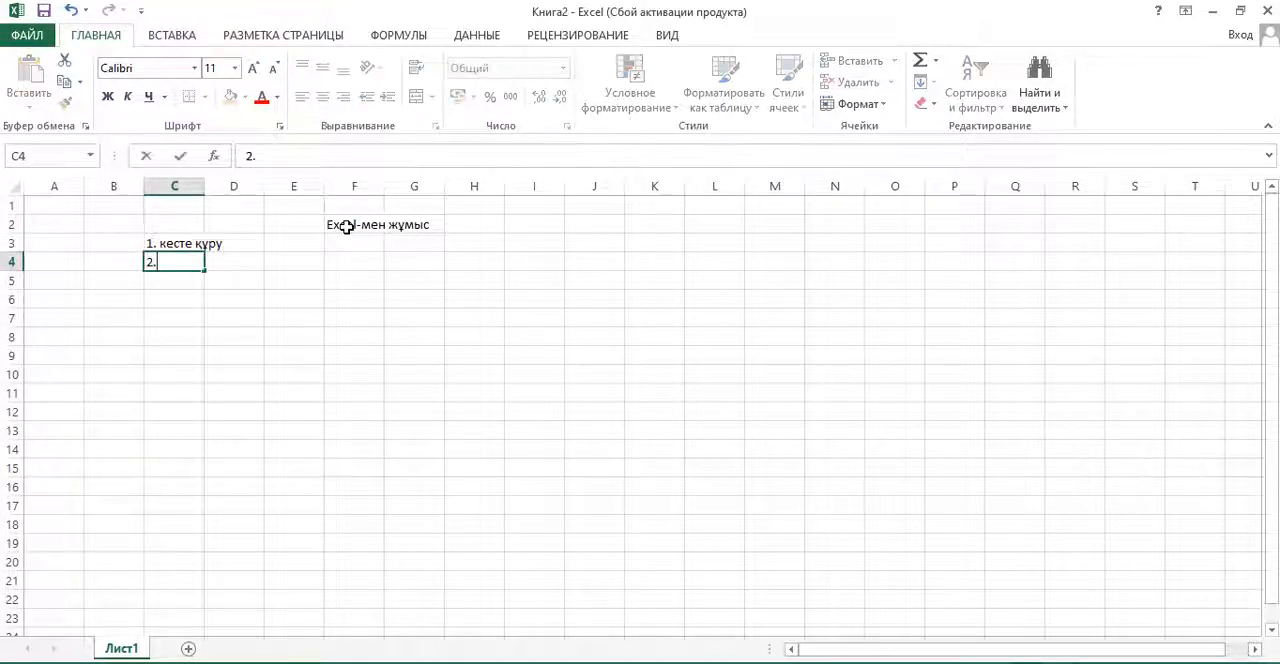
pyautogui.write('о')
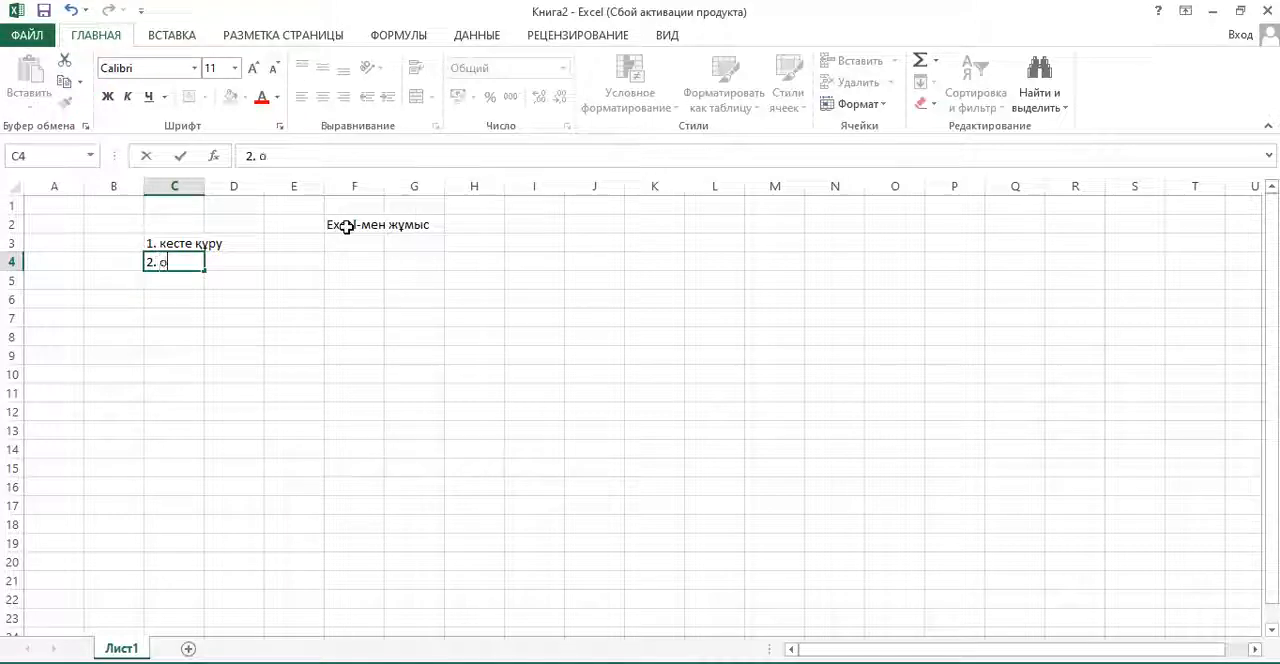
pyautogui.write('рта мән')
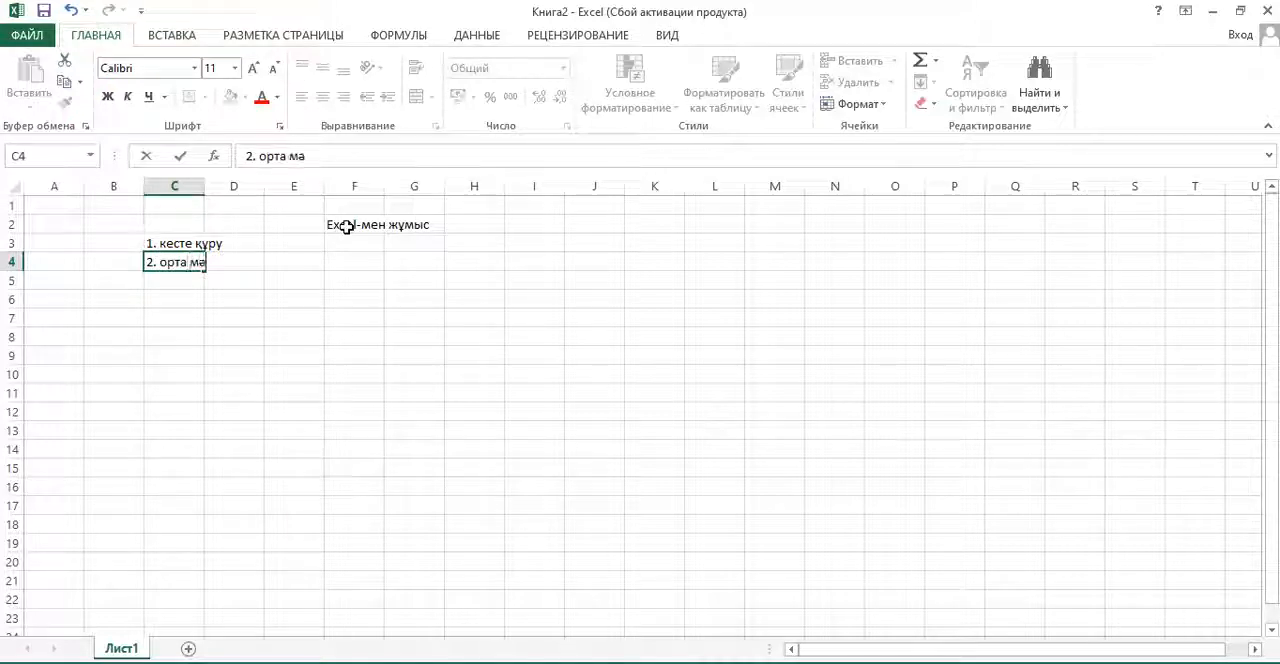
pyautogui.press('Return')
pyautogui.write('3')
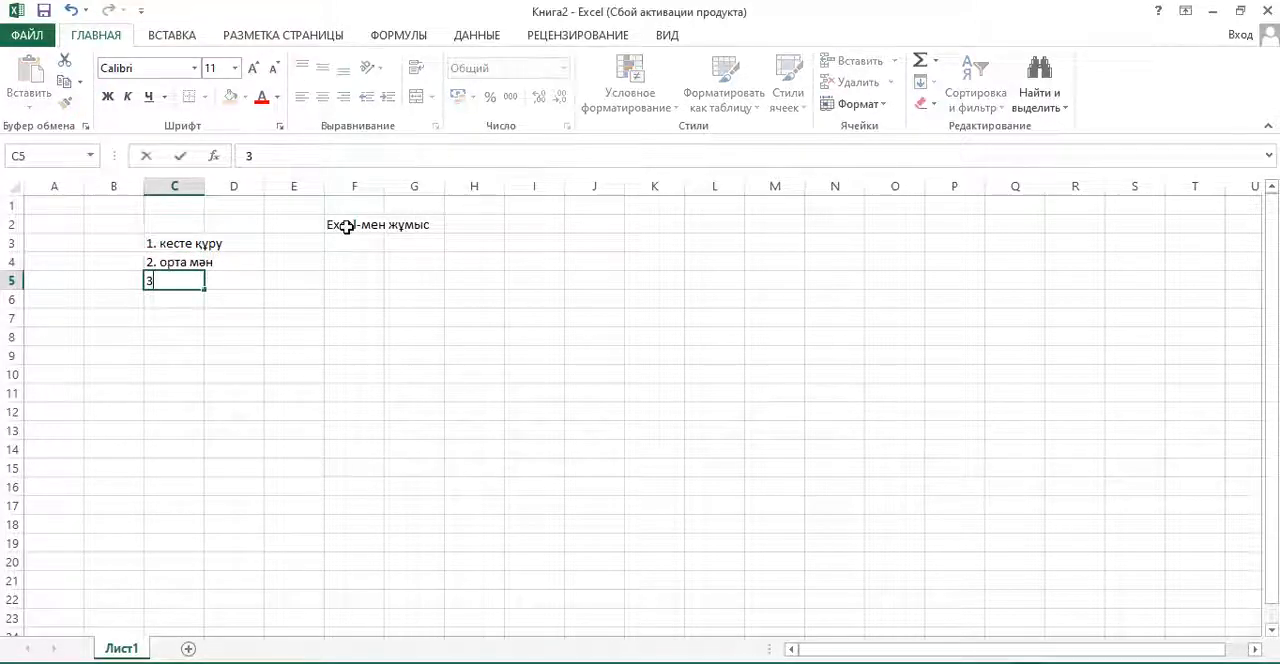
pyautogui.write('. ')
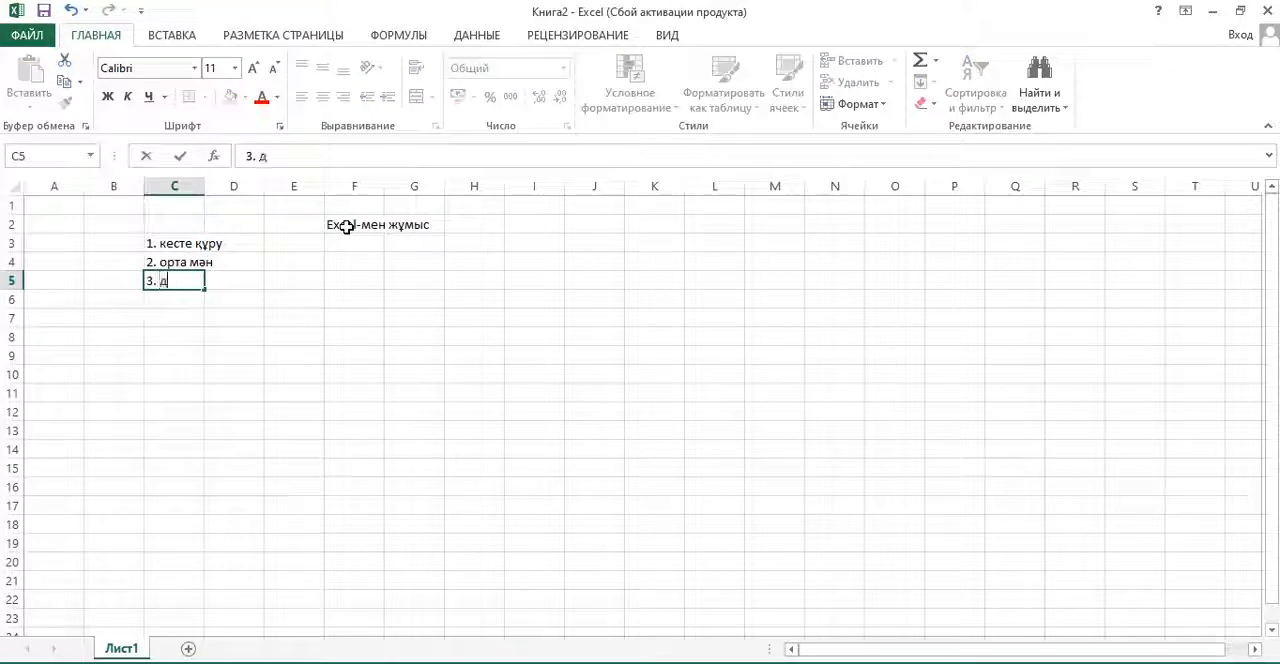
pyautogui.write('диаграмма')
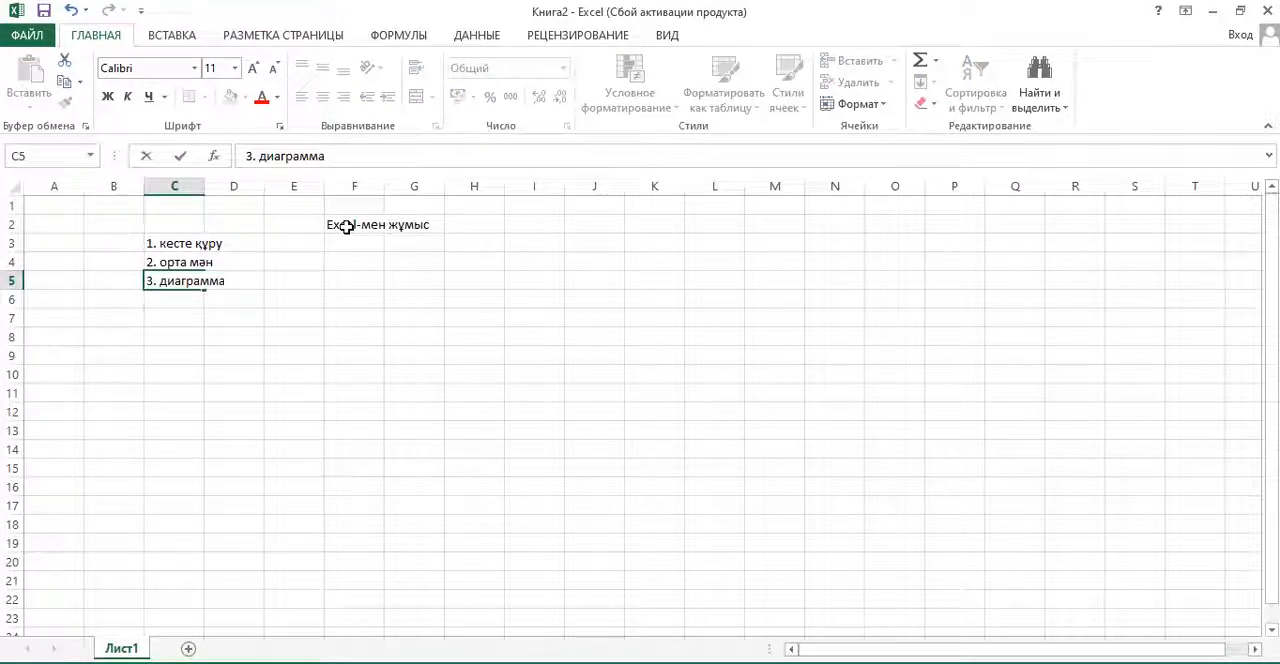
pyautogui.write(' құр')
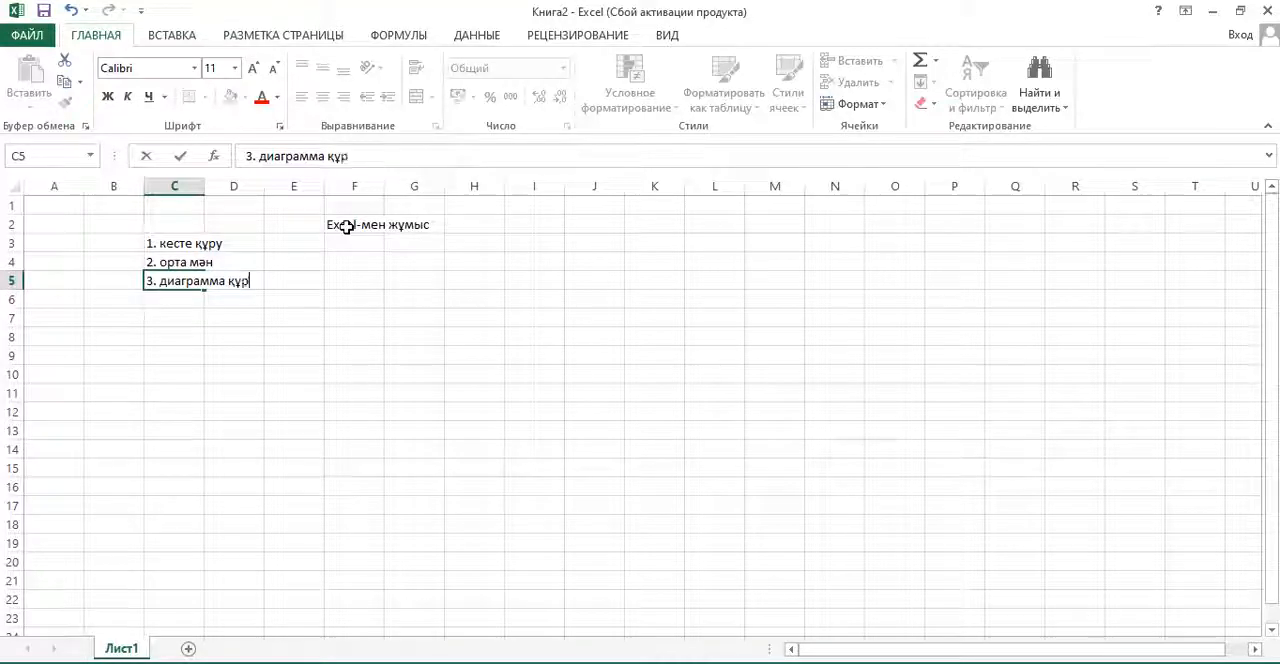
pyautogui.write('у')
pyautogui.press('Return')
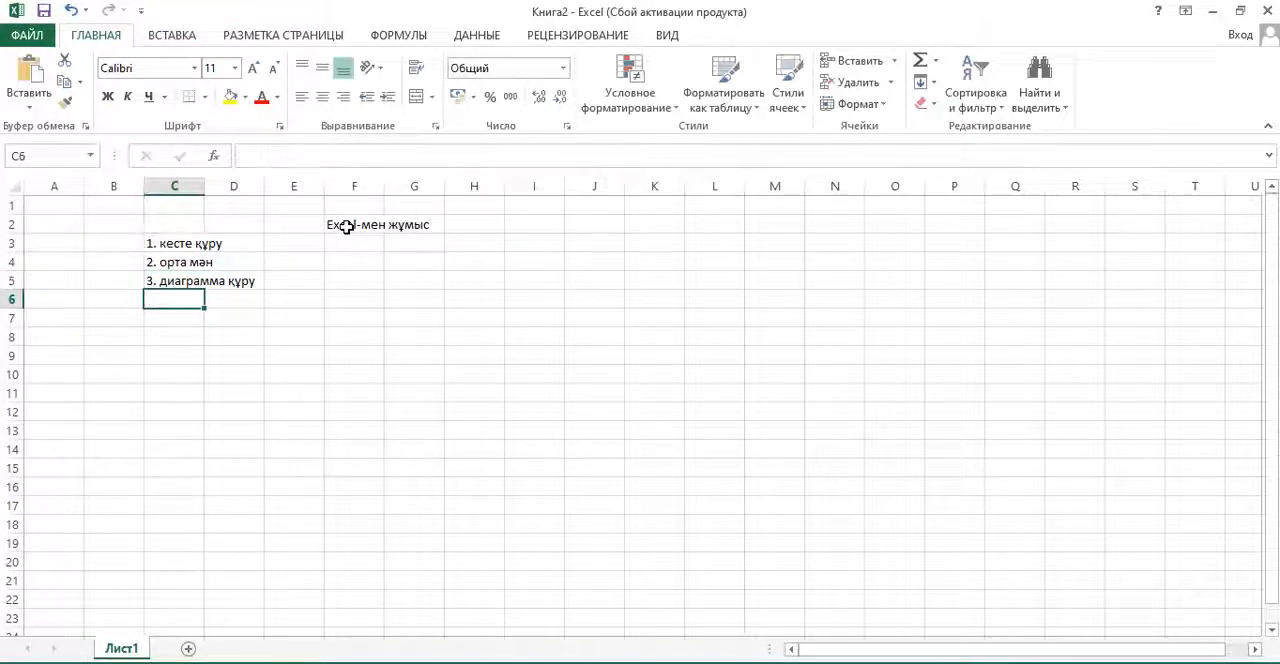
pyautogui.press('Down')
pyautogui.press('Left')
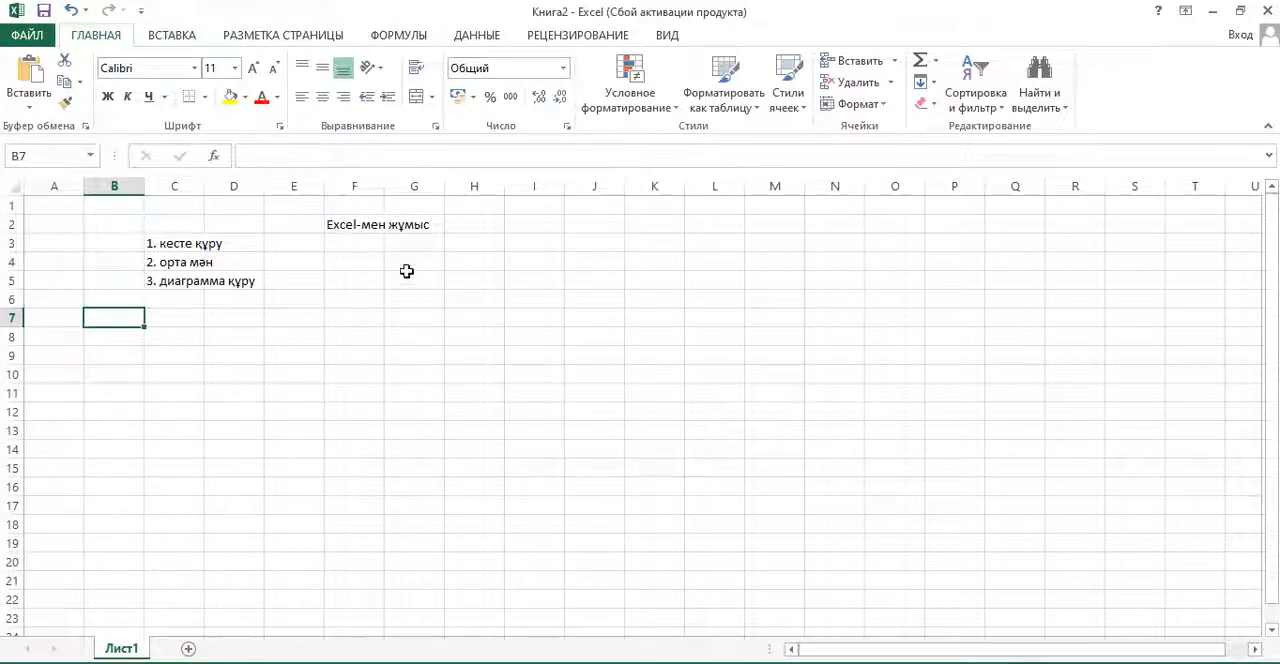
pyautogui.scroll(-1, 406, 277)
pyautogui.scroll(1, 406, 277)
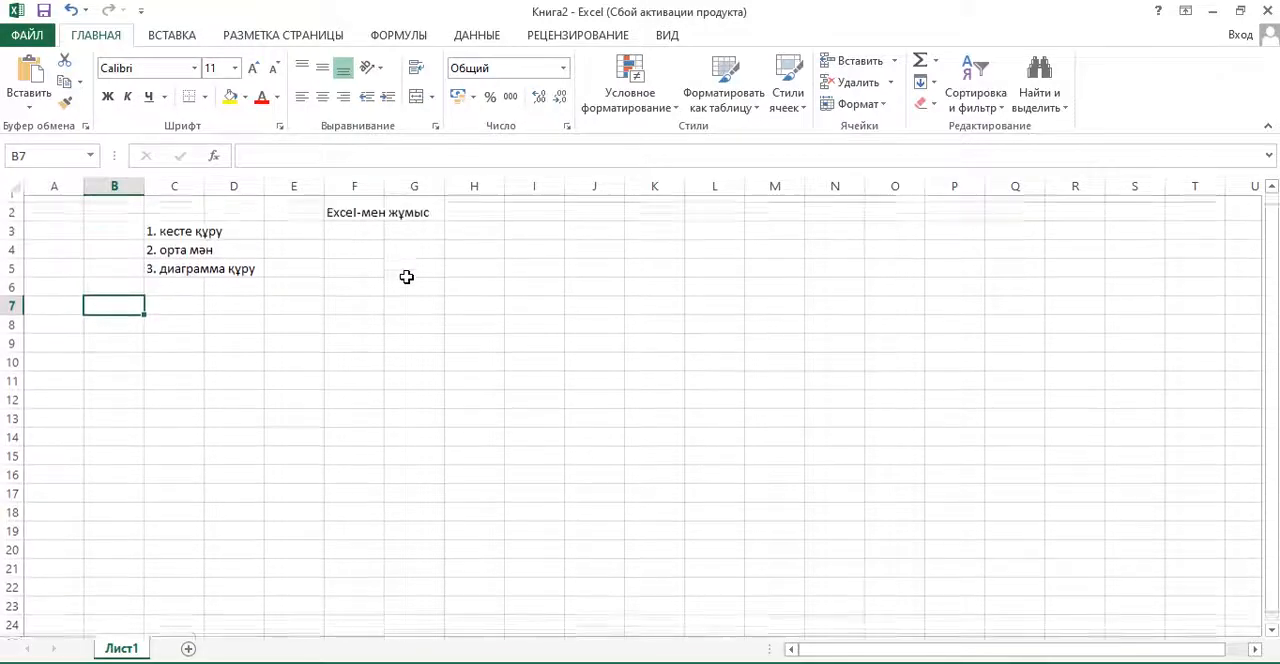
pyautogui.click(118, 335)
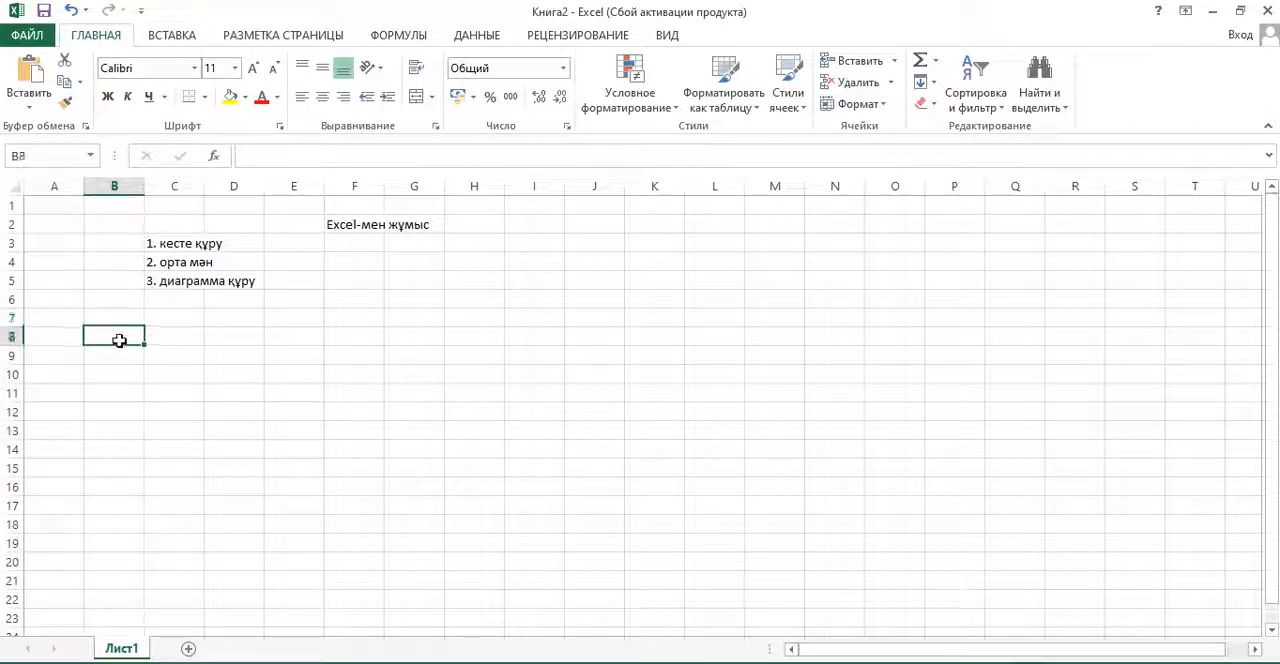
pyautogui.click(174, 317)
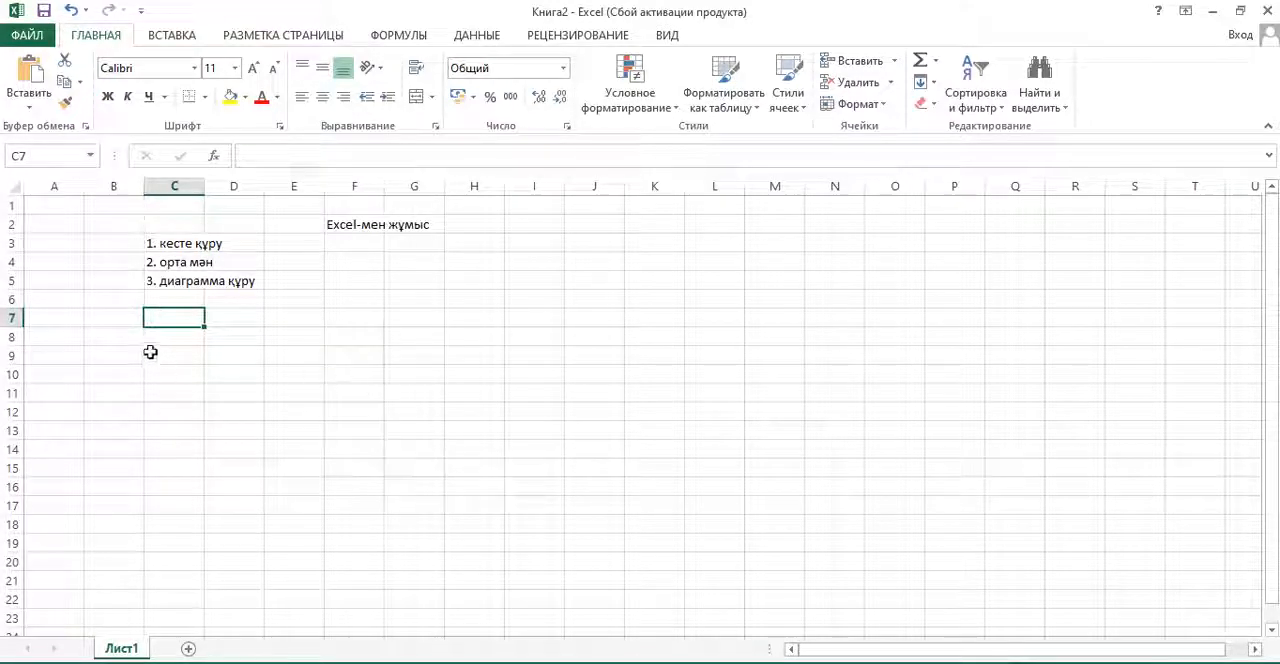
pyautogui.click(122, 318)
pyautogui.click(118, 336)
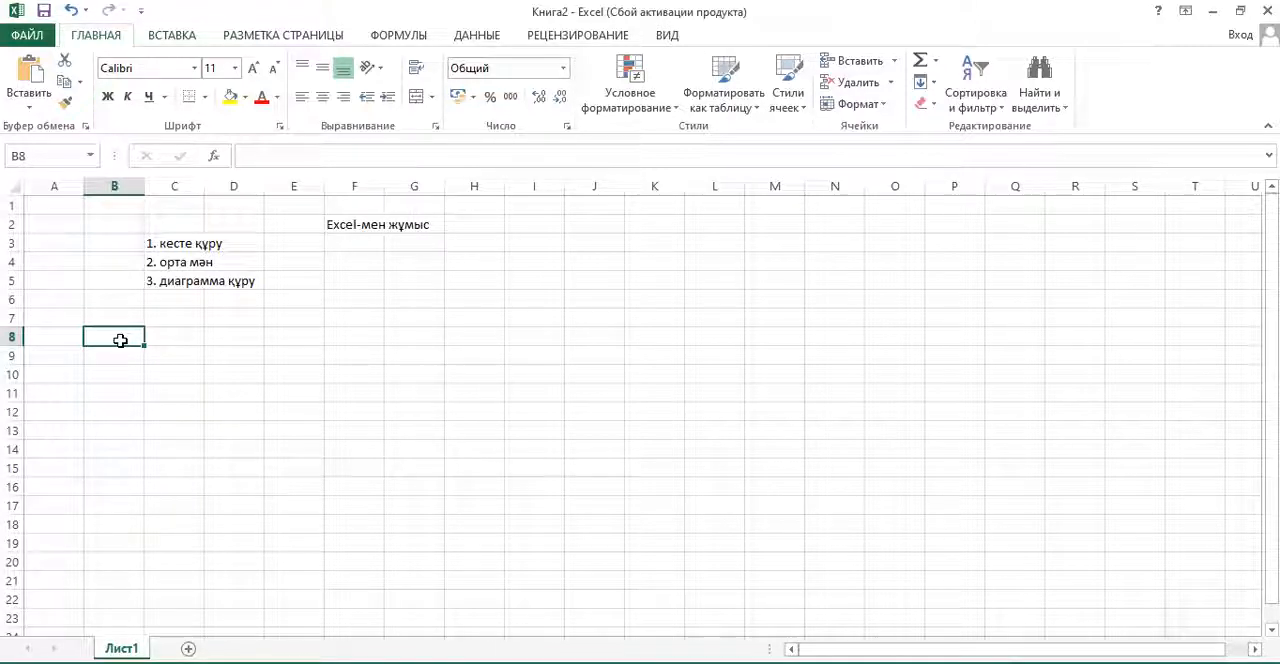
# - Enter the class heading "6а-сыныбы" in cell B7
pyautogui.click(128, 317)
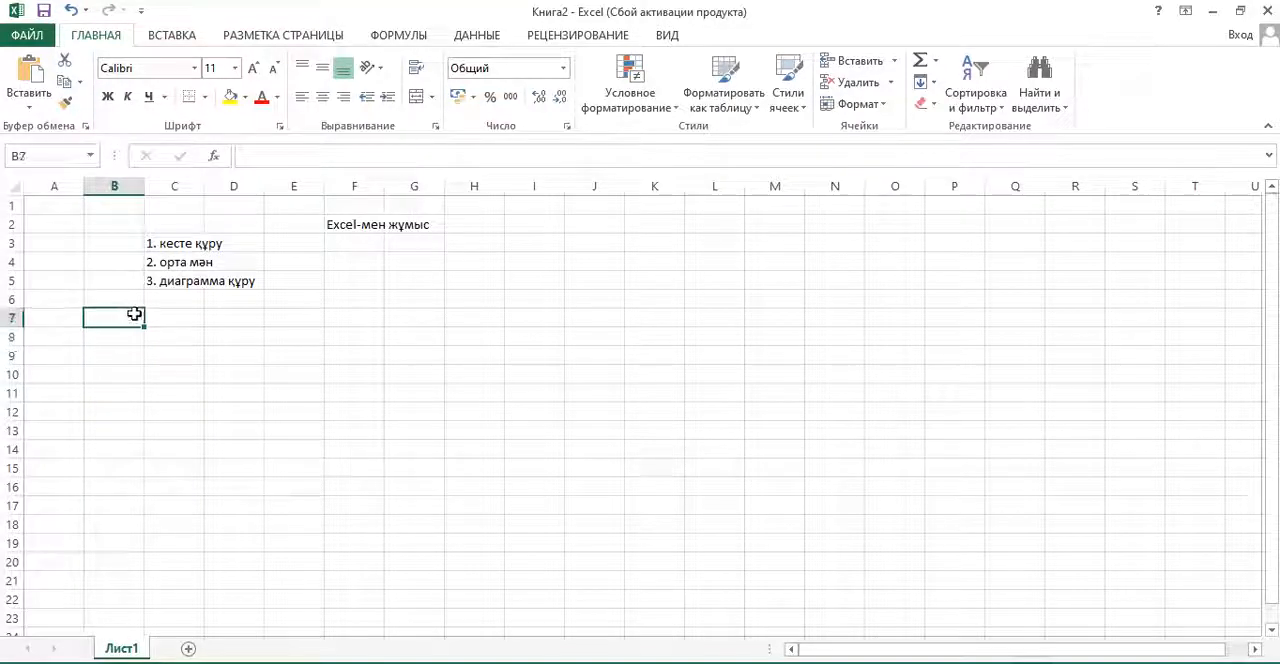
pyautogui.write('6')
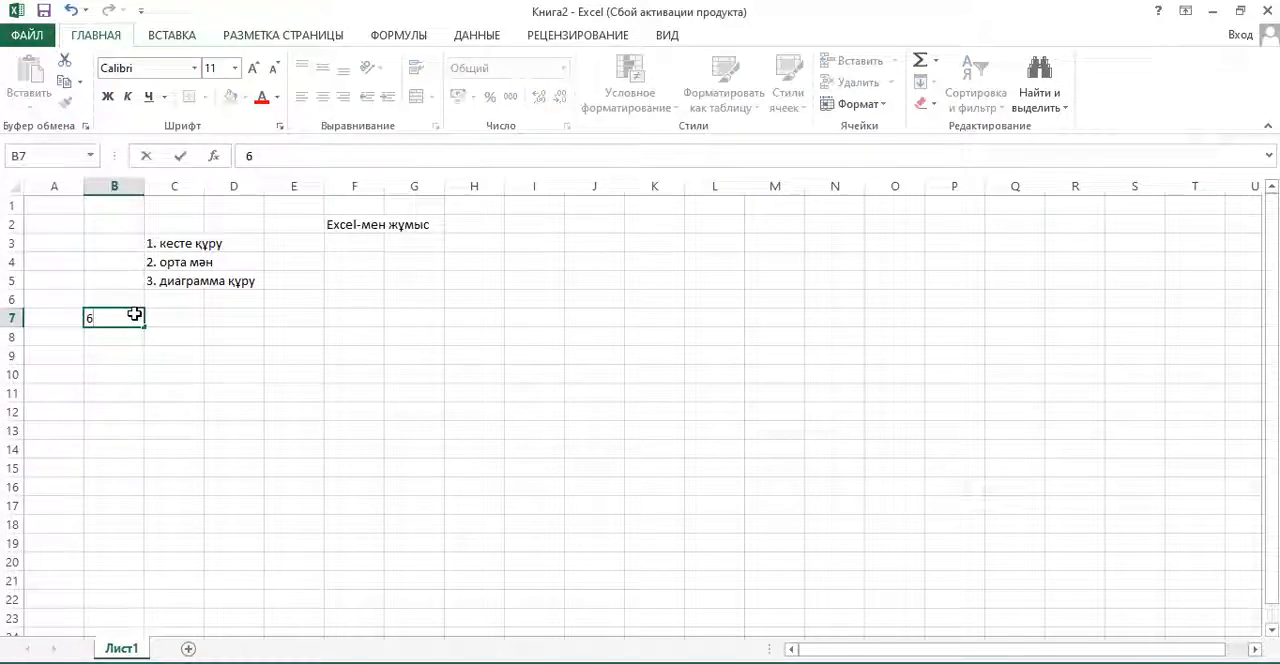
pyautogui.write('ә-сыныбы')
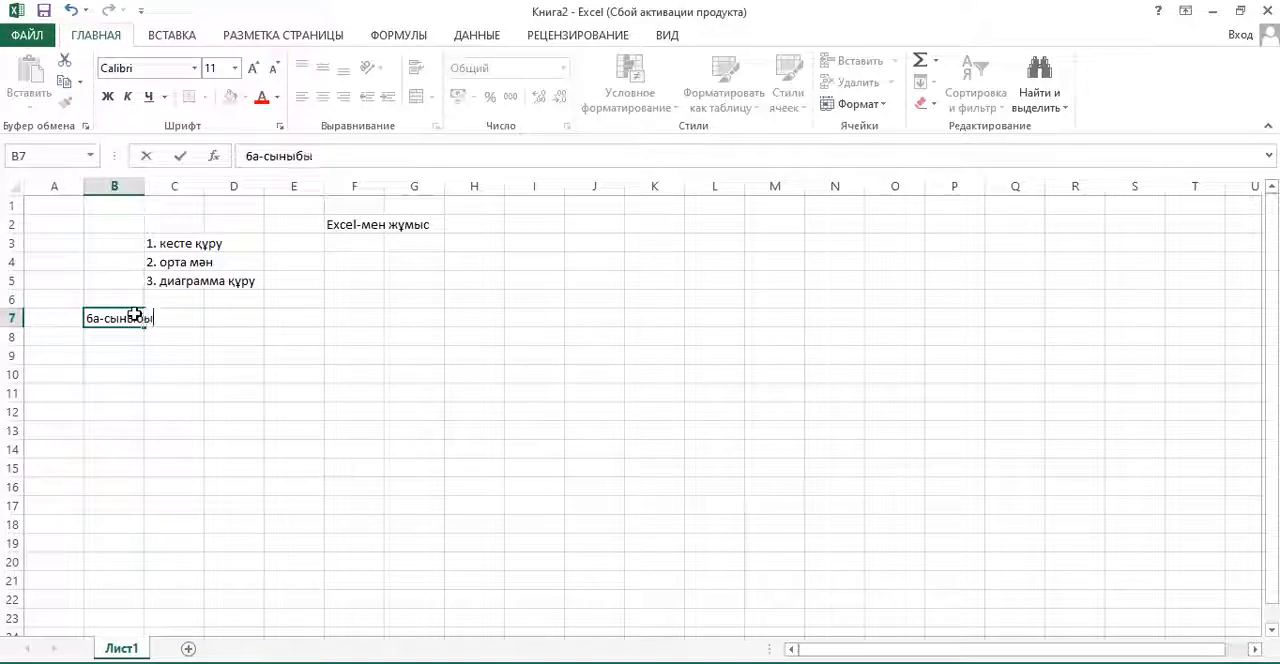
pyautogui.press('Return')
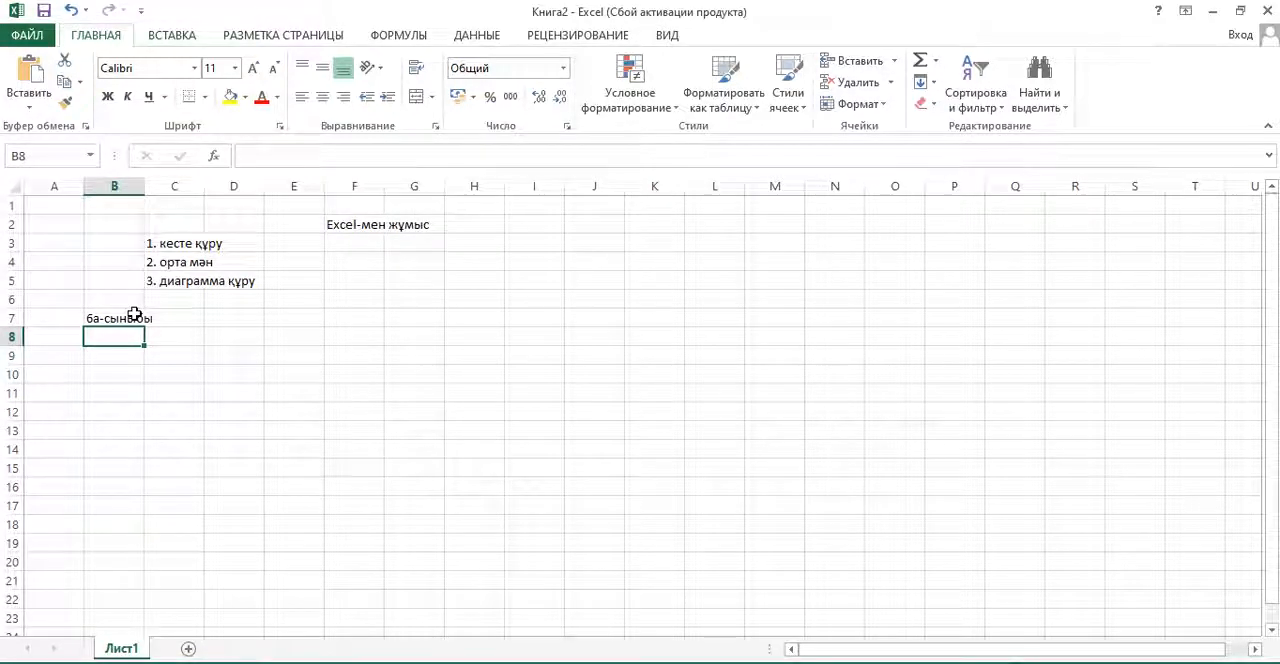
# - Start the subject list with "қақақ тілі" in B9 and "орыс тілі" in B10
pyautogui.write('.')
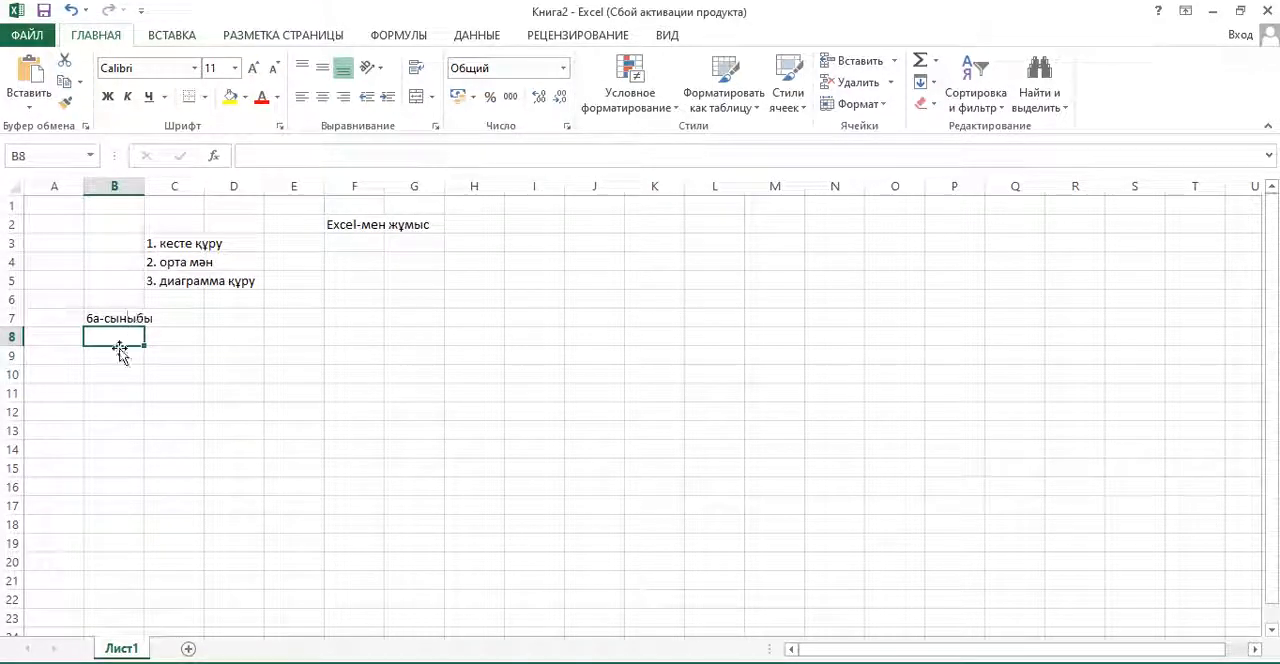
pyautogui.click(117, 354)
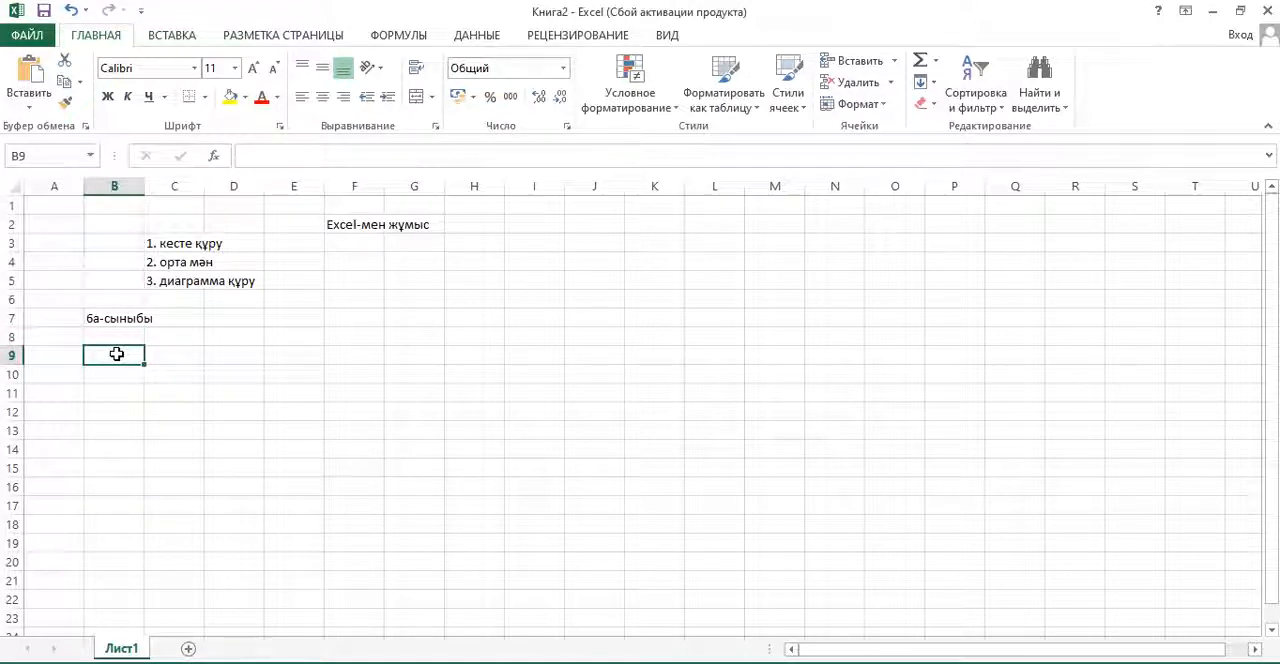
pyautogui.write('қа')
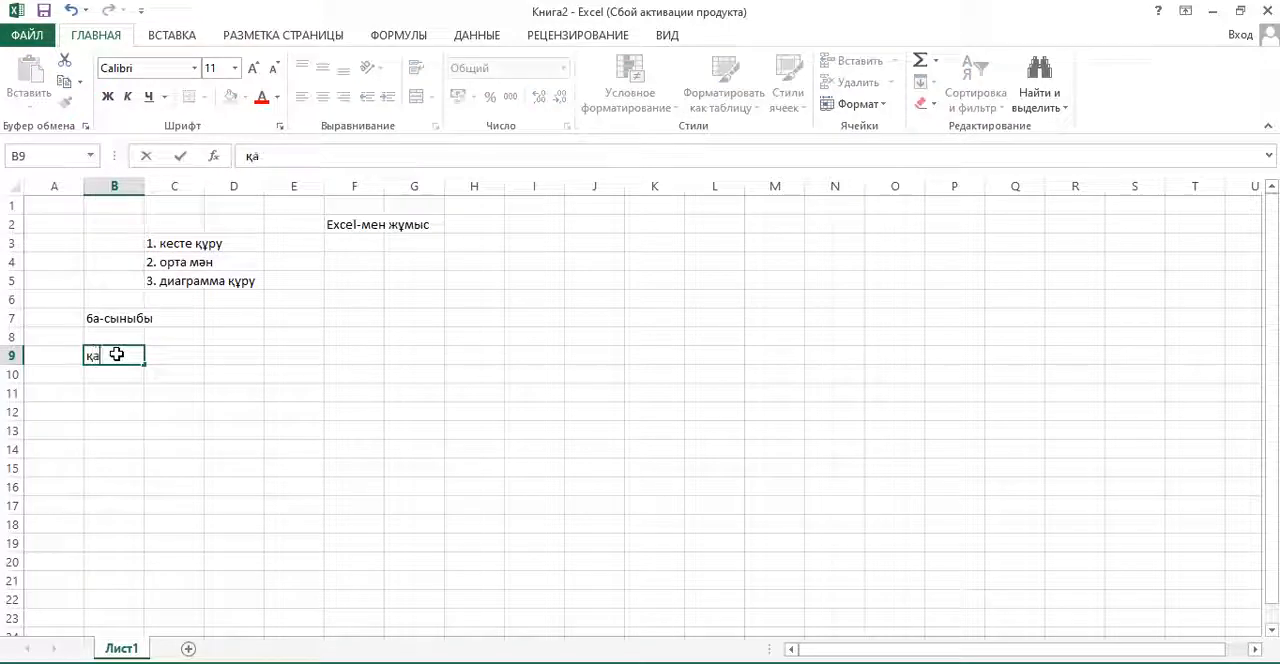
pyautogui.write('қ т')
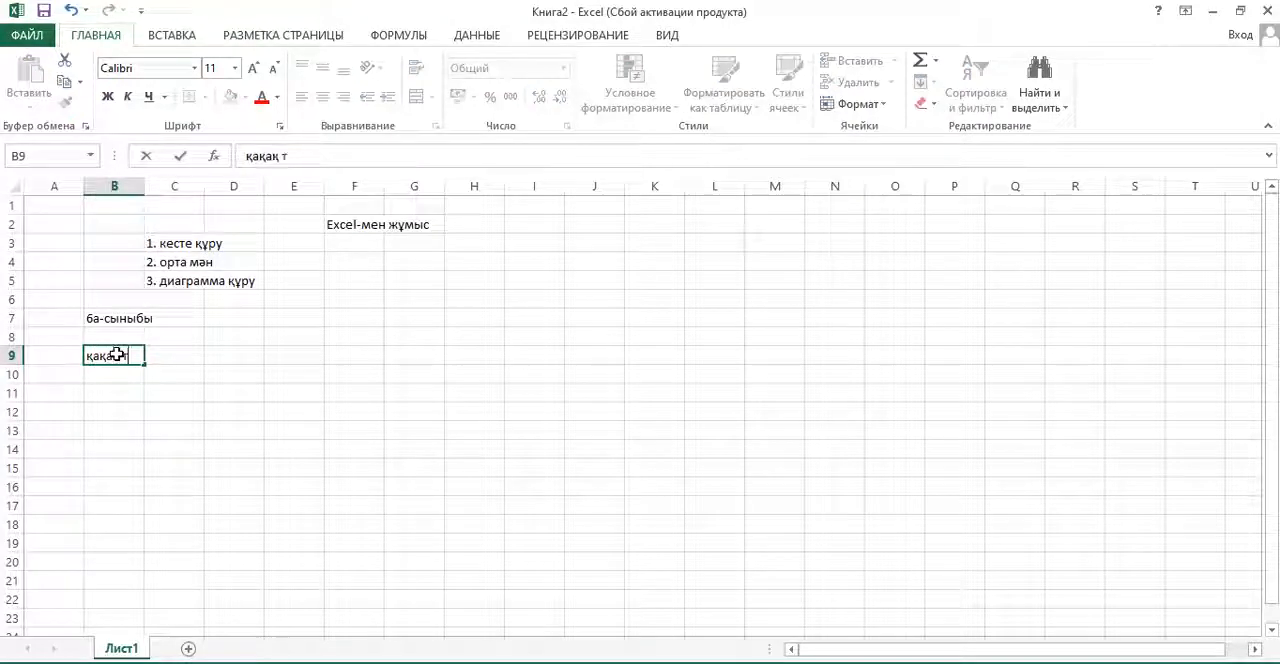
pyautogui.write('ілі')
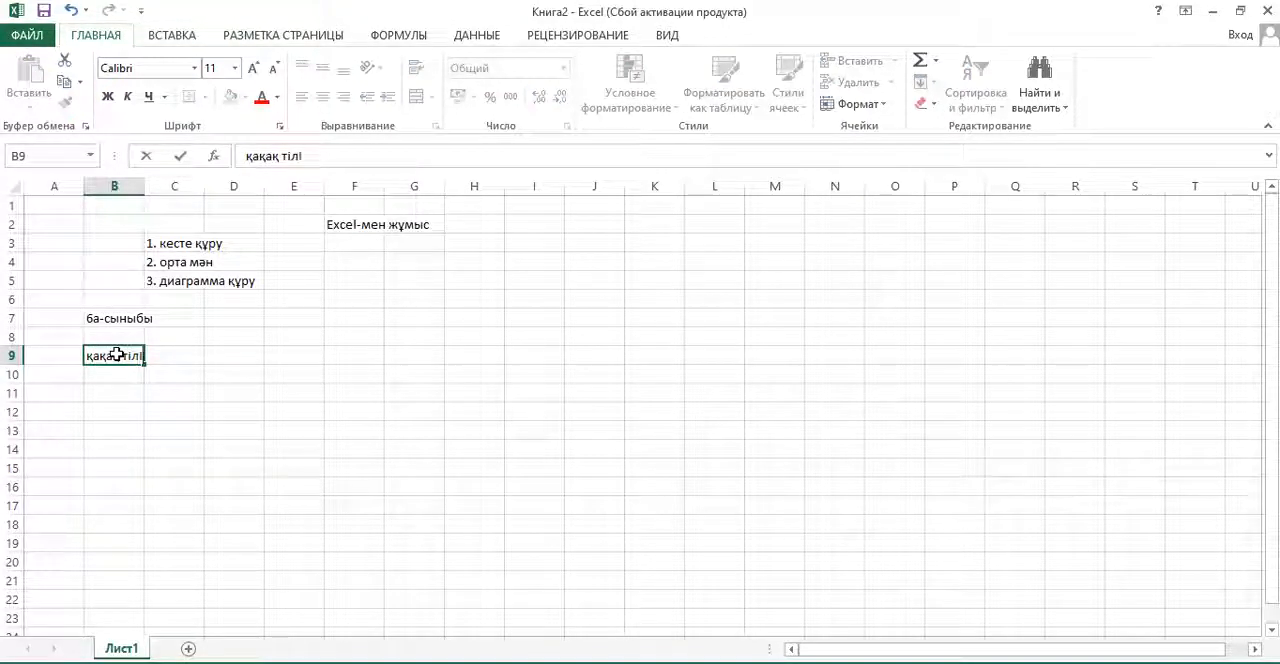
pyautogui.press('Return')
pyautogui.write('орыс')
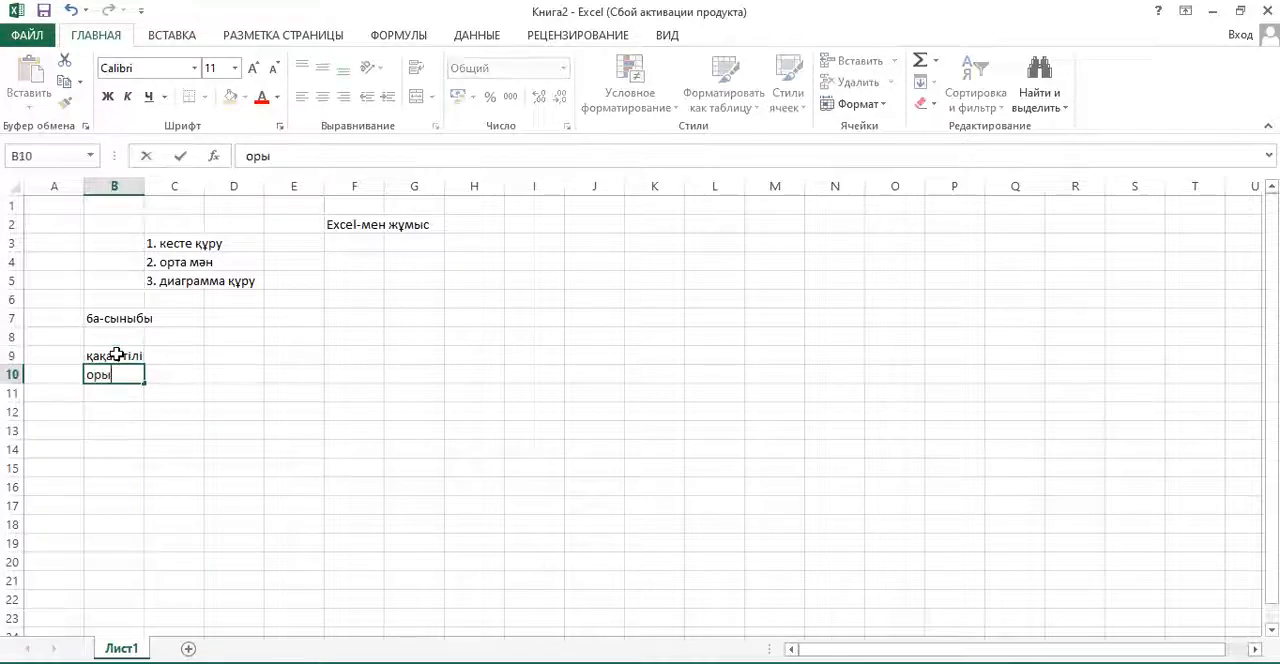
pyautogui.write(' тілі')
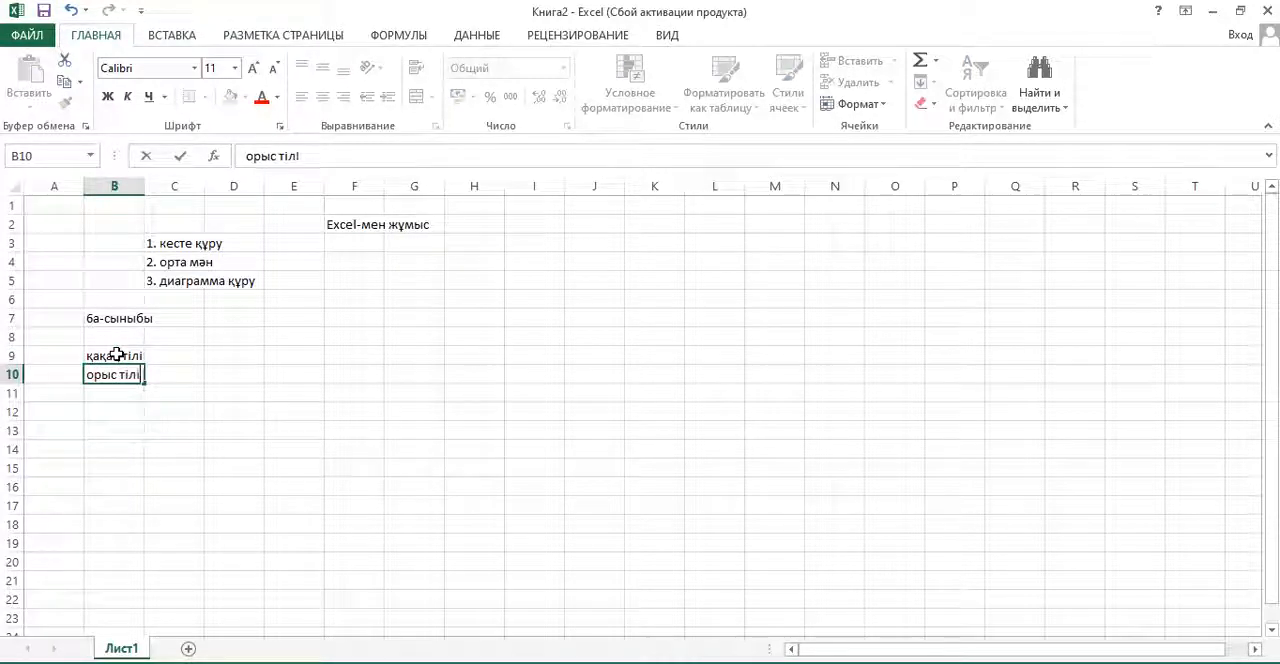
pyautogui.press('Return')
# - Add the subjects "ағылшын" in B11 and "математика" in B12
pyautogui.write('ағы')
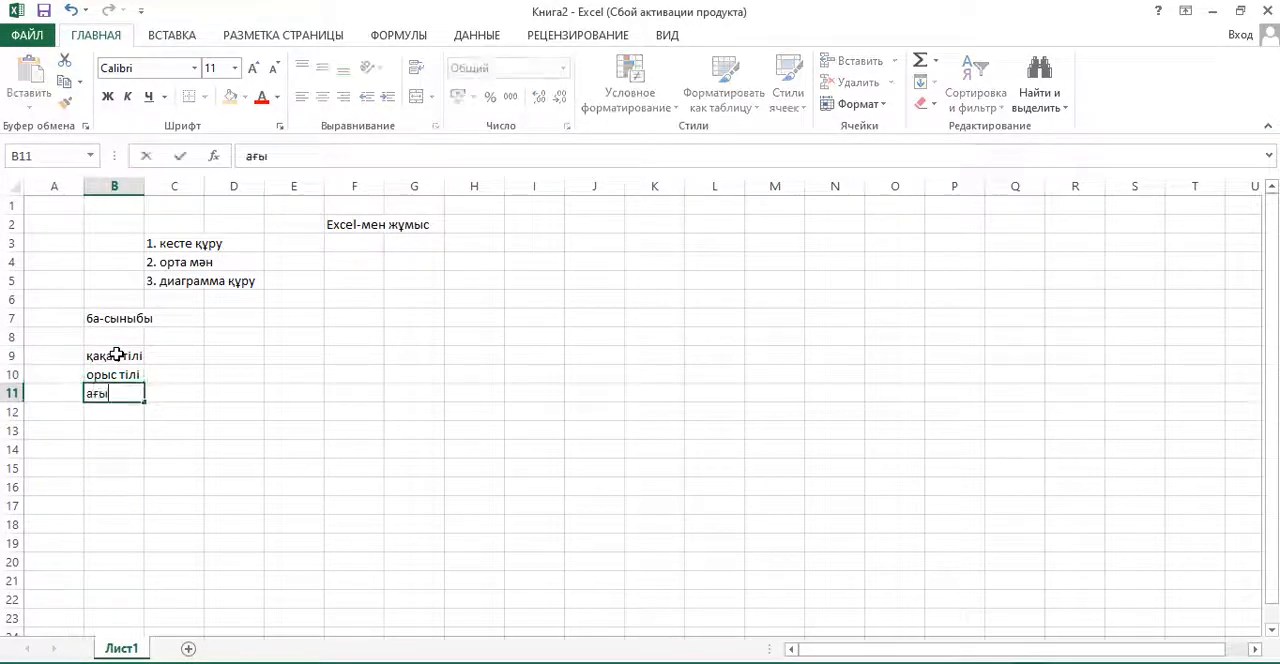
pyautogui.write('лшын')
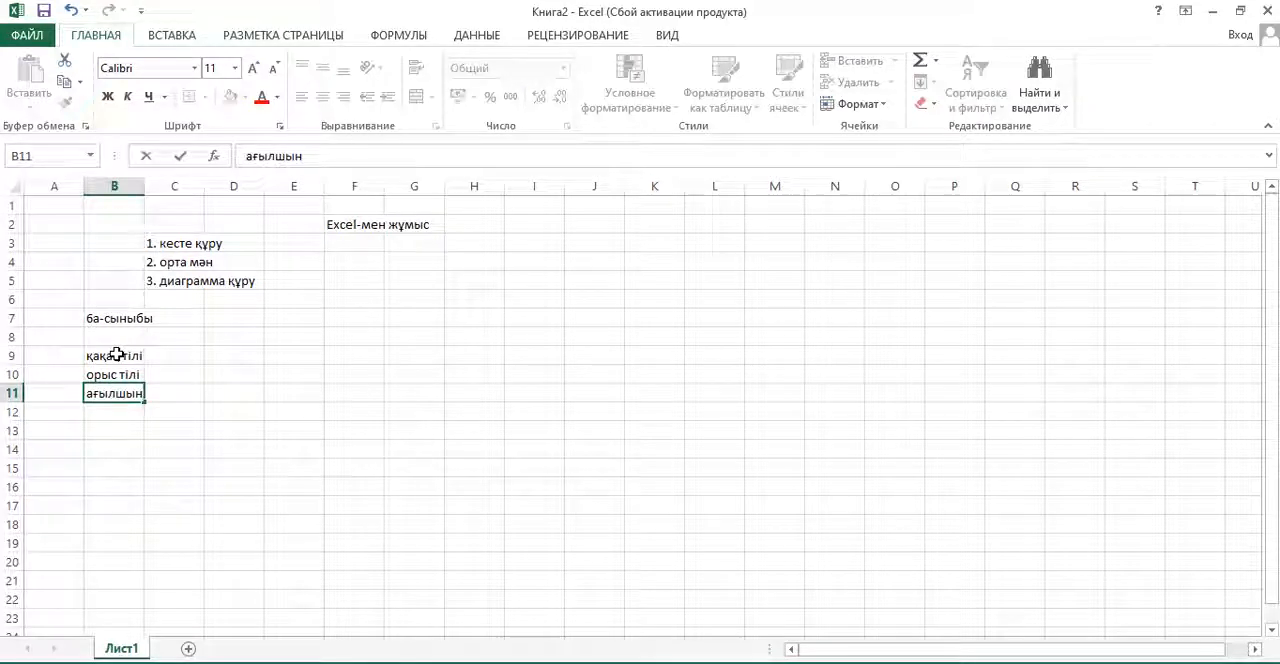
pyautogui.press('Return')
pyautogui.write('мат')
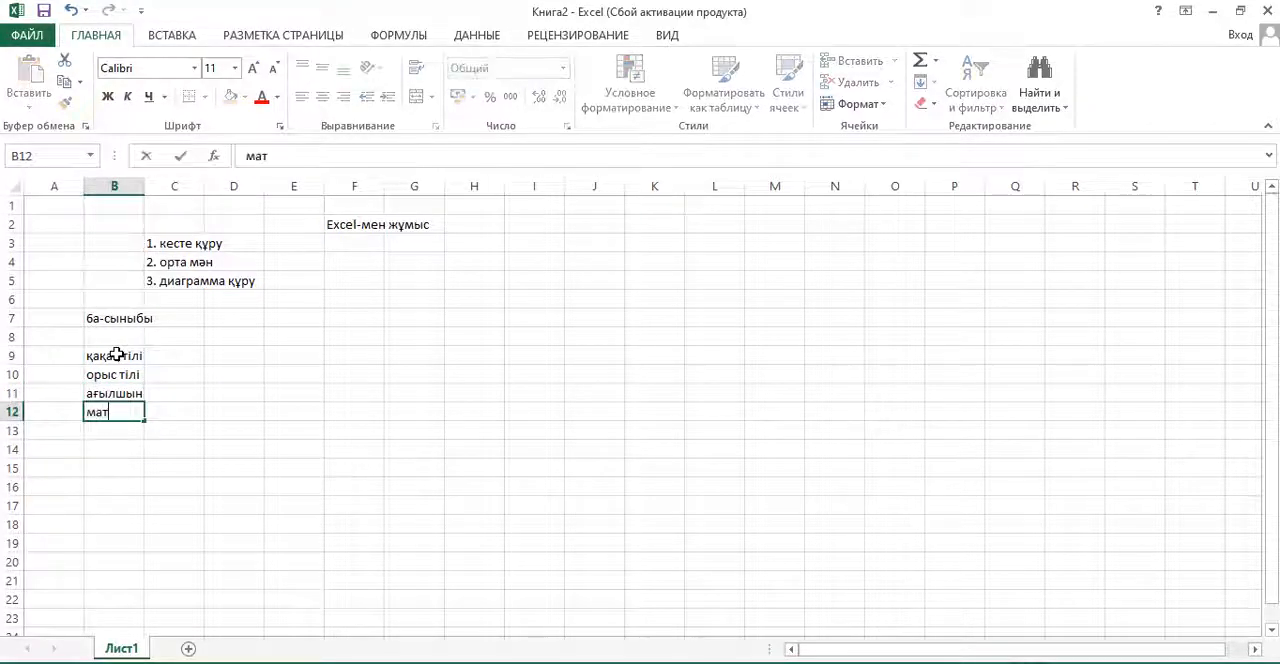
pyautogui.write('ематика')
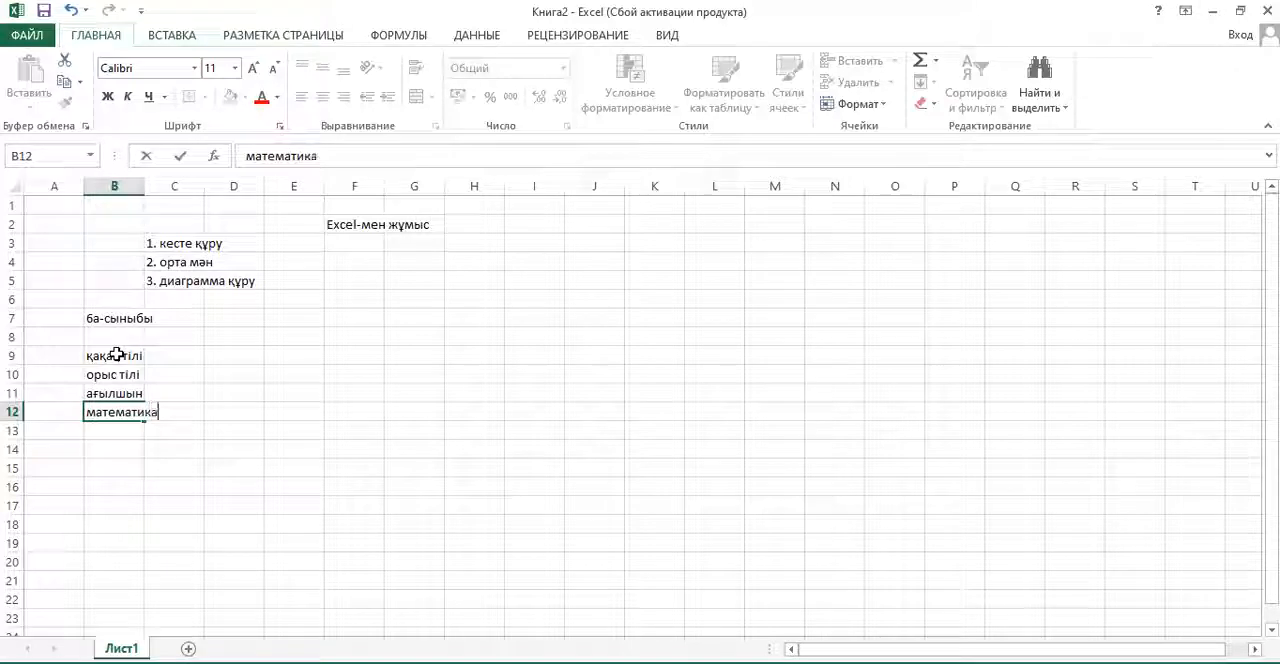
pyautogui.press('Right')
pyautogui.press('Up')
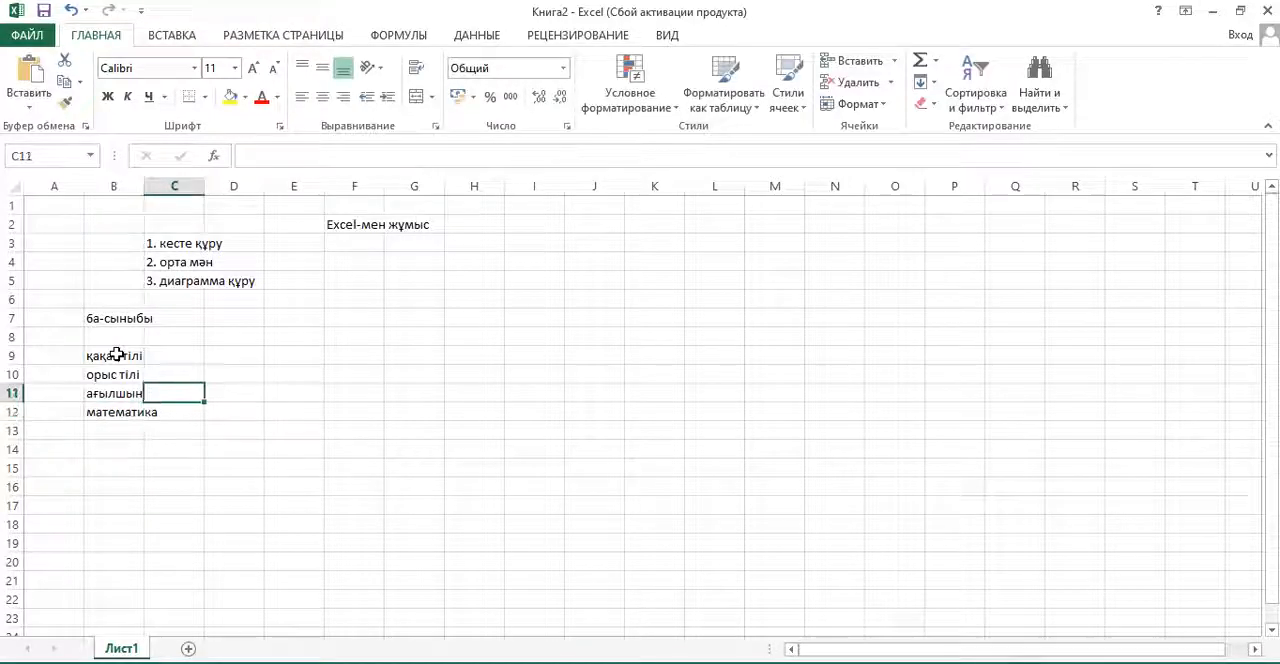
pyautogui.click(117, 354)
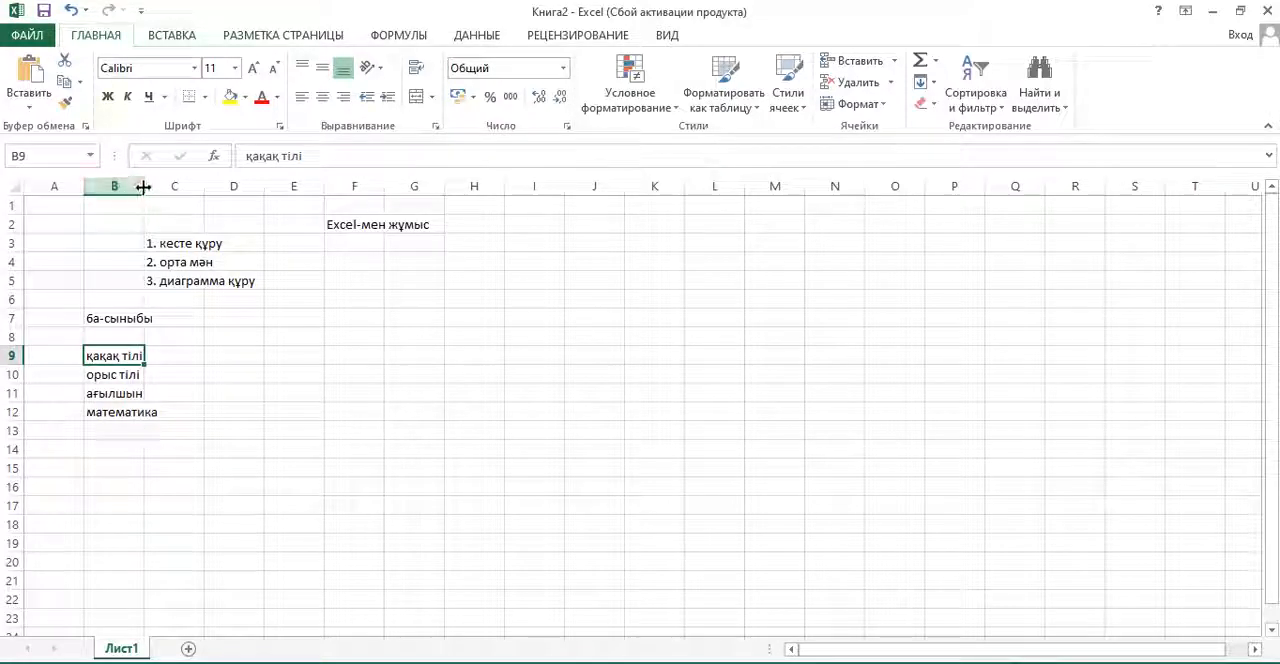
# - Widen column B so that the longest subject name, "математика", fits inside its cell
pyautogui.moveTo(143, 186); pyautogui.dragTo(160, 189)
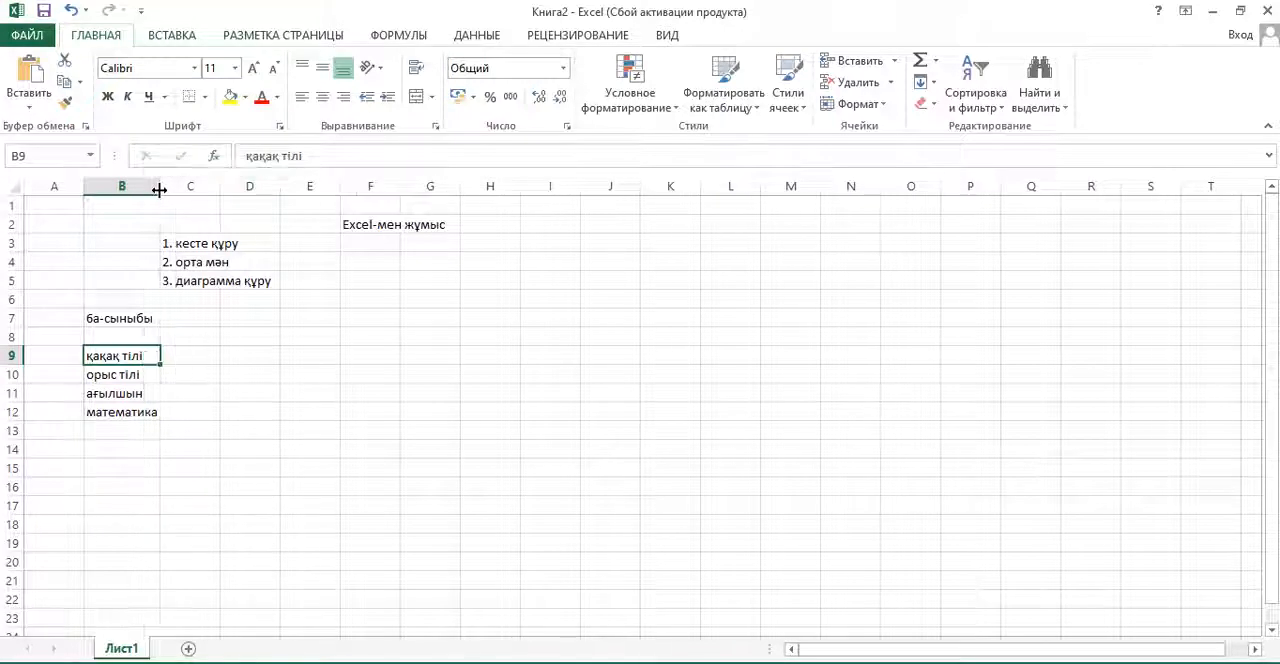
pyautogui.click(137, 433)
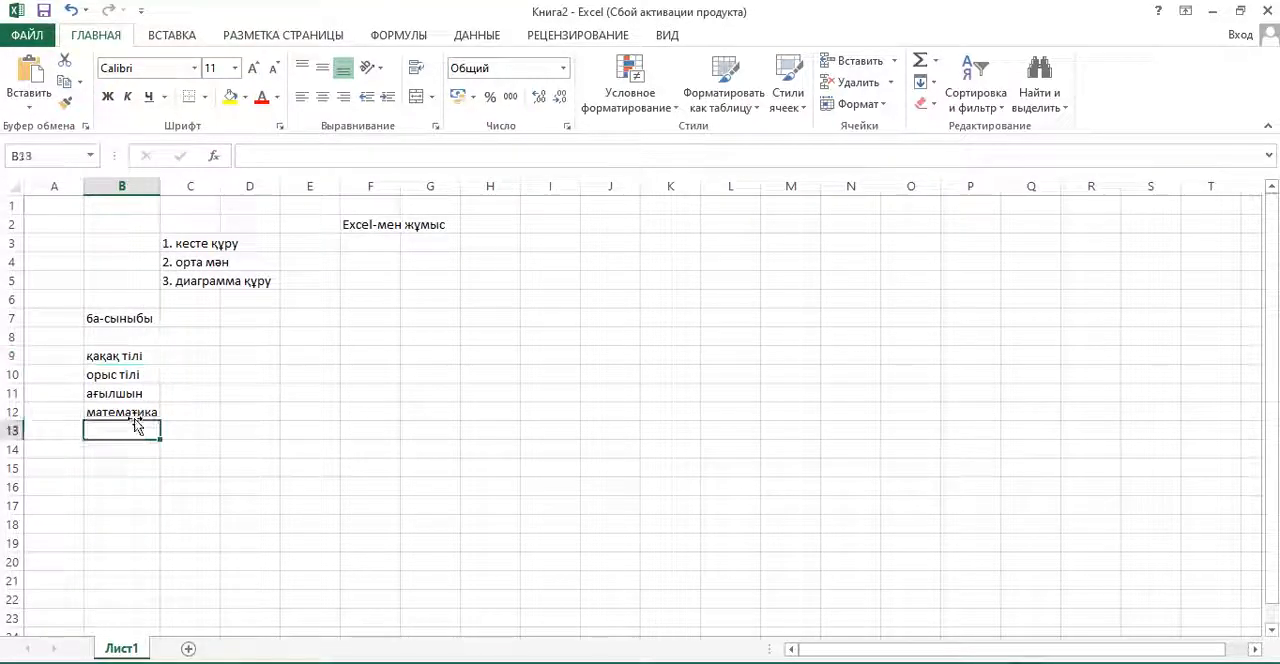
pyautogui.click(134, 410)
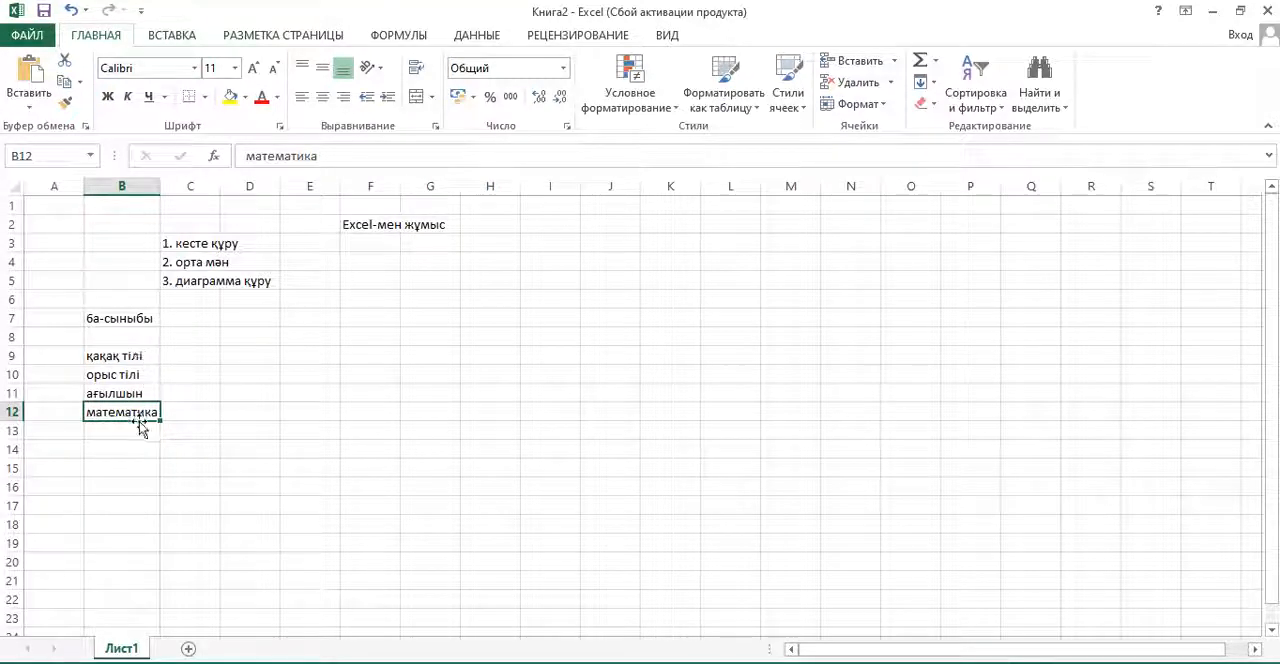
# - Enter the column headings "І", "ІІ", "ІІІ" and "IV" in cells C8 to F8
pyautogui.click(182, 339)
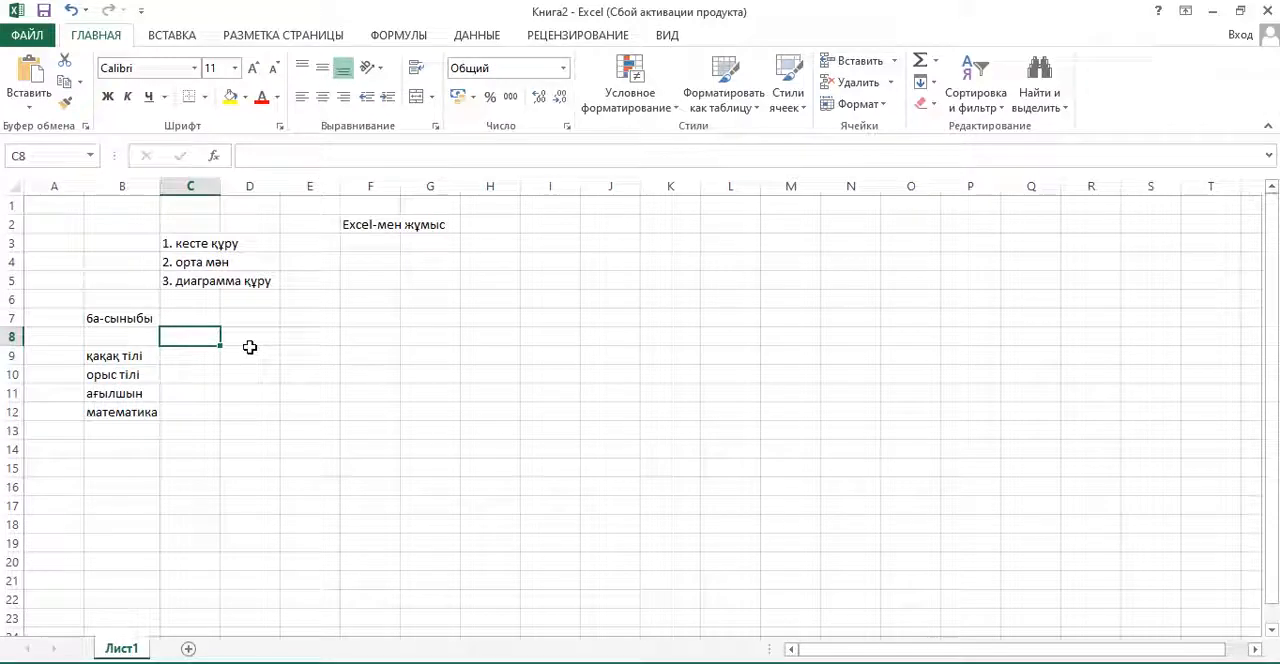
pyautogui.write('І')
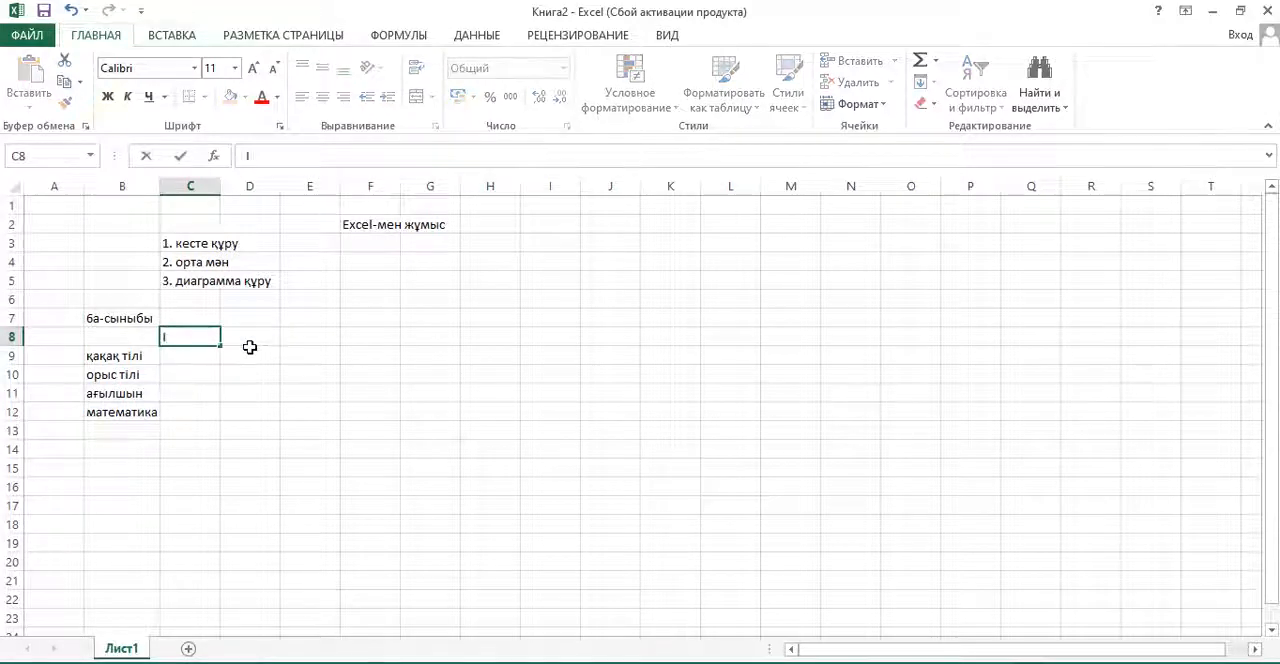
pyautogui.click(250, 347)
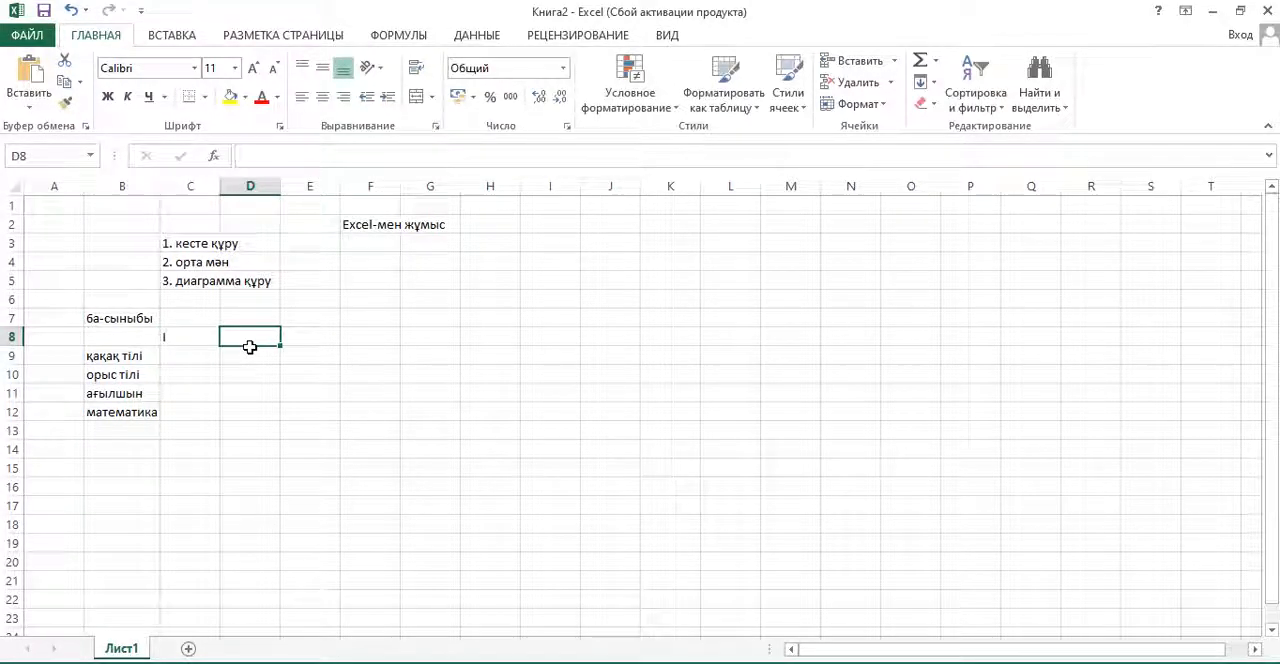
pyautogui.write('ІІ')
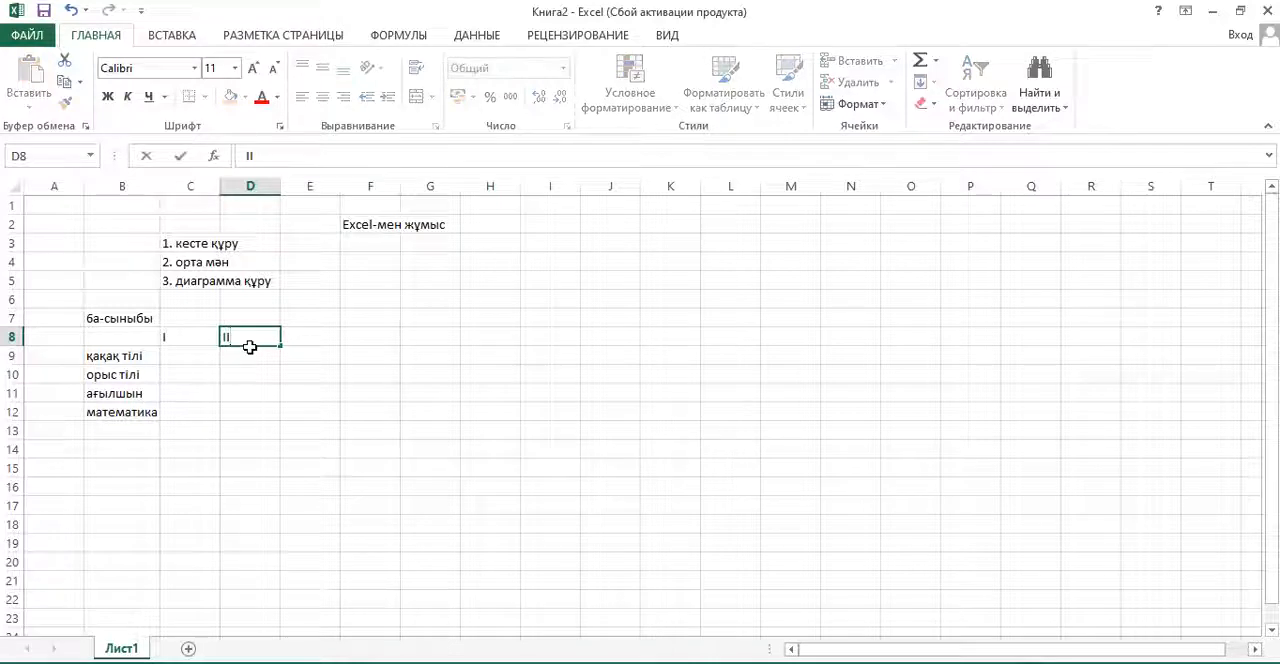
pyautogui.press('Tab')
pyautogui.write('І')
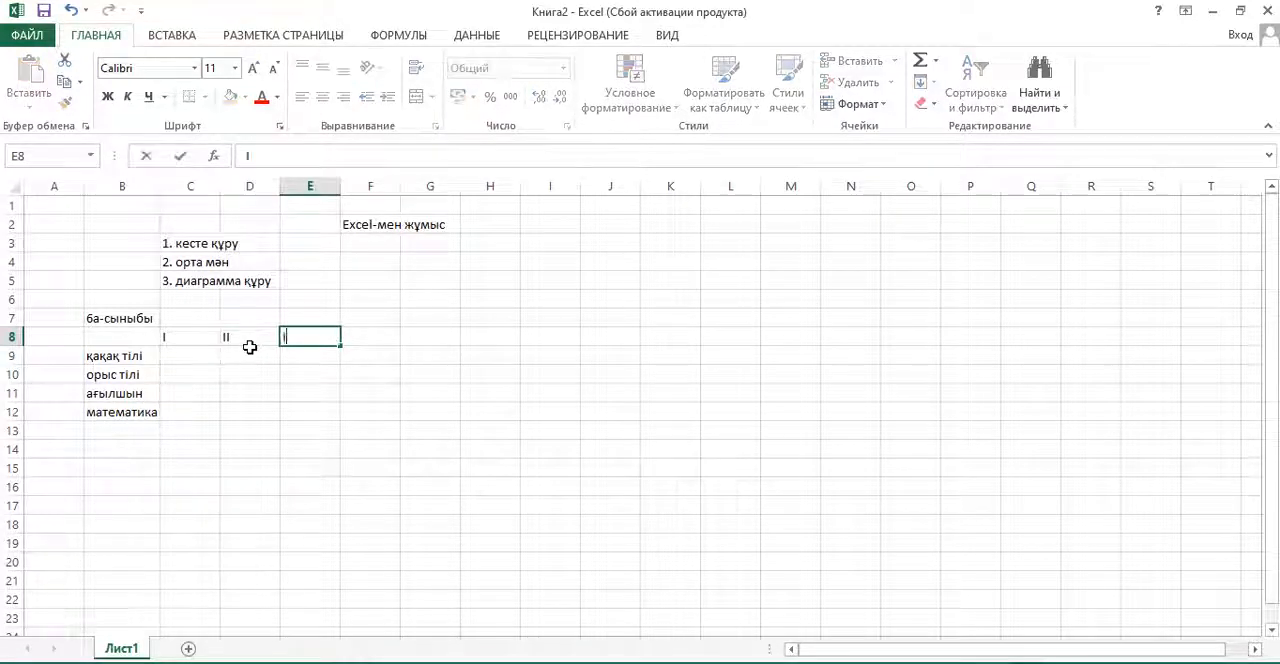
pyautogui.write('ІІ')
pyautogui.press('Tab')
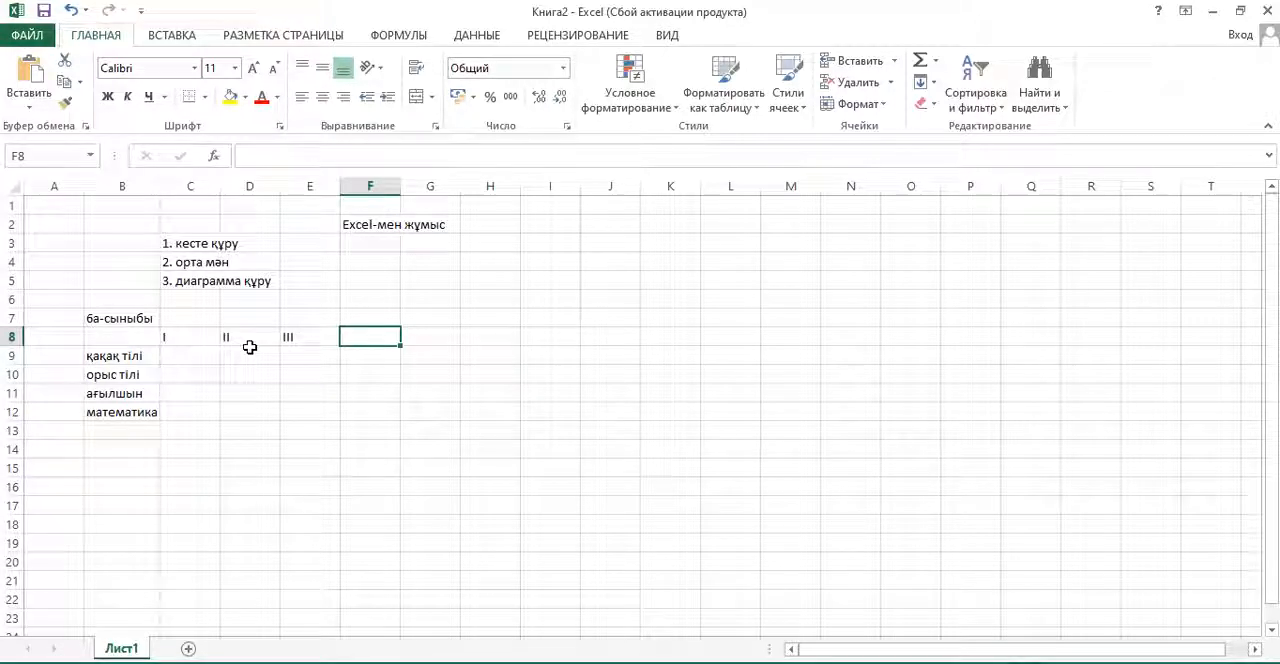
pyautogui.write('I')
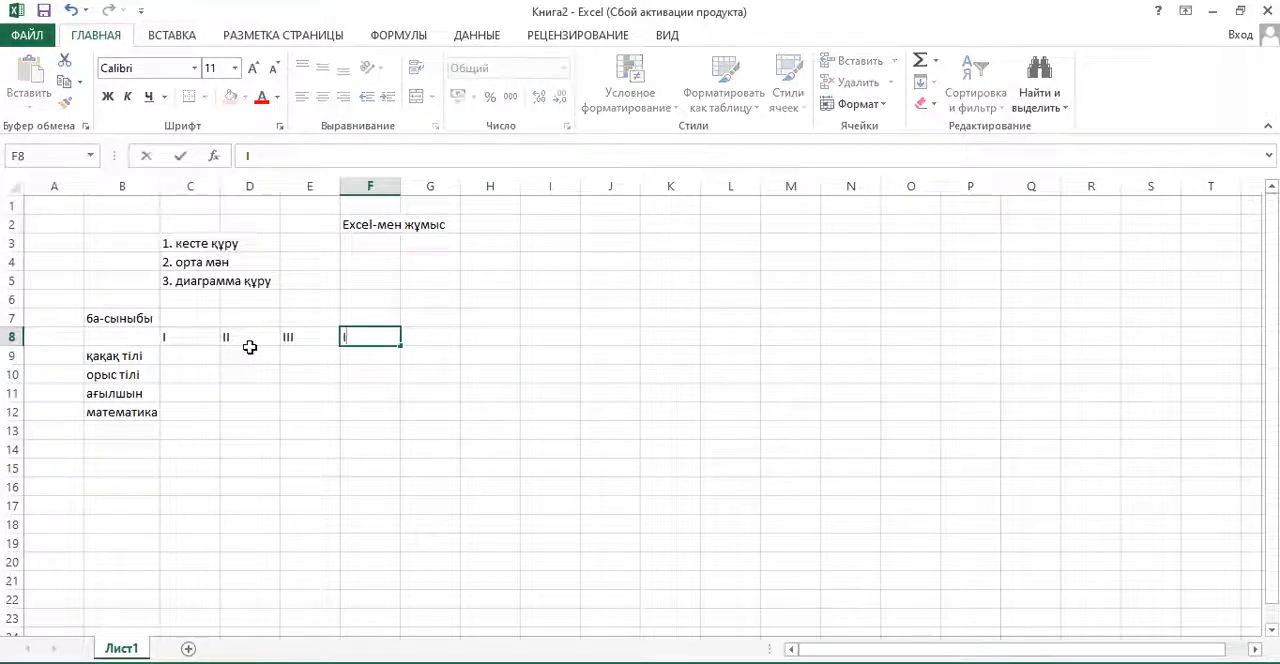
pyautogui.write('V')
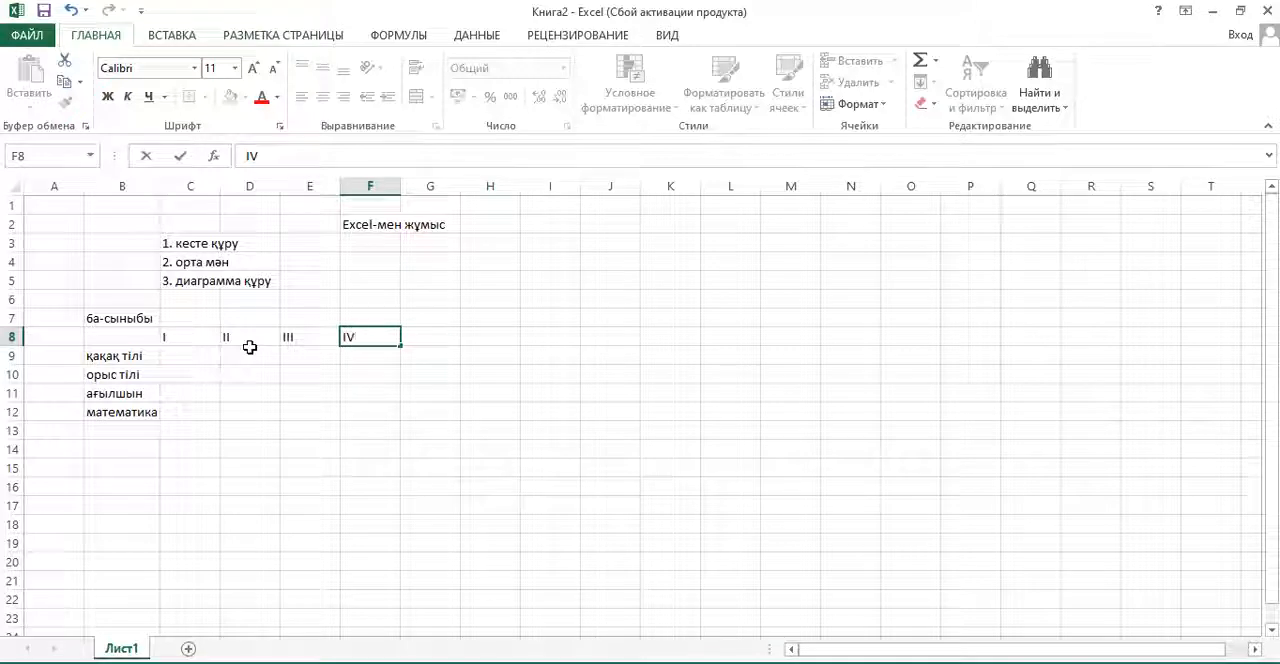
pyautogui.press('Tab')
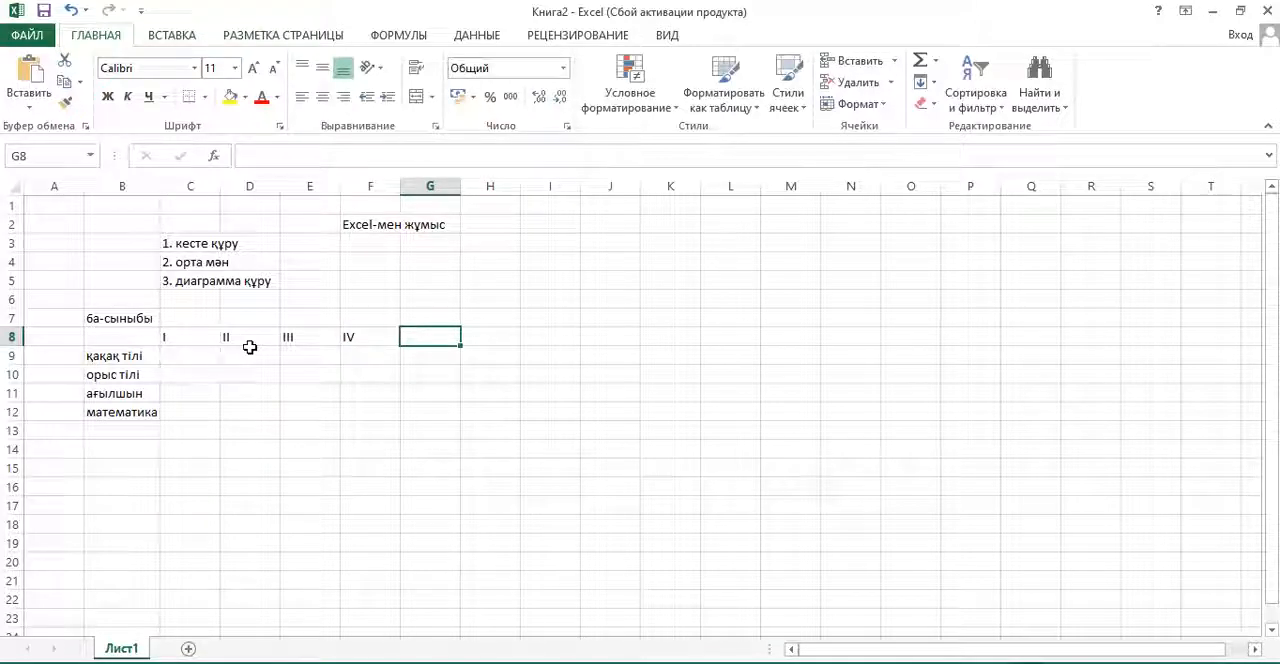
# - Add the heading "жылдық" in cell G8 after the four numbered columns
pyautogui.write('жылды')
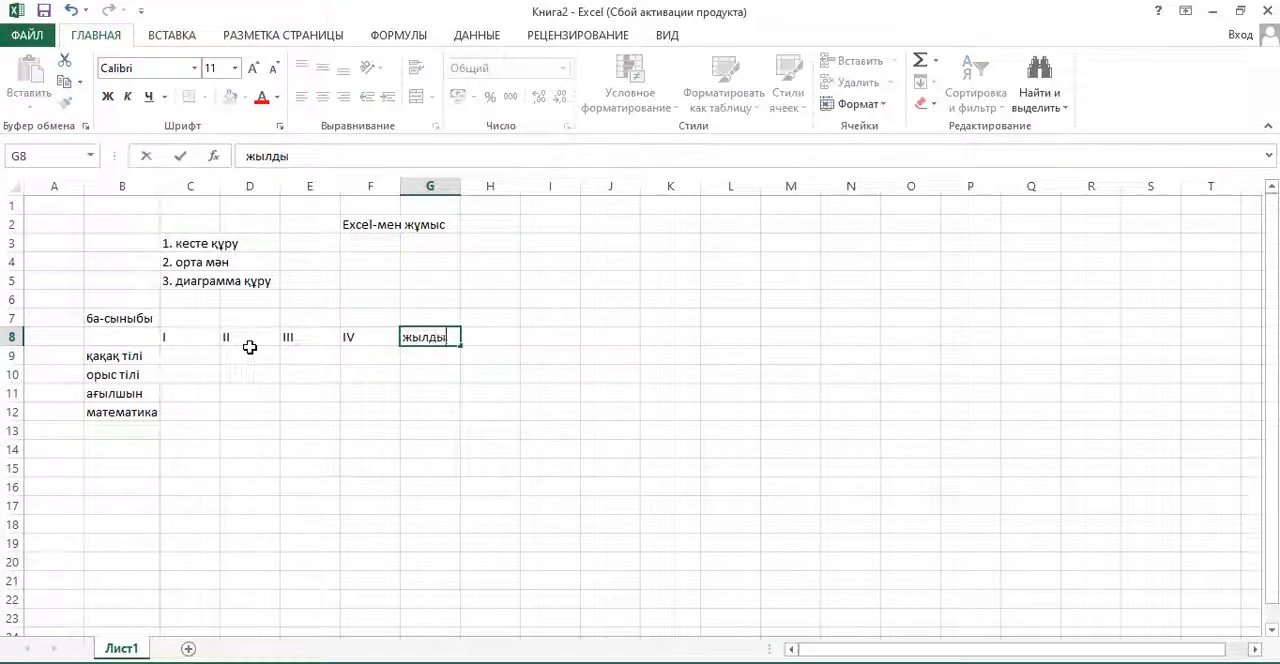
pyautogui.write('қ')
pyautogui.press('Return')
# - Correct the misspelled subject name in B9 to "қазақ тілі"
pyautogui.click(250, 347)
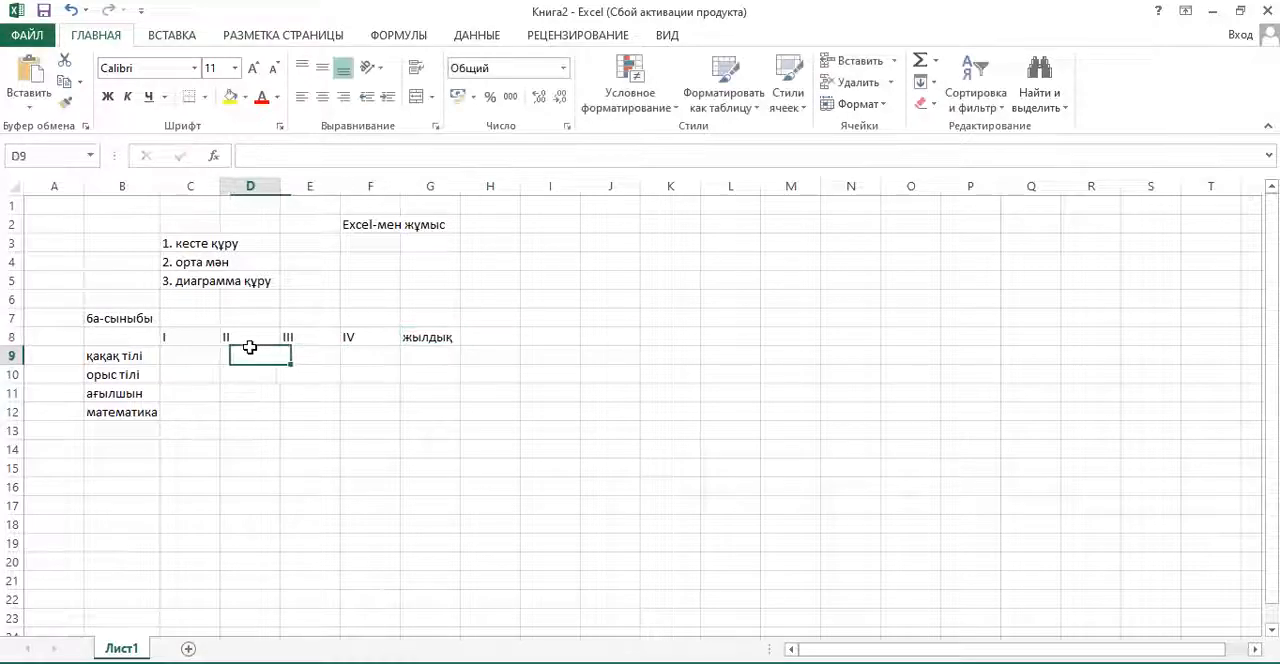
pyautogui.press('Left')
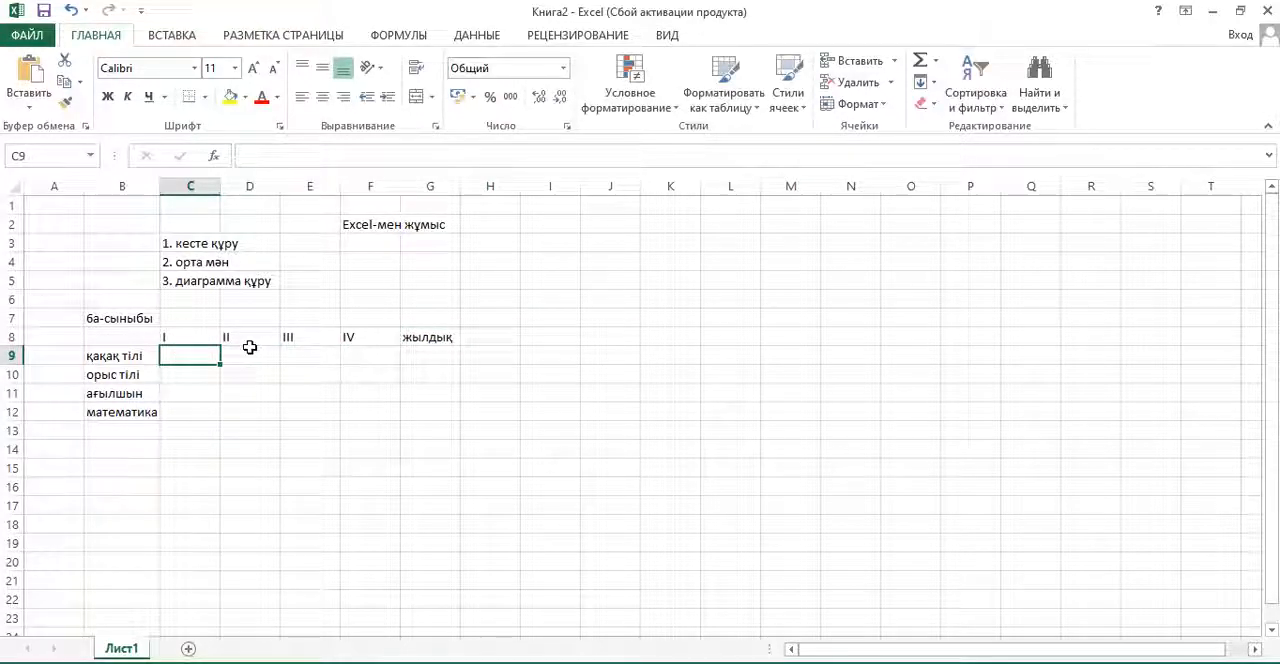
pyautogui.click(128, 356)
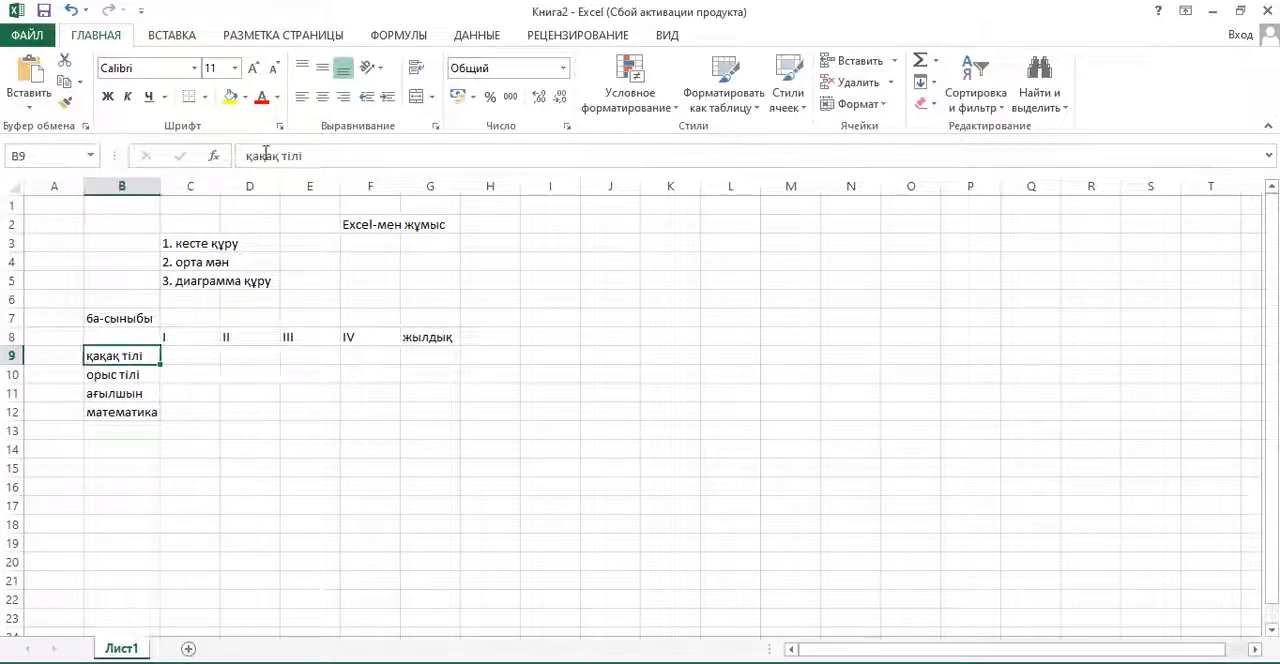
pyautogui.click(267, 157)
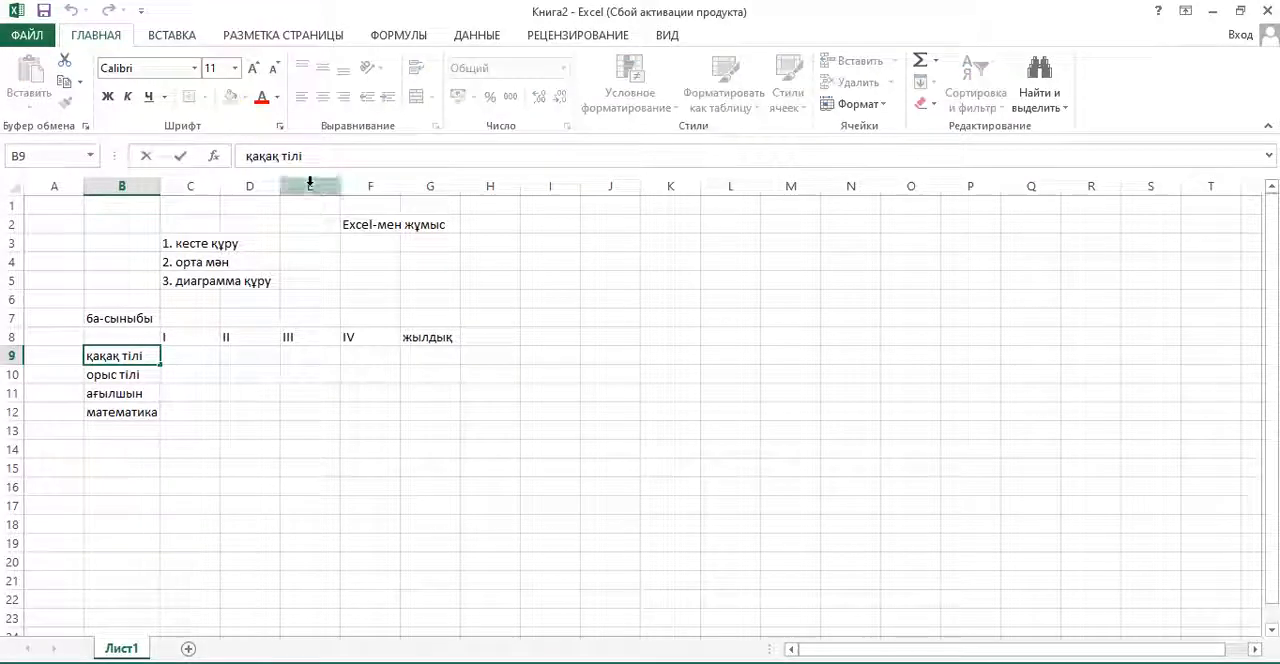
pyautogui.press('BackSpace')
pyautogui.write('з')
pyautogui.click(205, 357)
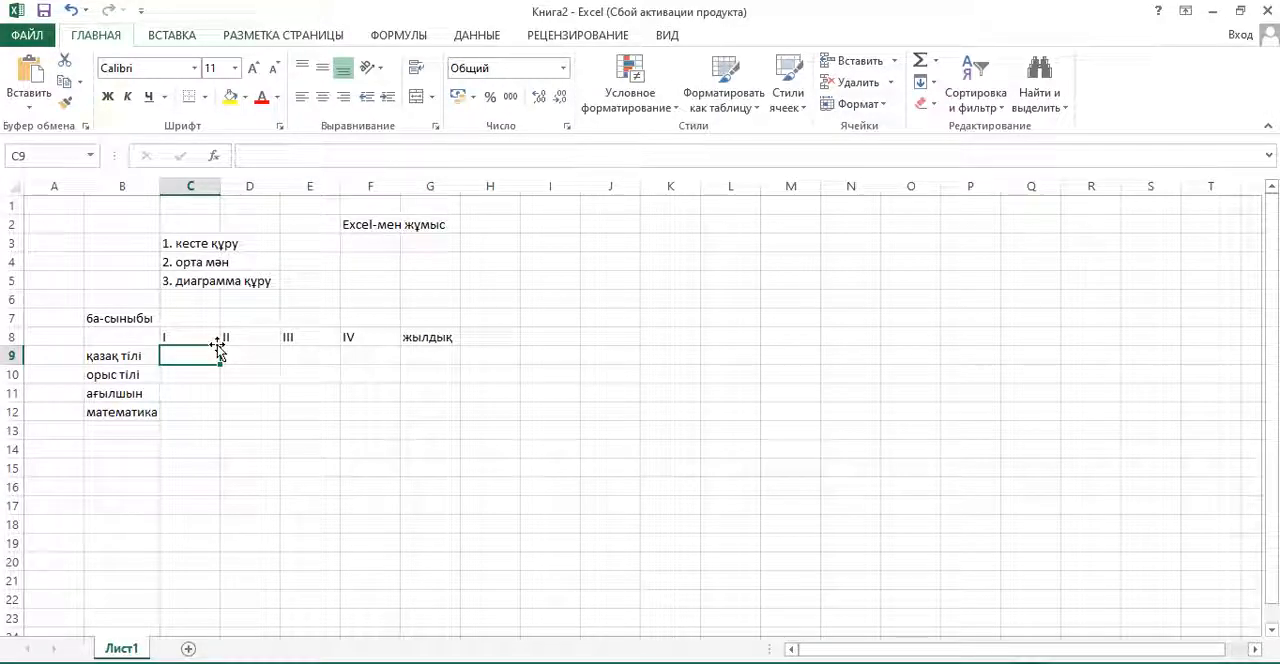
# - Fill the "қазақ тілі" row with 85, 86, 85 and 90 in cells C9 to F9
pyautogui.write('85')
pyautogui.press('Tab')
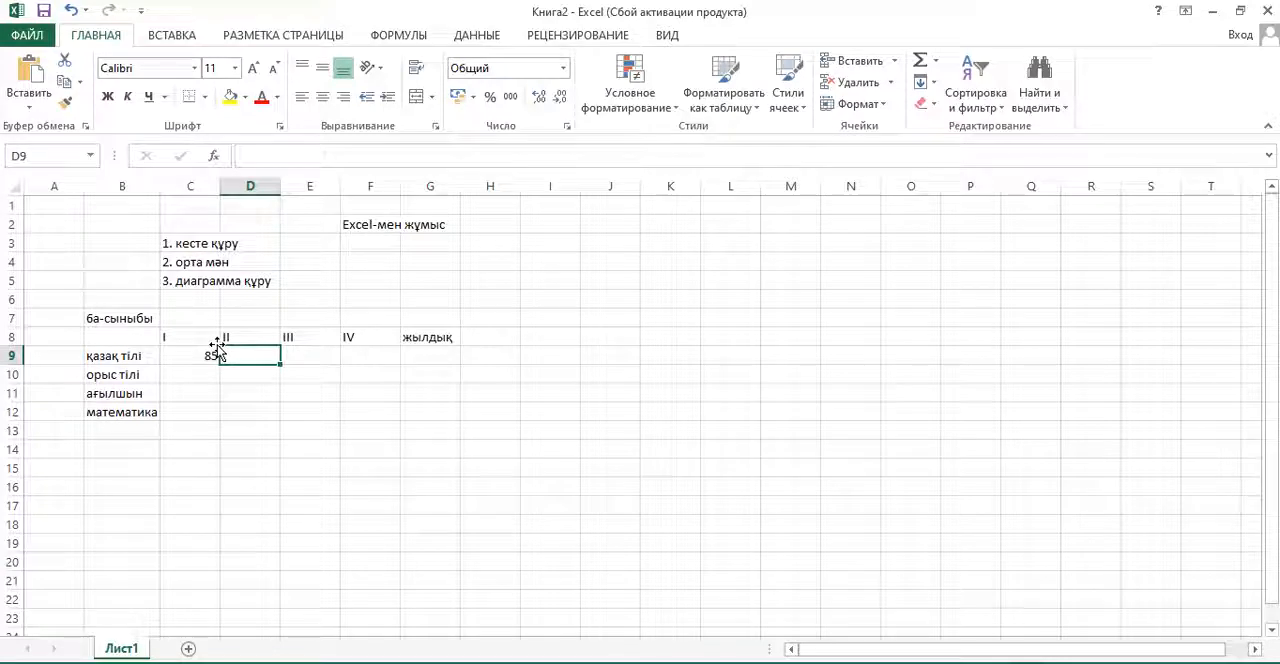
pyautogui.write('86')
pyautogui.press('Tab')
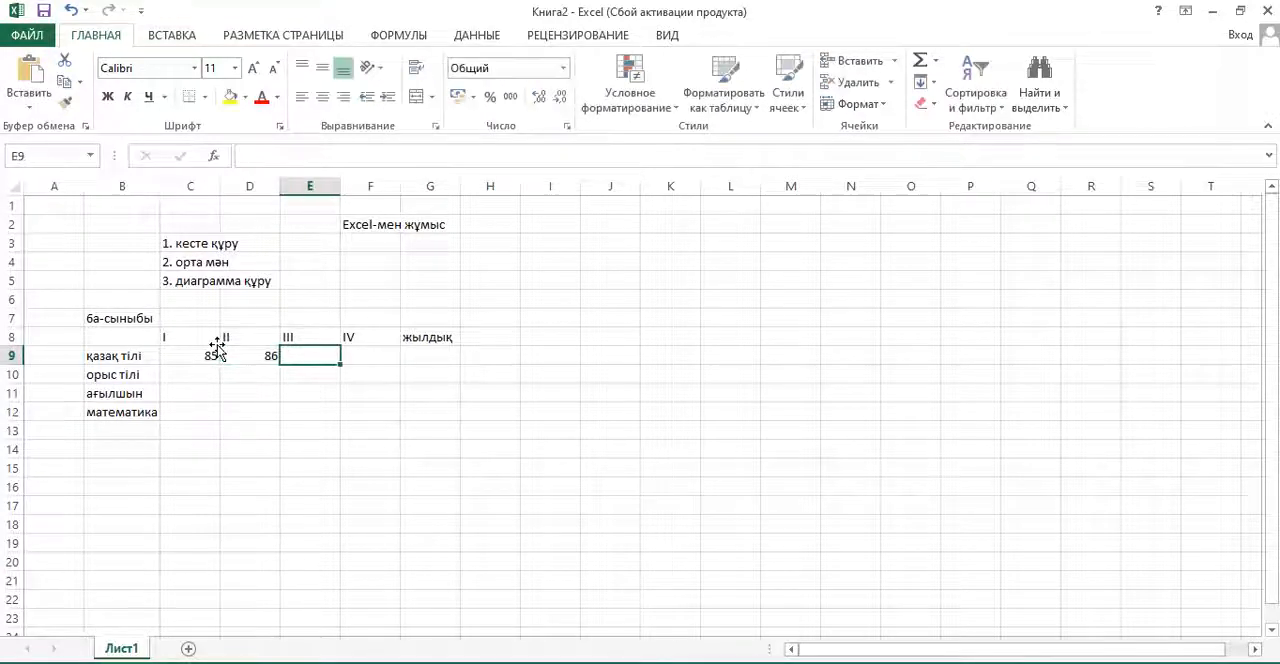
pyautogui.write('85')
pyautogui.press('Tab')
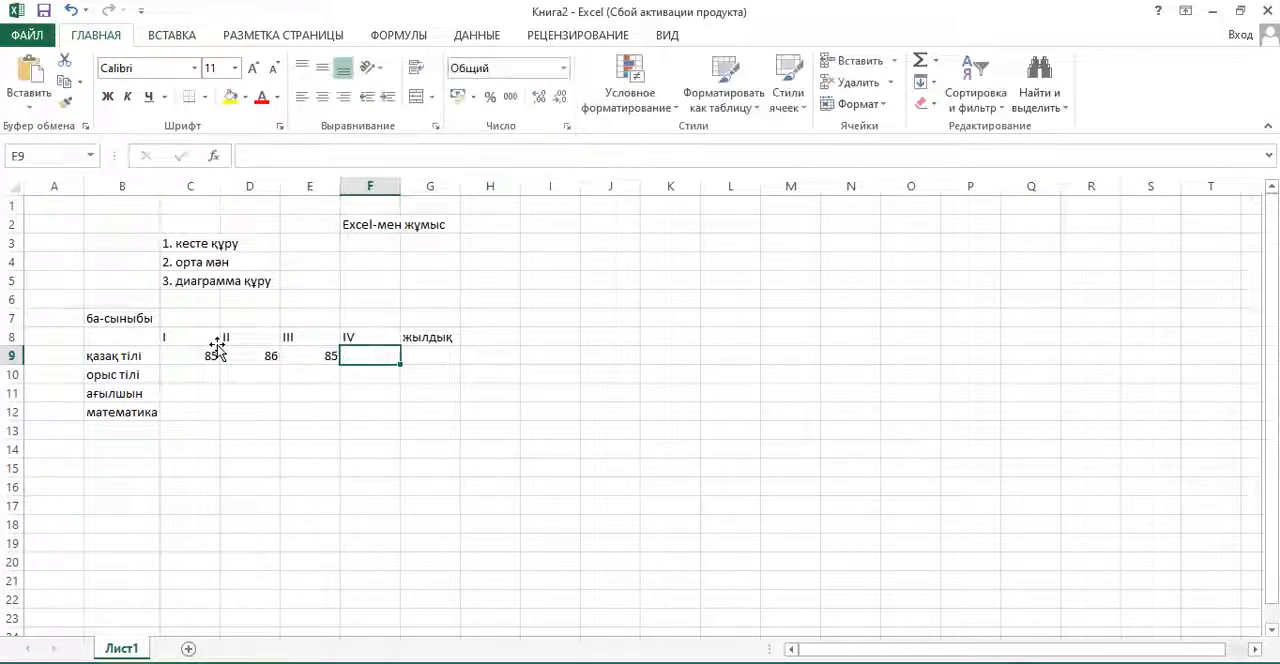
pyautogui.write('8')
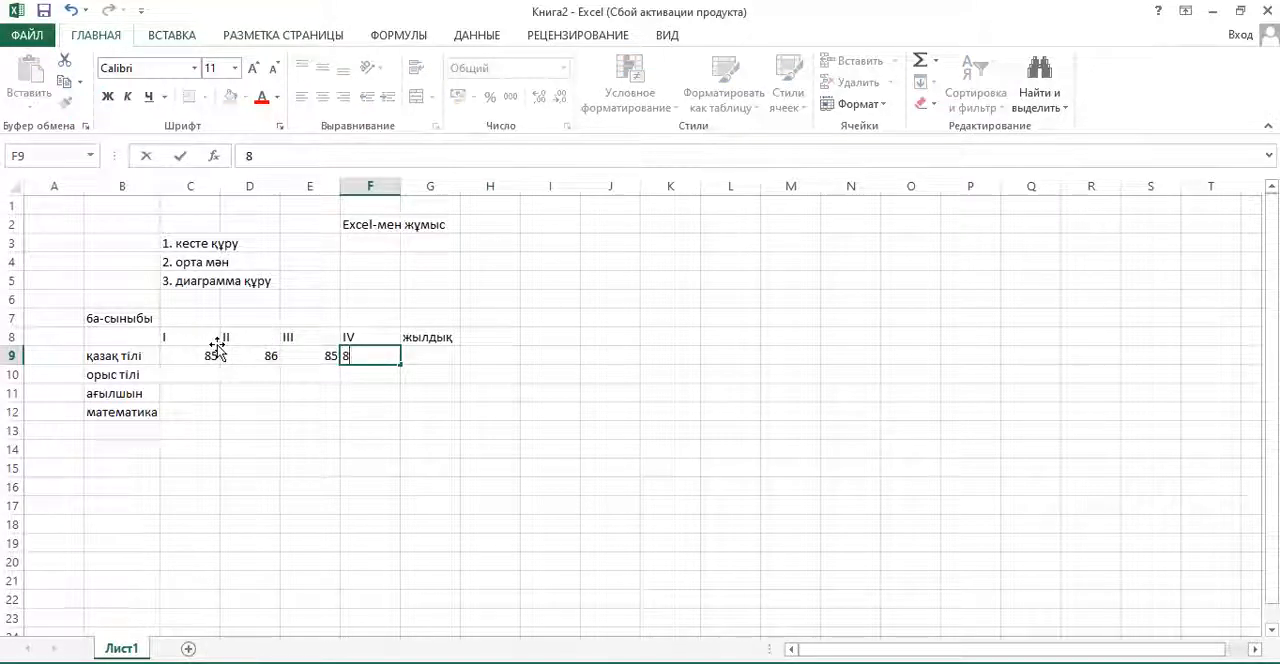
pyautogui.press('BackSpace')
pyautogui.write('90')
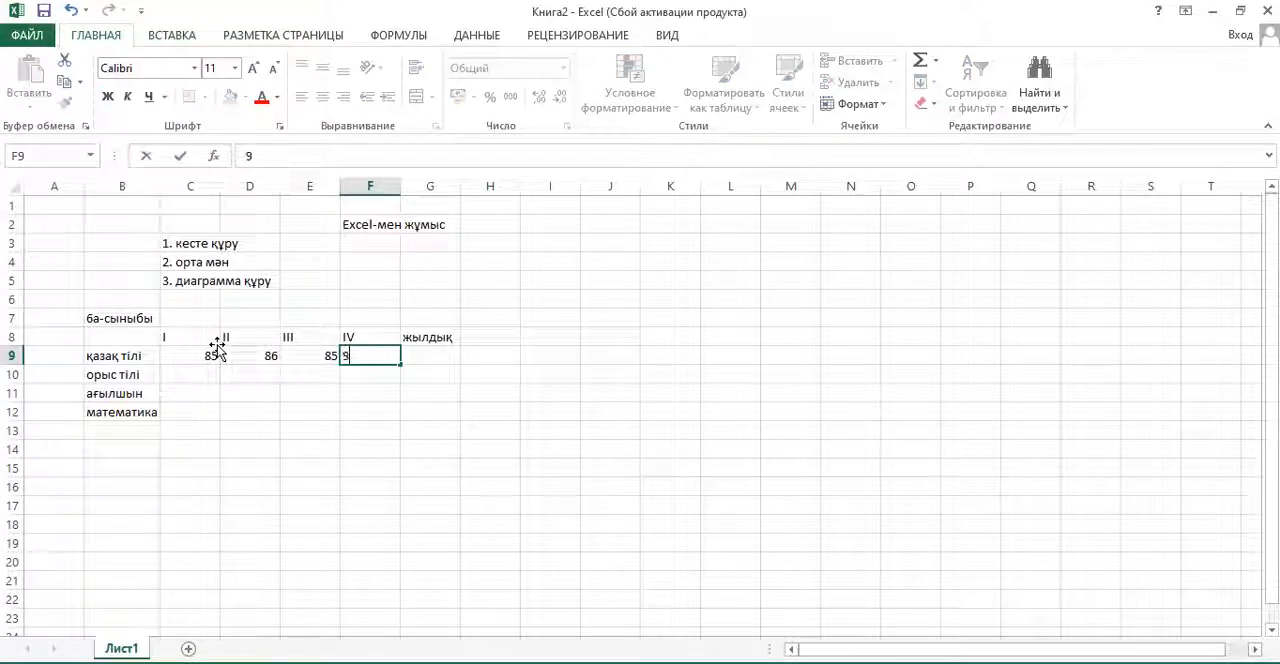
pyautogui.press('Return')
# - Fill the "орыс тілі" row with 65, 70, 75 and 74 in cells C10 to F10
pyautogui.press('Left')
pyautogui.press('Left')
pyautogui.press('Left')
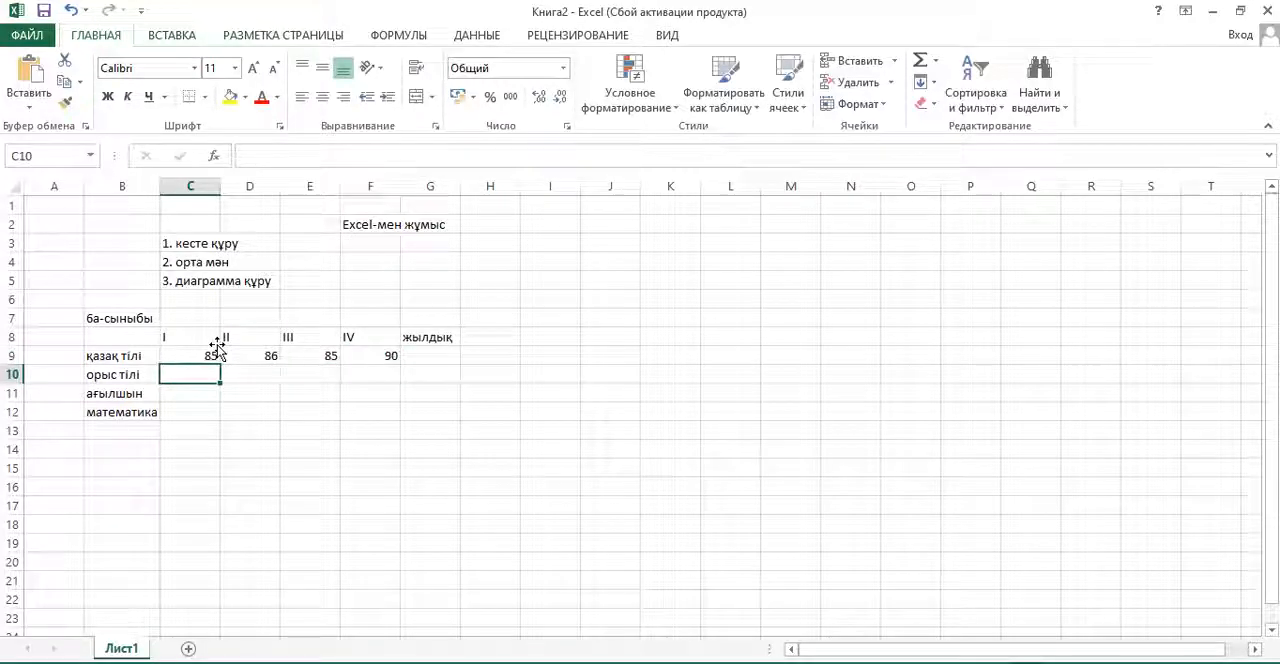
pyautogui.write('65')
pyautogui.press('Right')
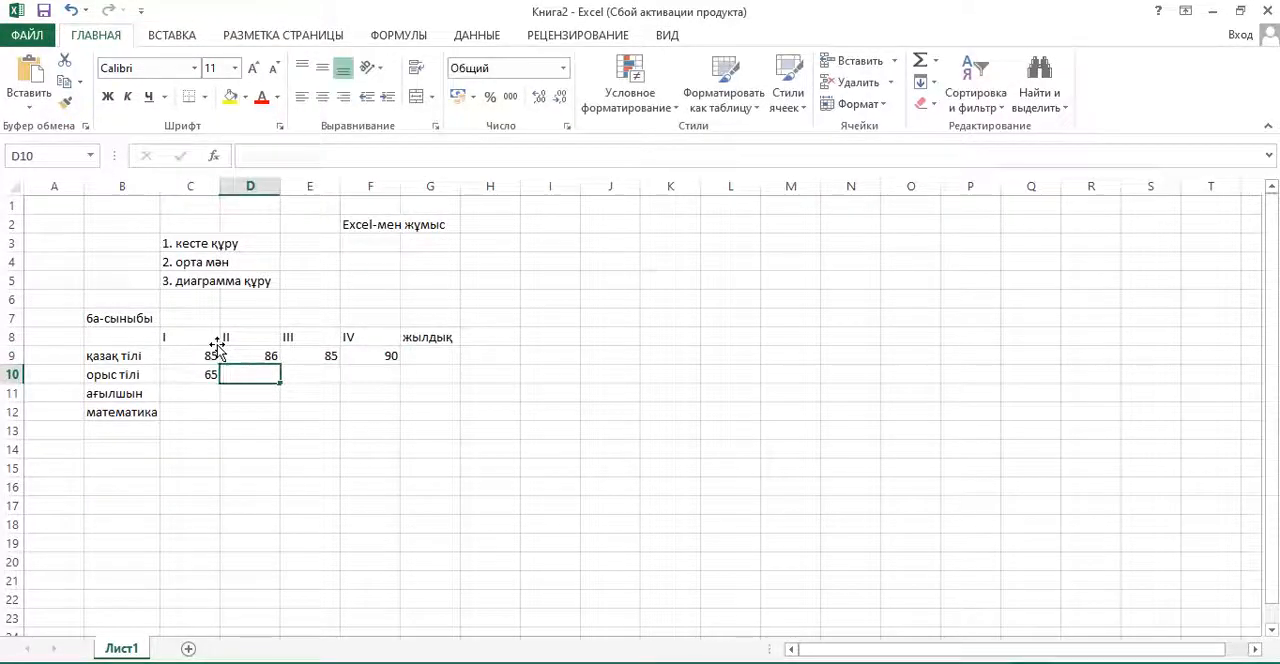
pyautogui.write('70')
pyautogui.press('Right')
pyautogui.write('75')
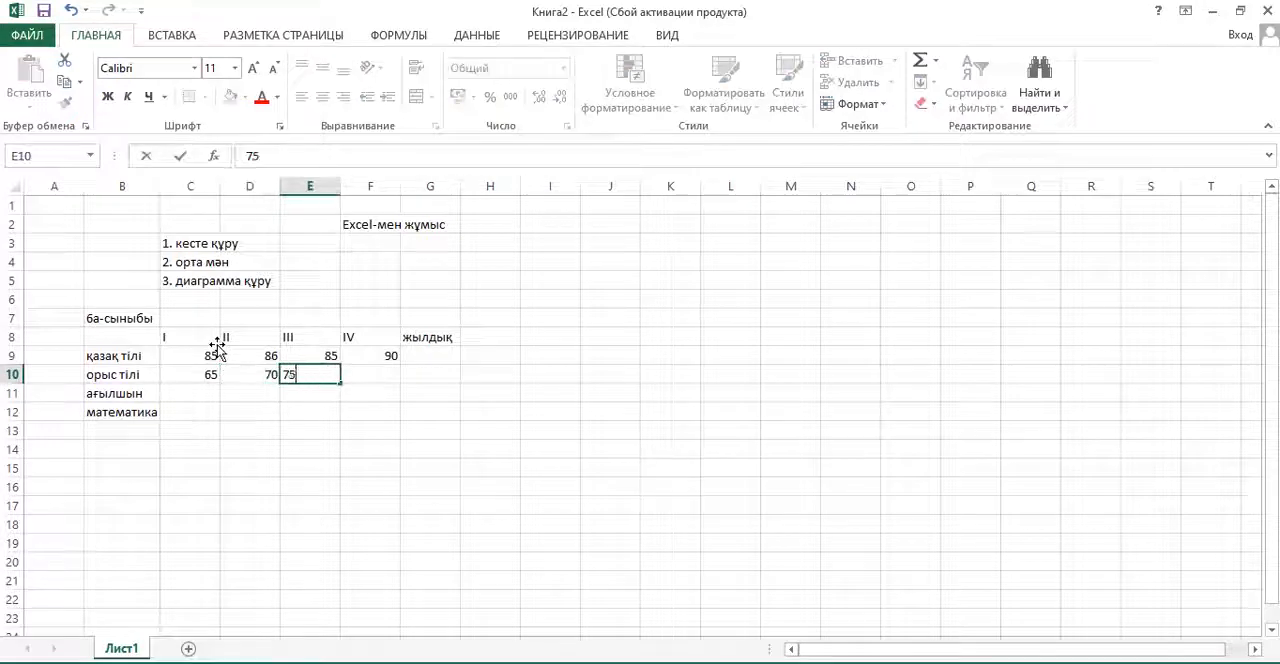
pyautogui.press('Right')
pyautogui.write('74')
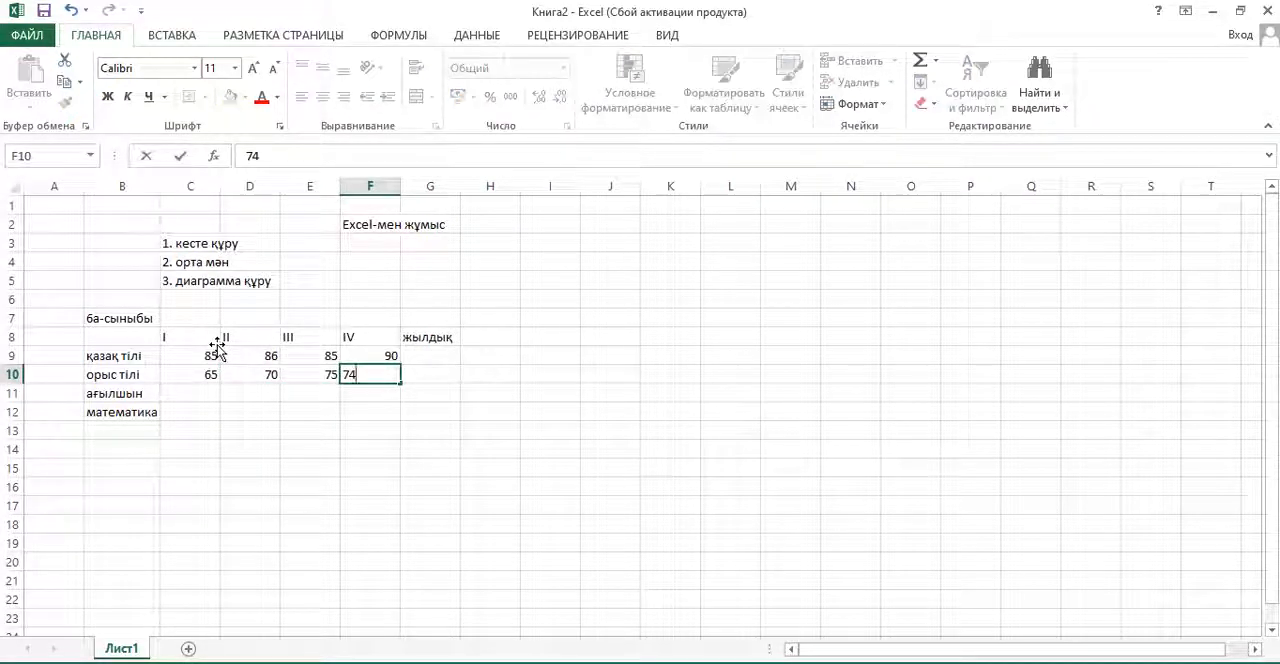
pyautogui.press('Right')
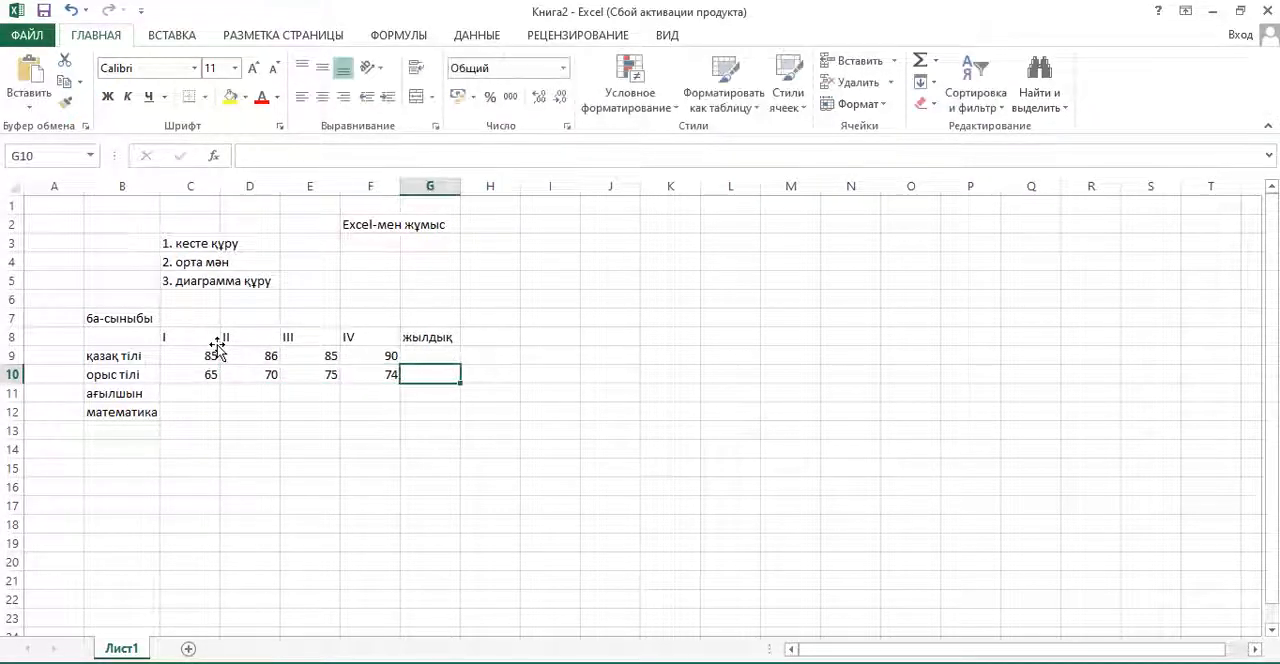
# - Fill the "ағылшын" row with 60, 62, 60 and 64 in cells C11 to F11
pyautogui.press('Down')
pyautogui.press('Left')
pyautogui.press('Left')
pyautogui.press('Left')
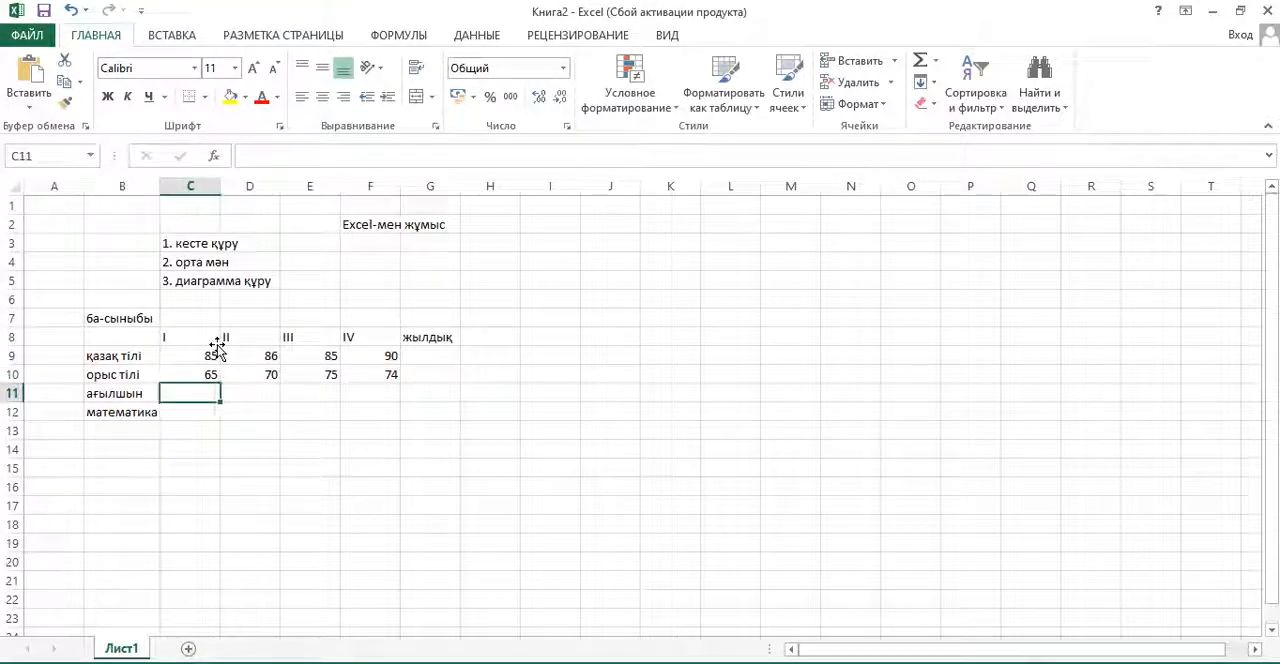
pyautogui.write('60')
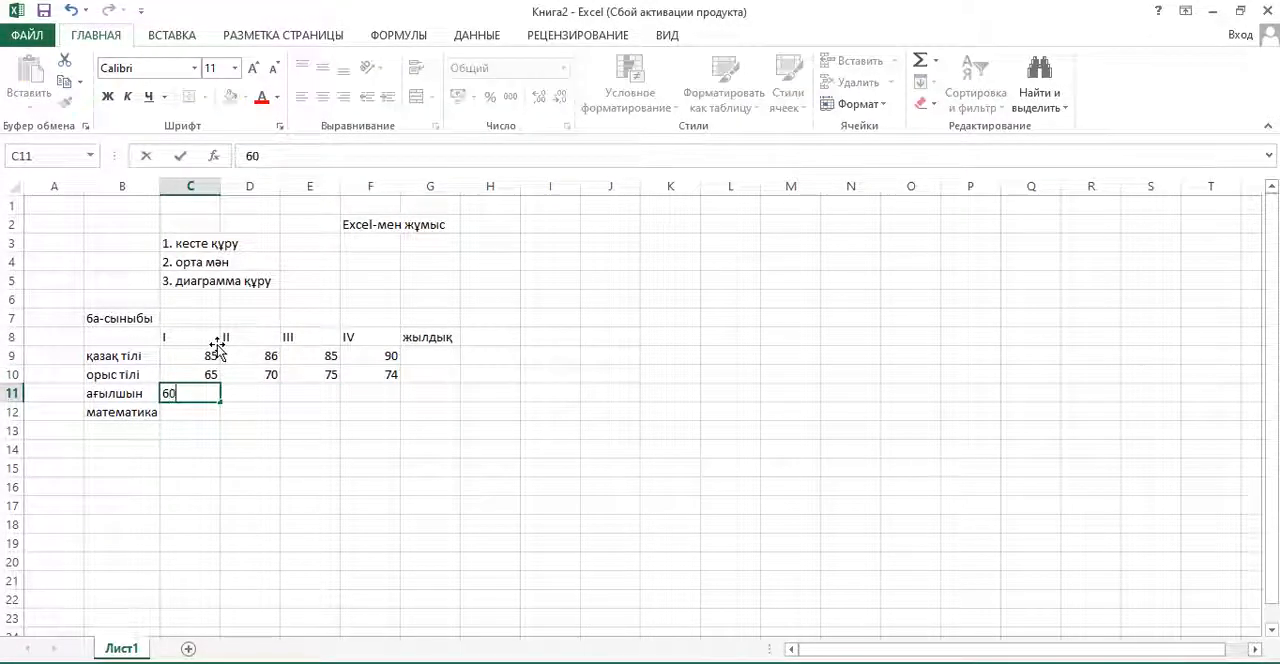
pyautogui.press('Right')
pyautogui.write('62')
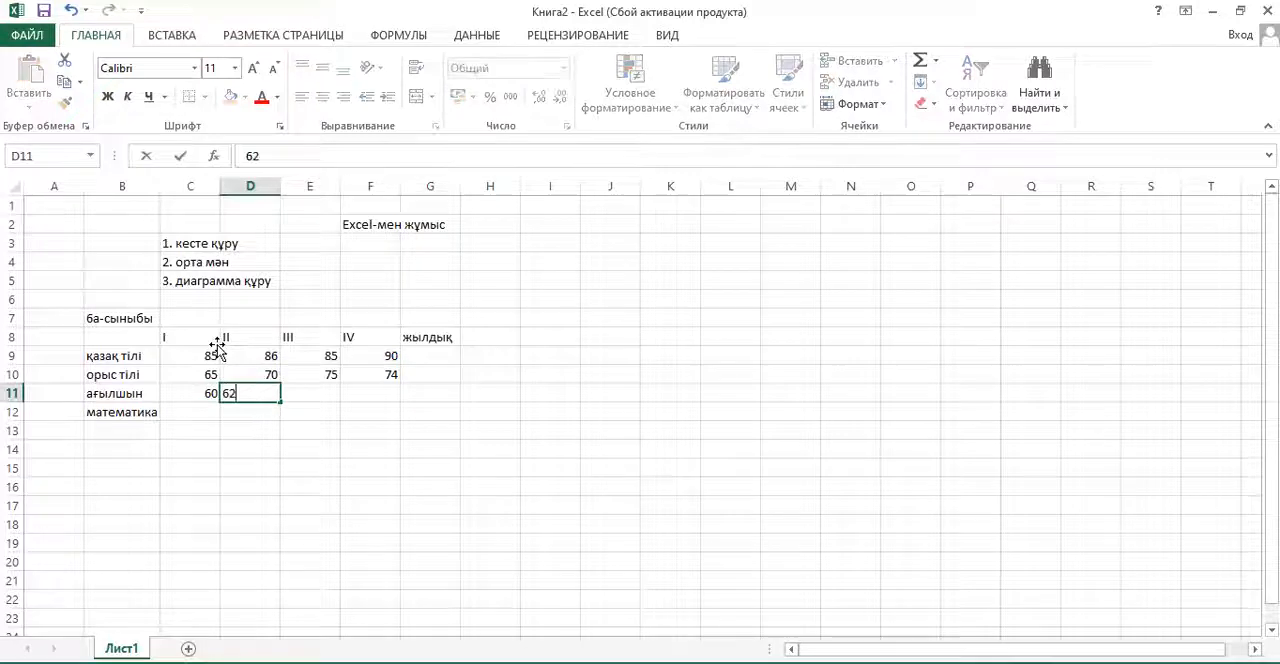
pyautogui.press('Right')
pyautogui.write('60')
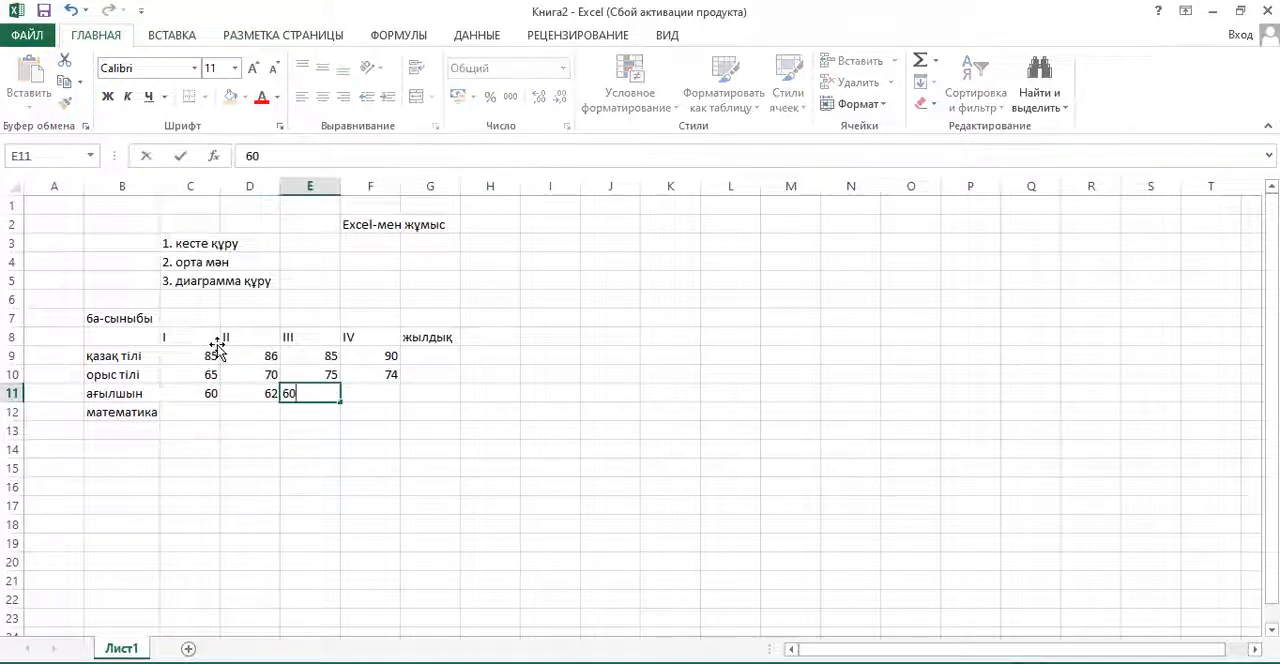
pyautogui.press('Right')
pyautogui.write('64')
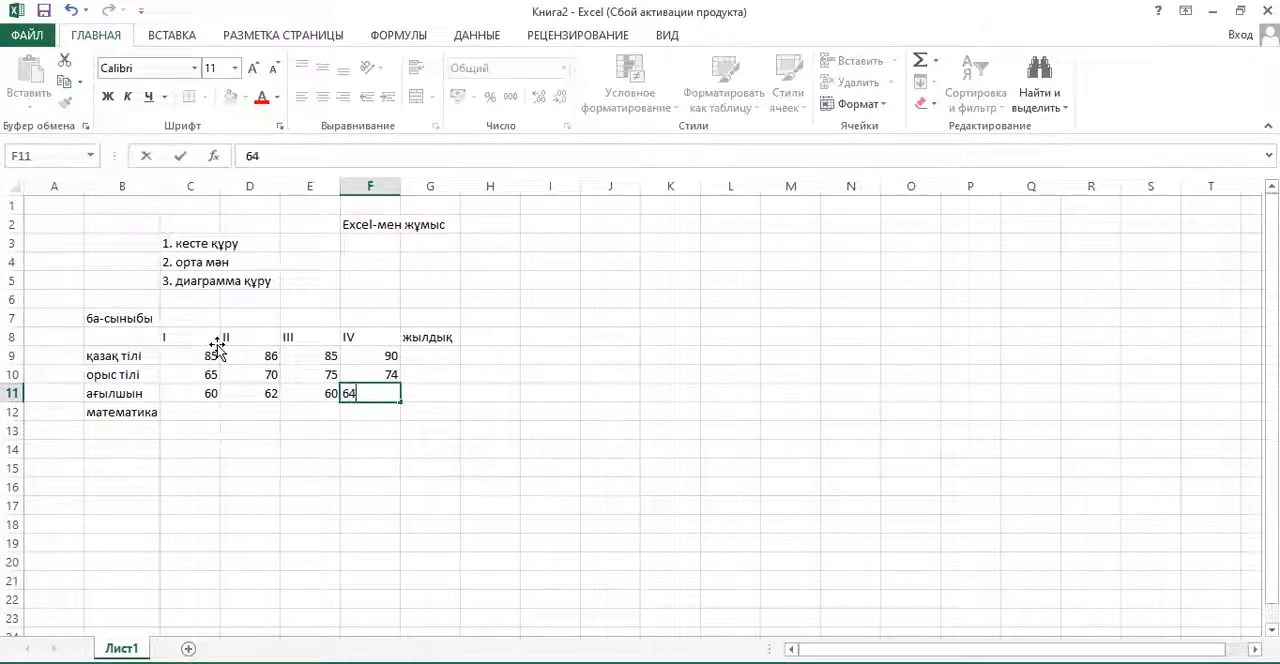
pyautogui.press('Return')
# - Fill the "математика" row with 70, 72, 71 and 70 in cells C12 to F12
pyautogui.press('Left')
pyautogui.press('Left')
pyautogui.press('Left')
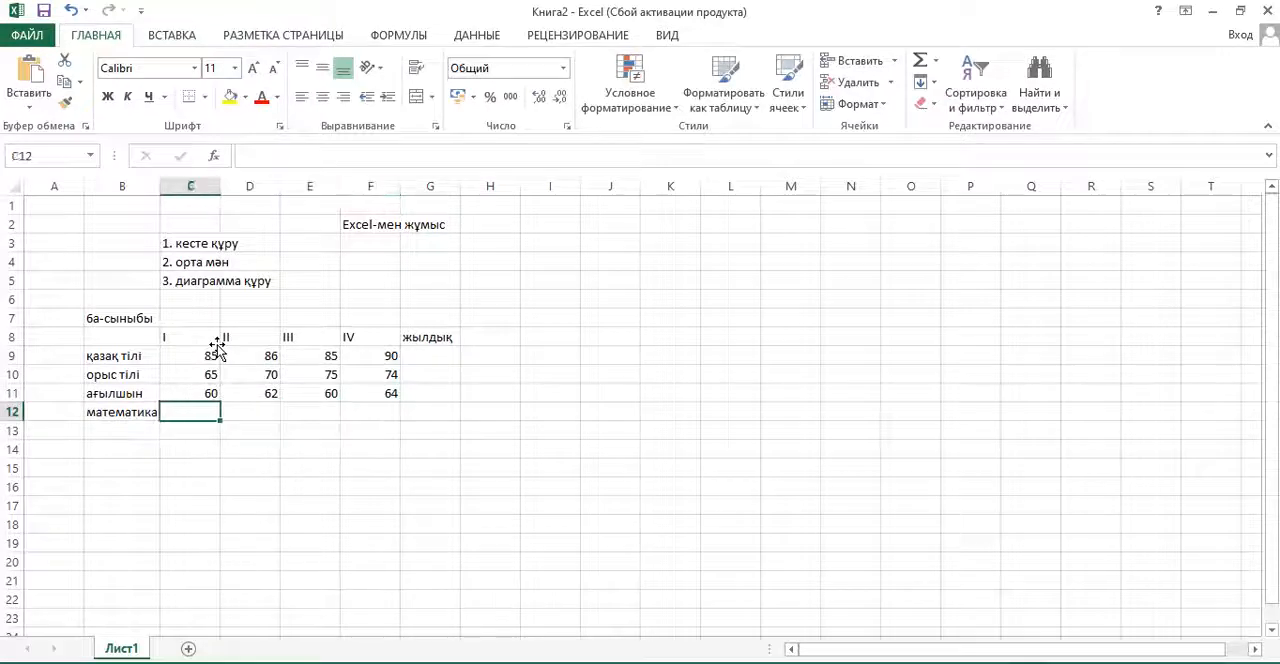
pyautogui.write('70')
pyautogui.press('Tab')
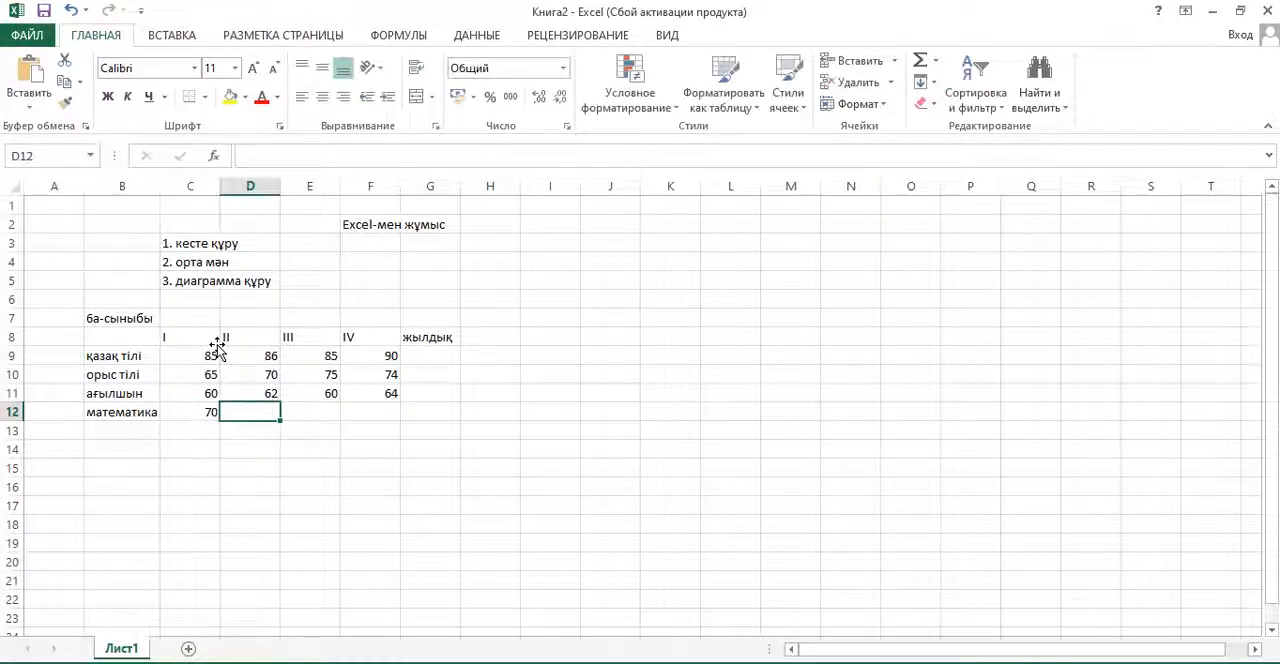
pyautogui.write('72')
pyautogui.press('Tab')
pyautogui.write('71')
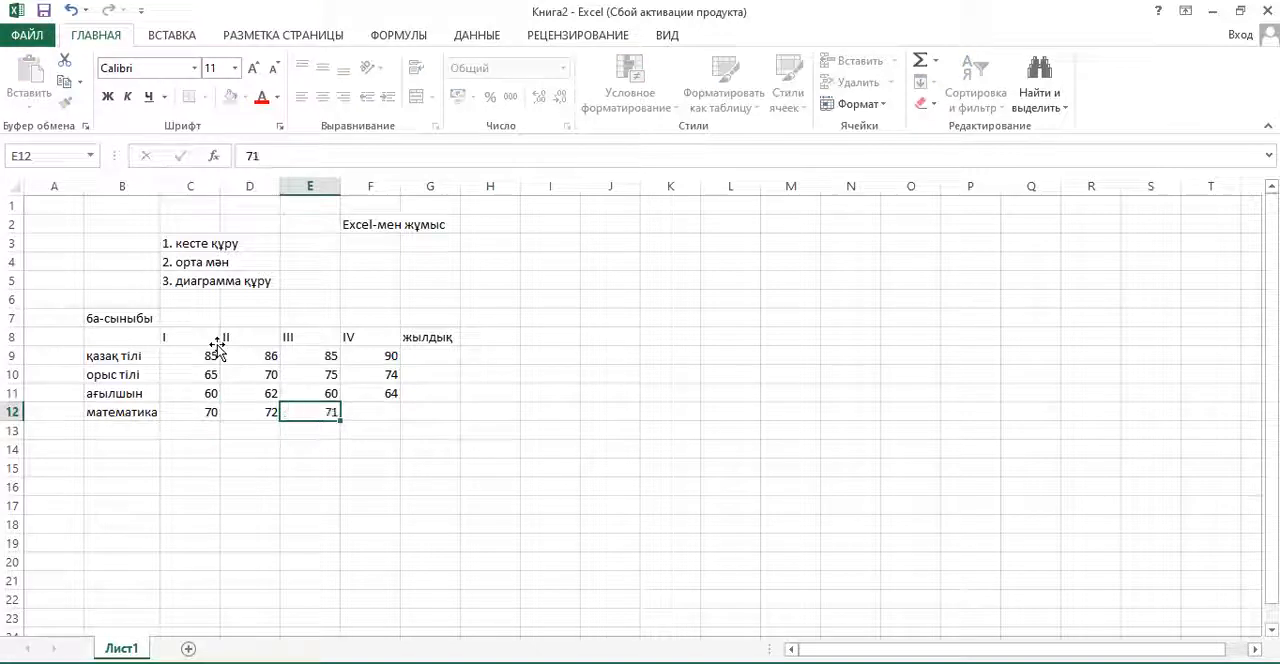
pyautogui.press('Tab')
pyautogui.write('70')
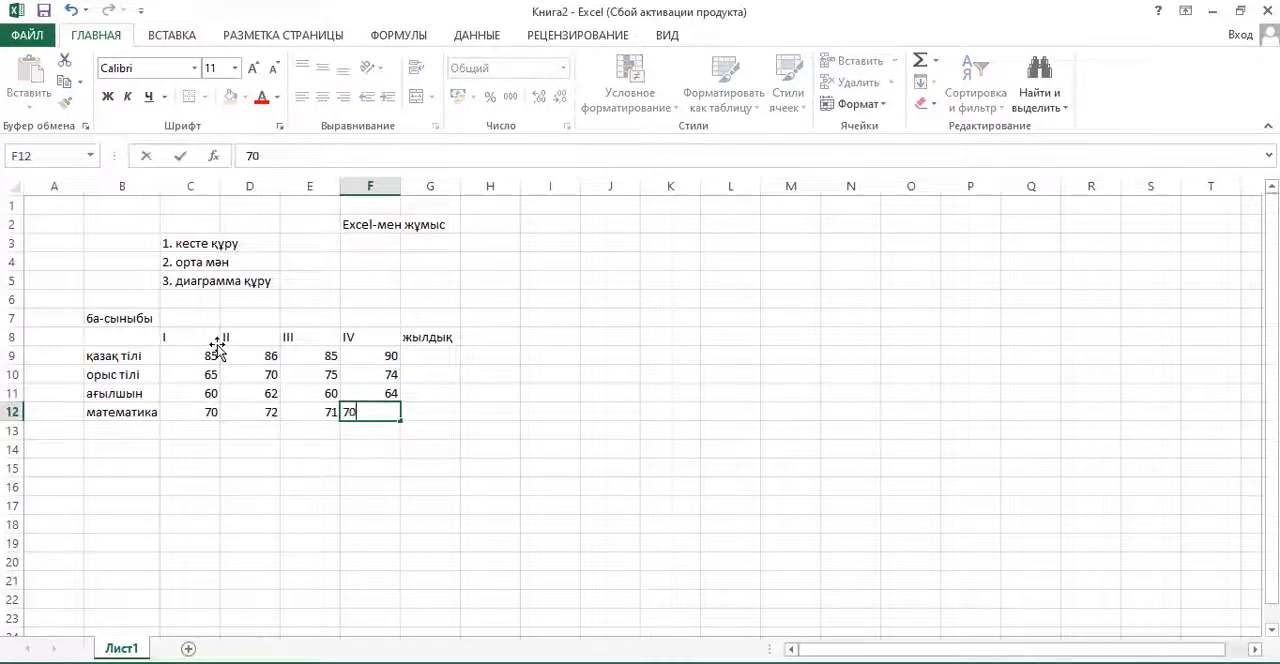
pyautogui.press('Tab')
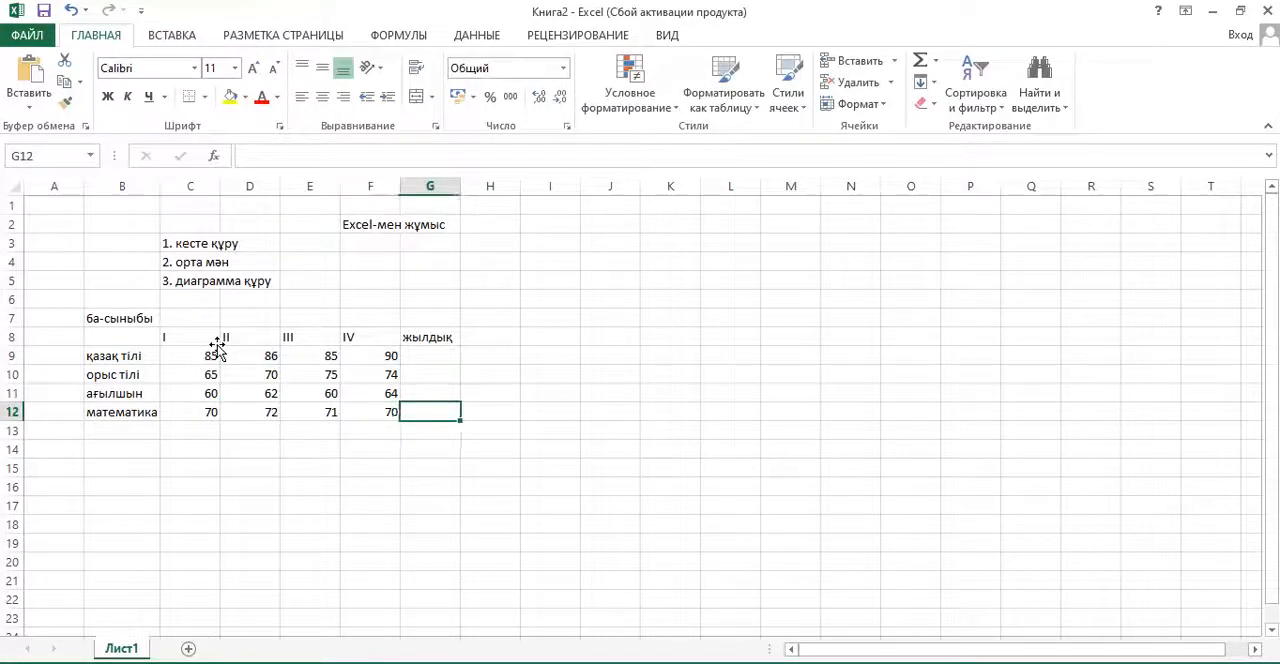
# - Calculate the yearly average for "қазақ тілі" in G9 with the formula =СРЗНАЧ(C9:F9)
pyautogui.press('Up')
pyautogui.press('Up')
pyautogui.press('Up')
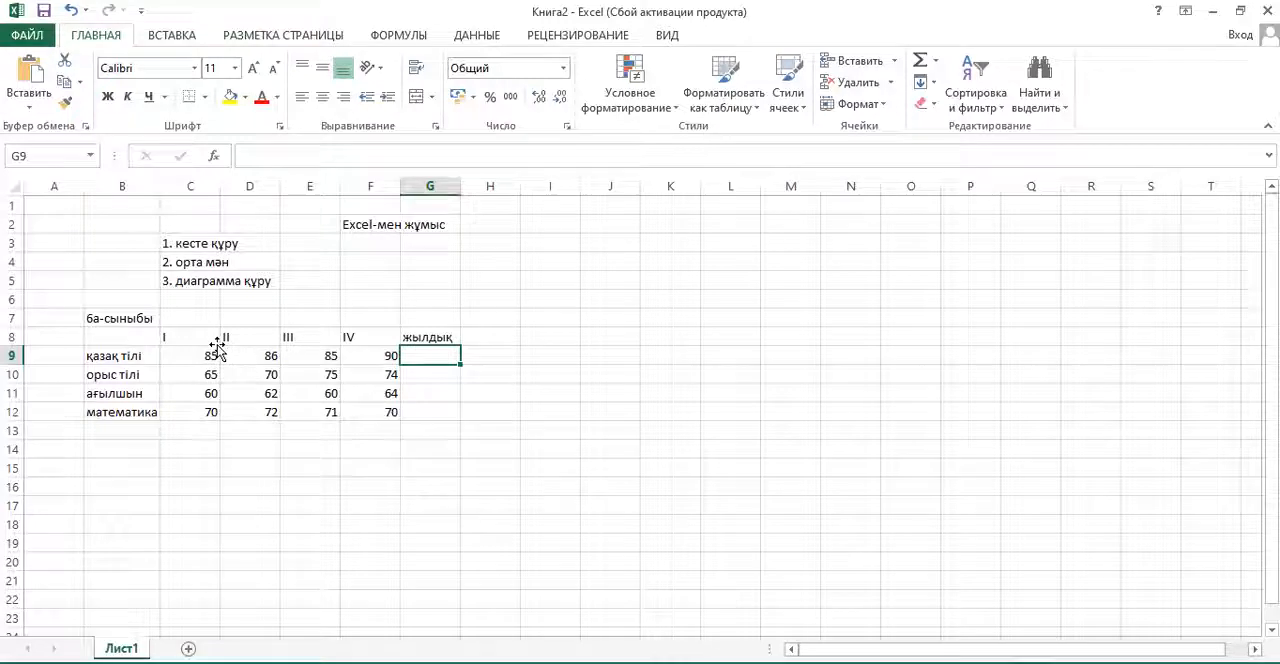
pyautogui.write('=')
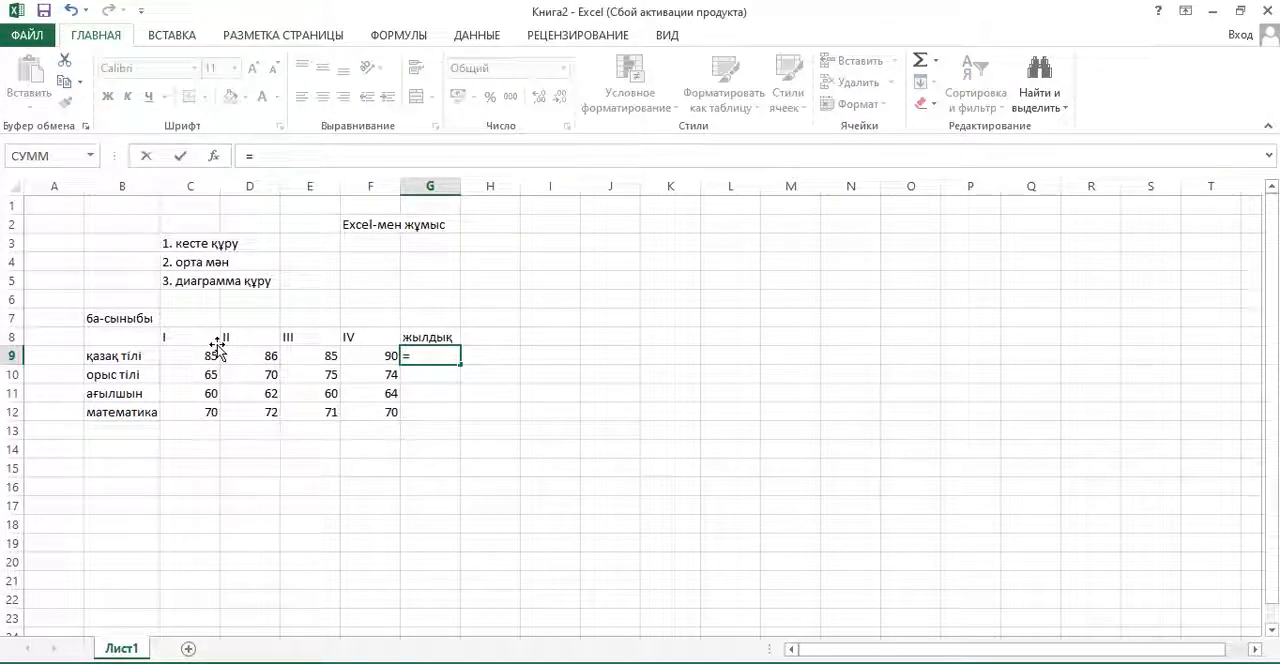
pyautogui.write('c')
pyautogui.write('р')
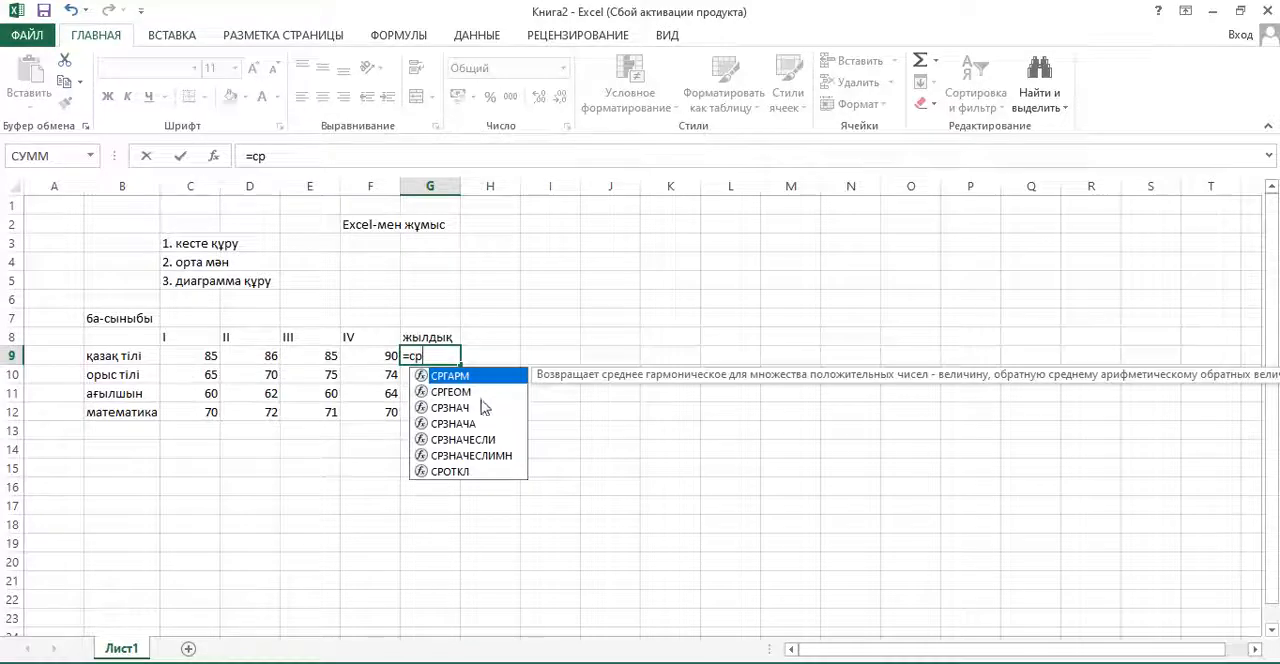
pyautogui.click(460, 411)
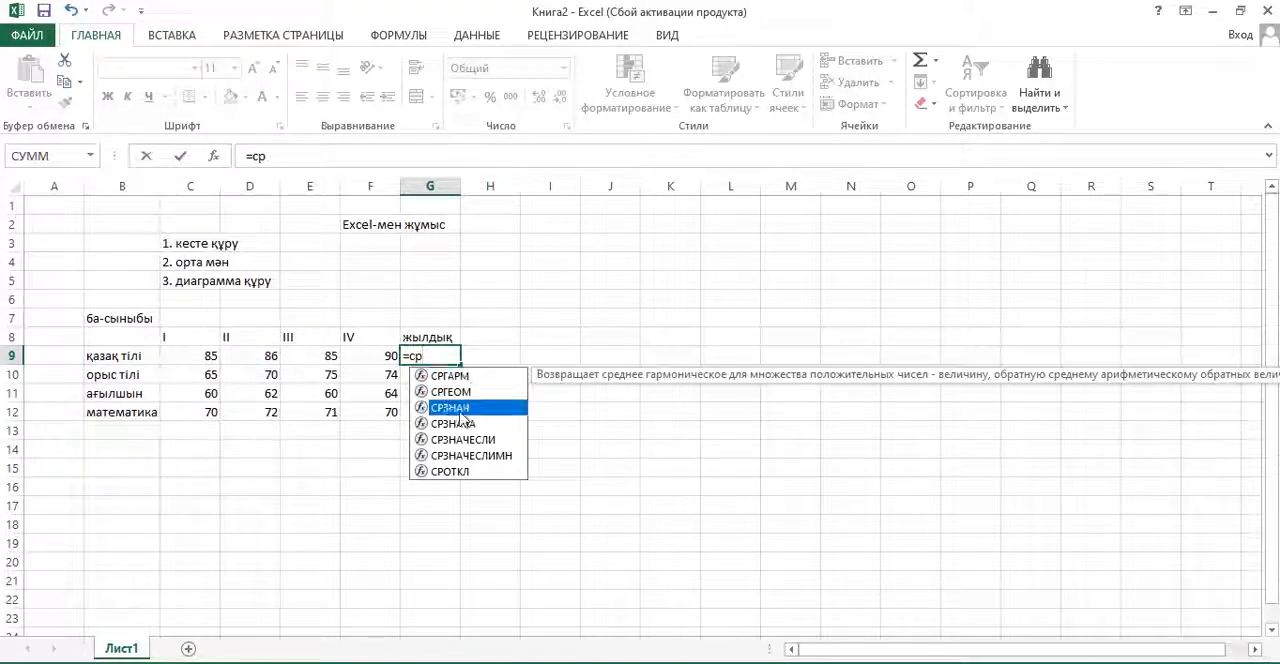
pyautogui.doubleClick(461, 412)
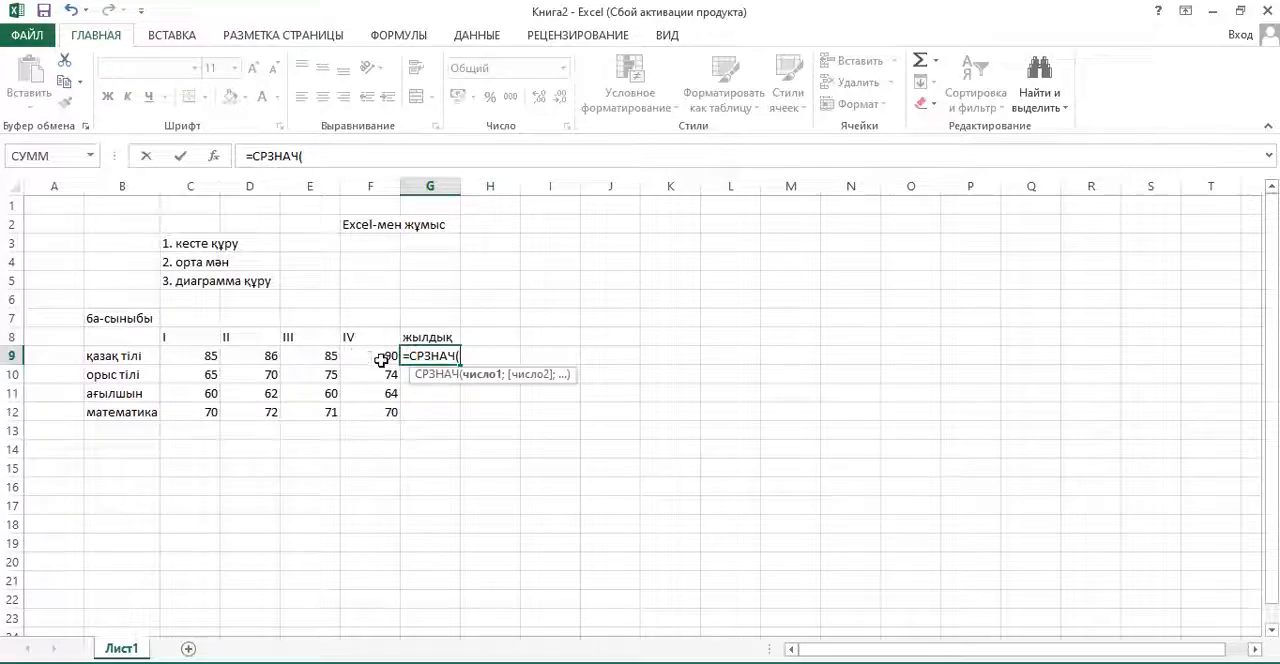
pyautogui.moveTo(200, 356); pyautogui.dragTo(376, 366)
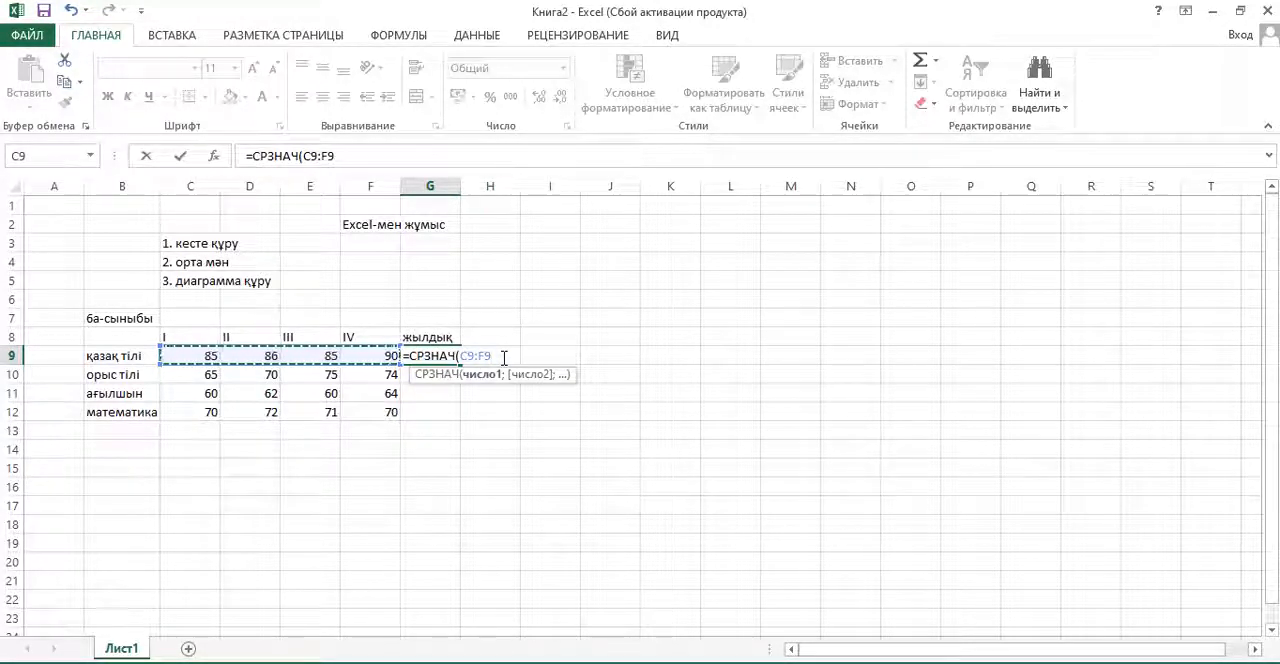
pyautogui.write(')')
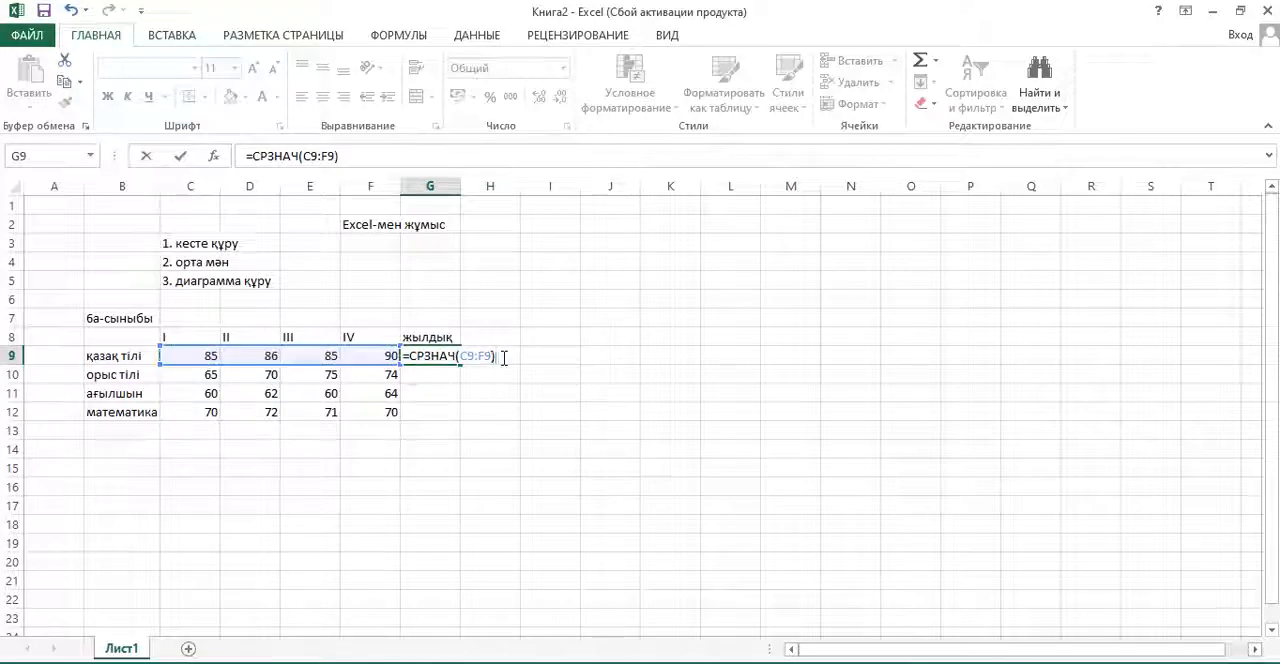
pyautogui.press('Return')
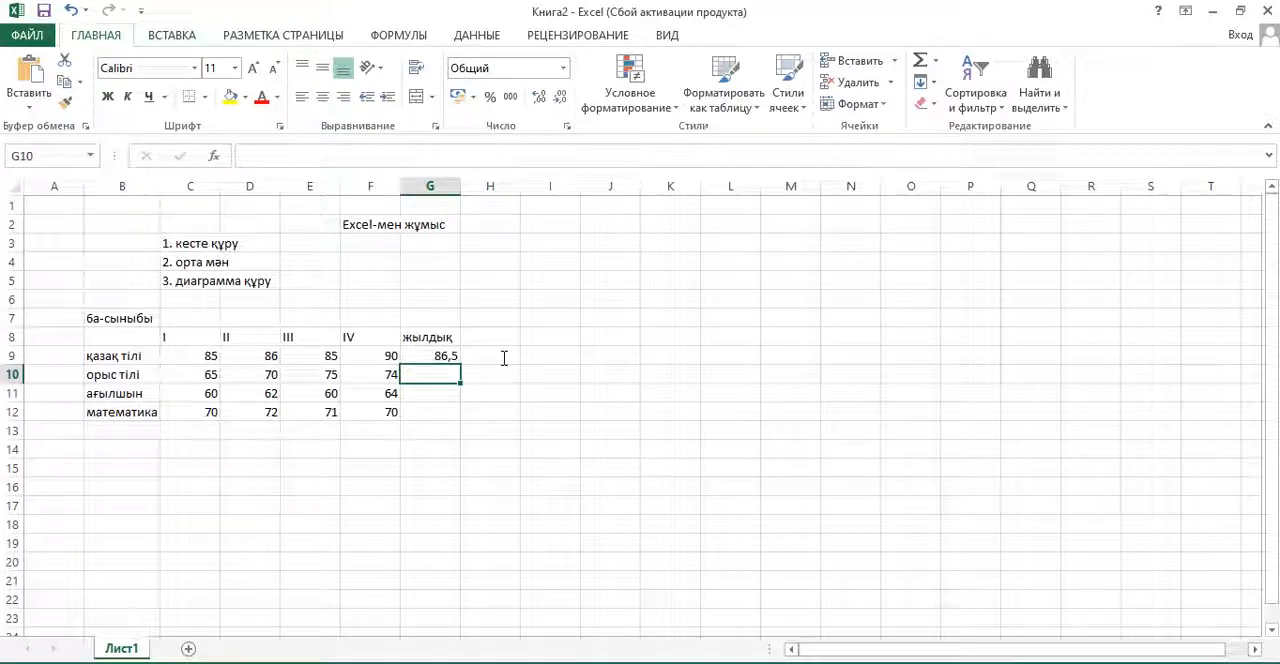
# - Calculate the same average manually in H9 with the formula =(C9+D9+E9+F9)/4
pyautogui.click(451, 357)
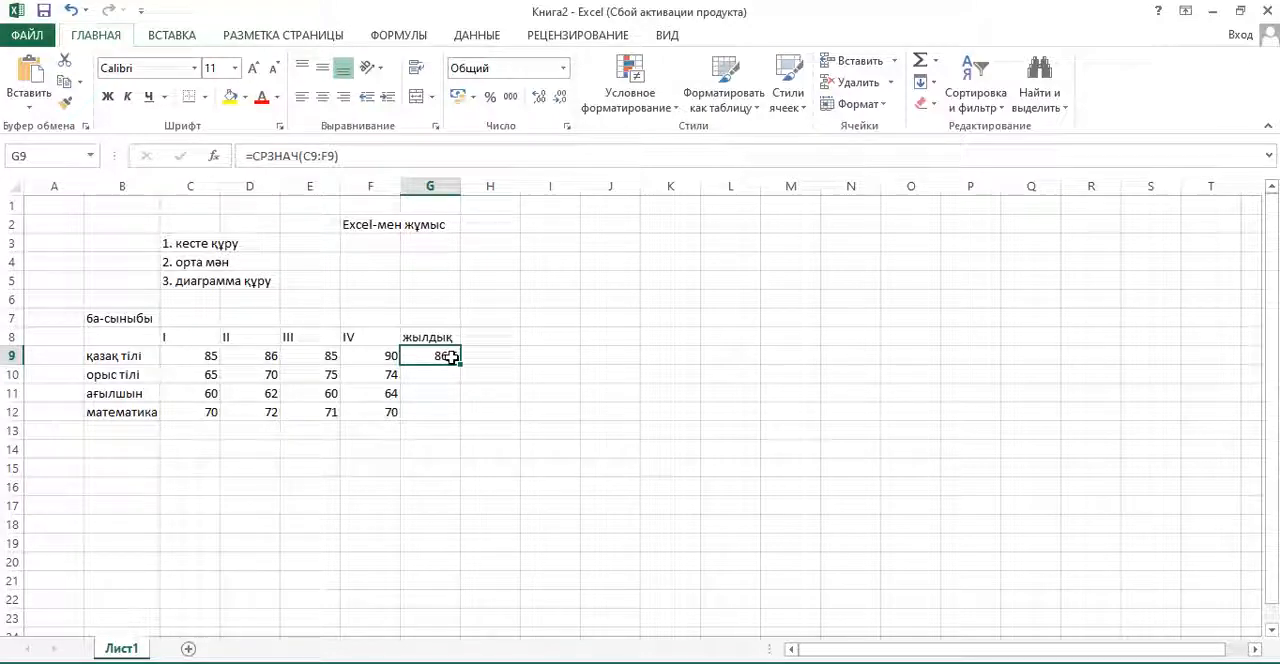
pyautogui.click(500, 356)
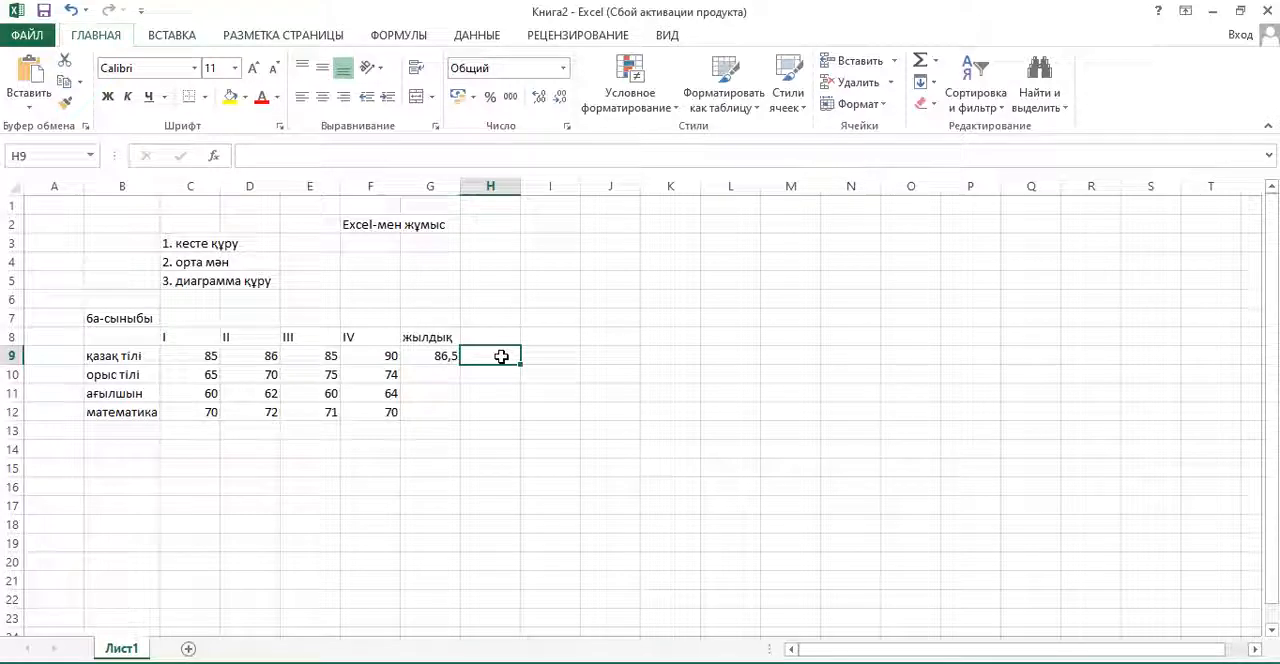
pyautogui.write('=')
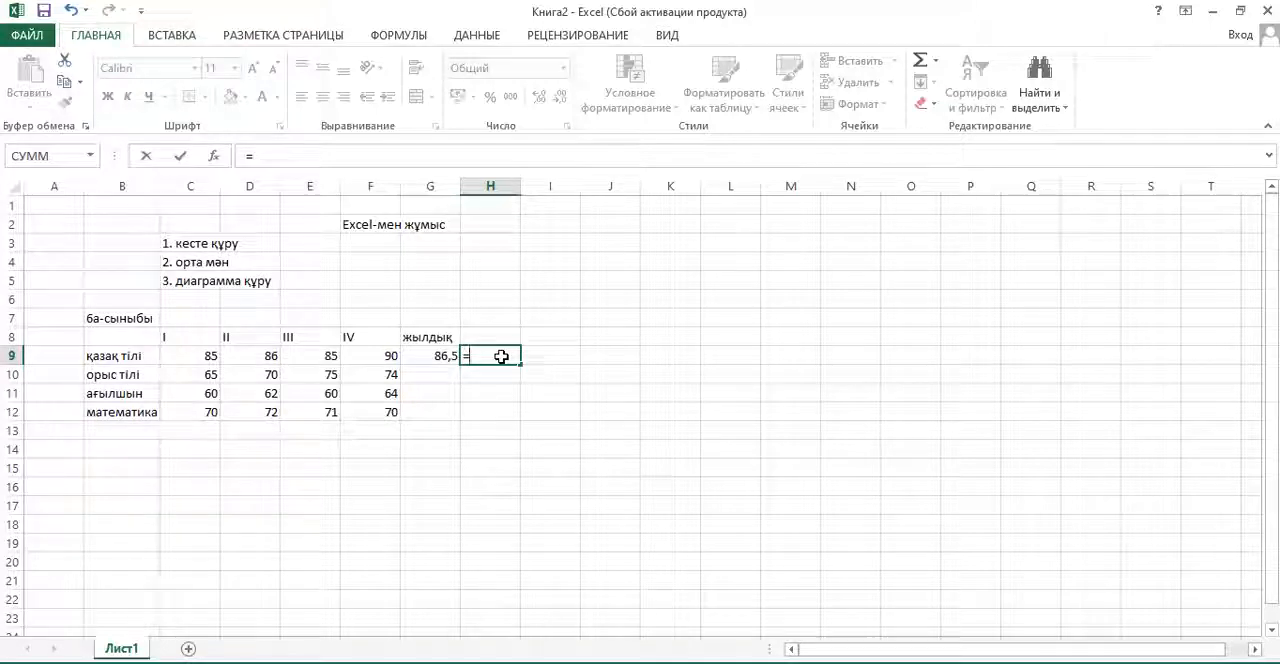
pyautogui.write('(')
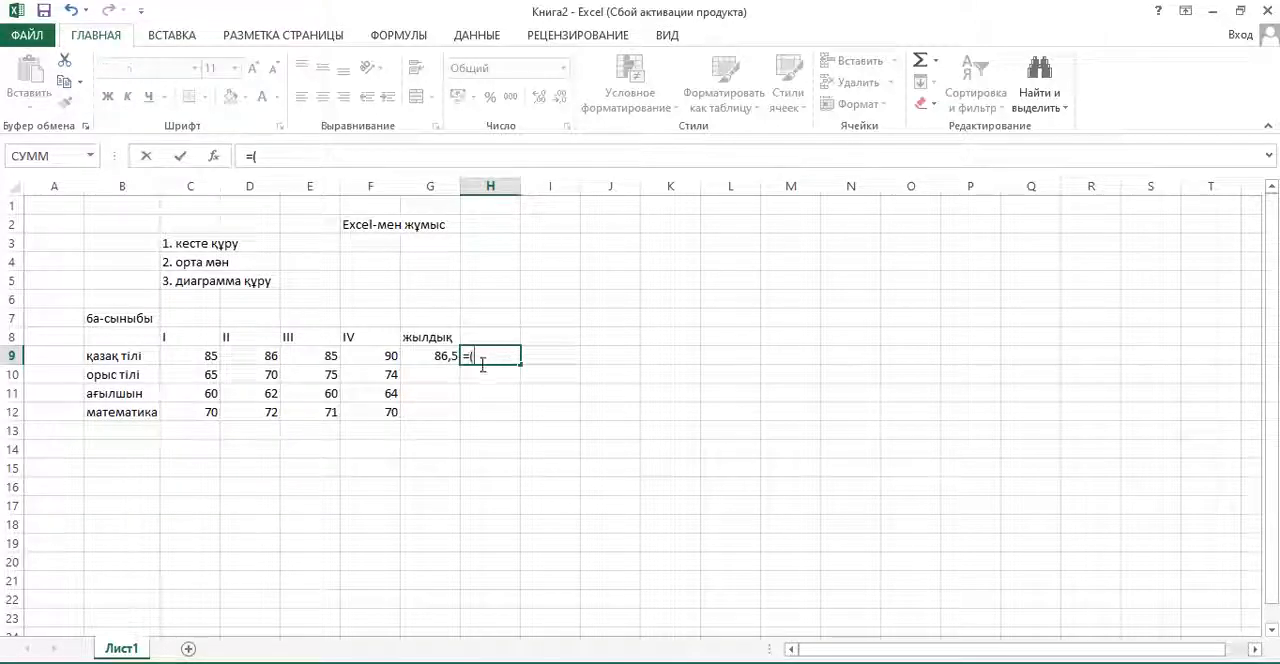
pyautogui.click(185, 356)
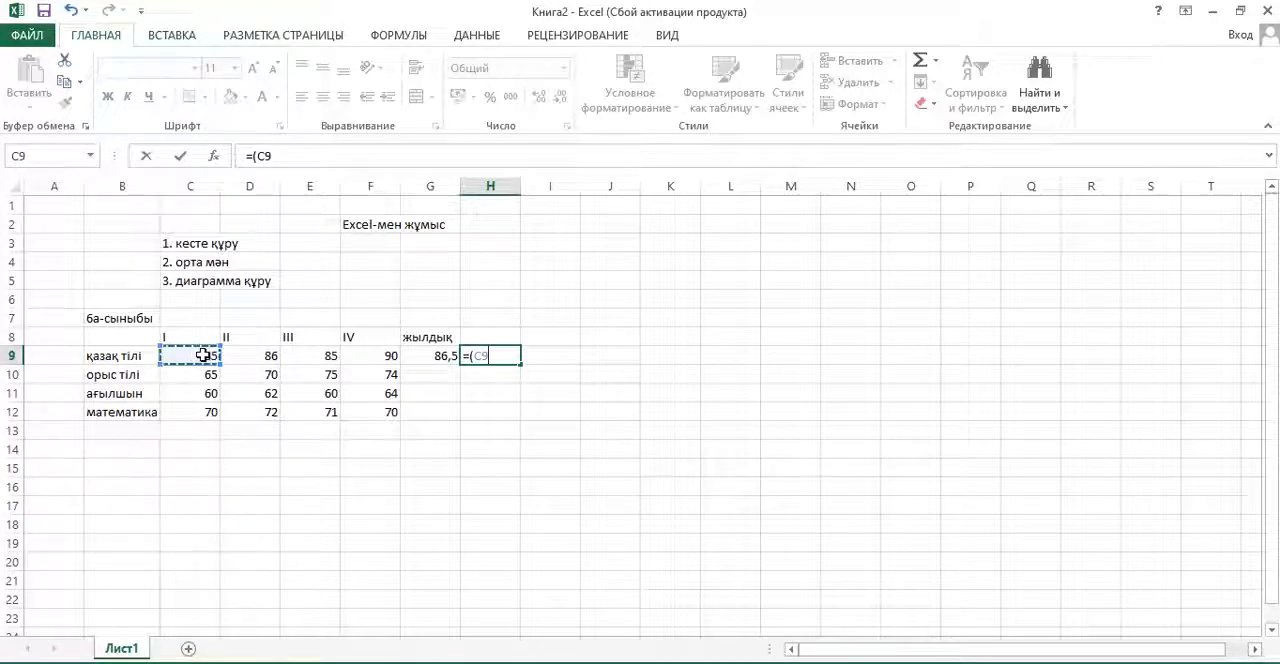
pyautogui.write('+')
pyautogui.click(258, 356)
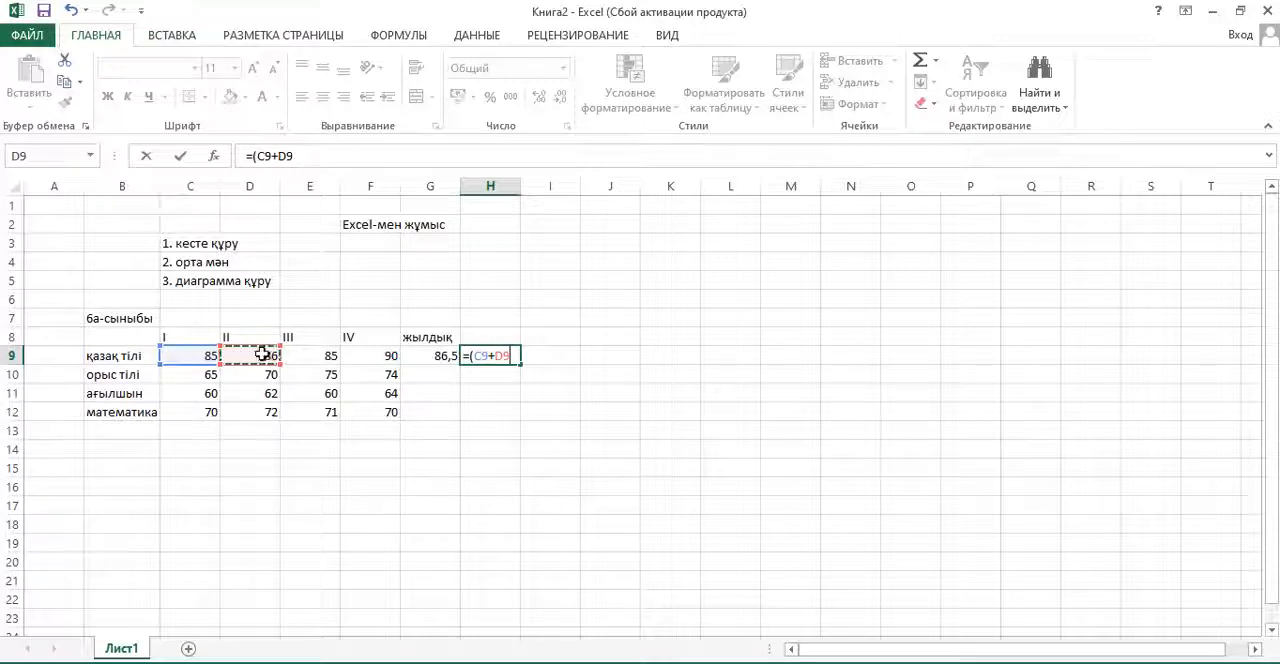
pyautogui.write('+')
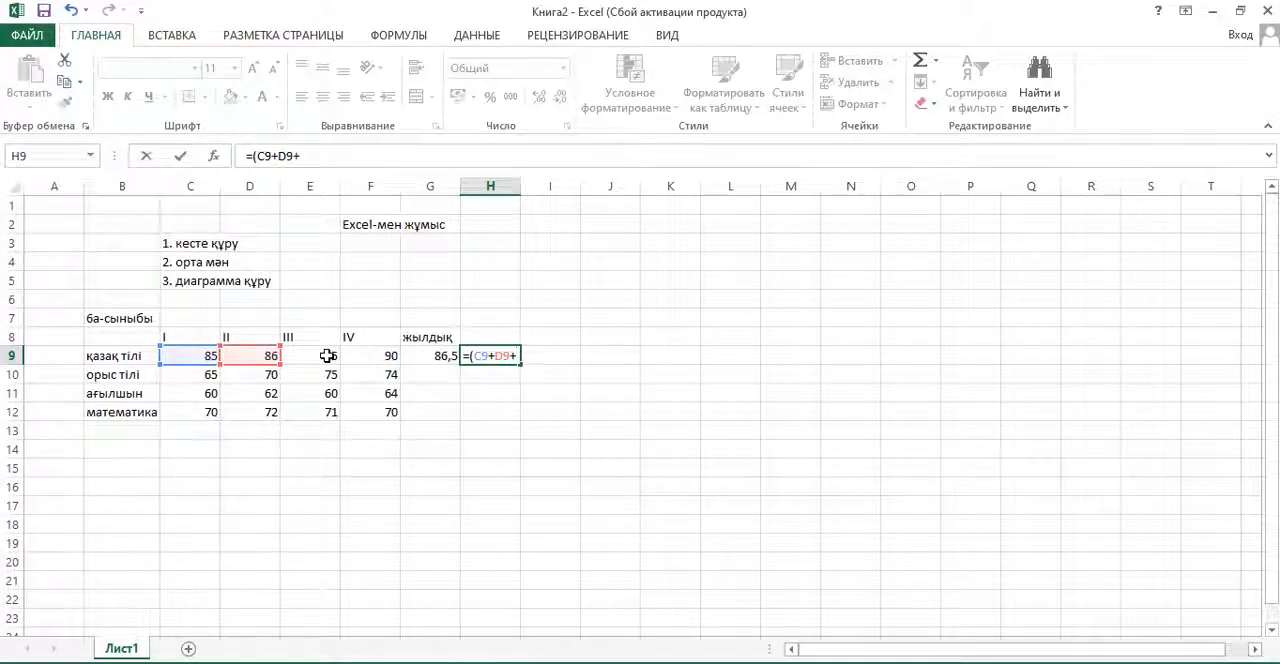
pyautogui.click(327, 356)
pyautogui.write('+')
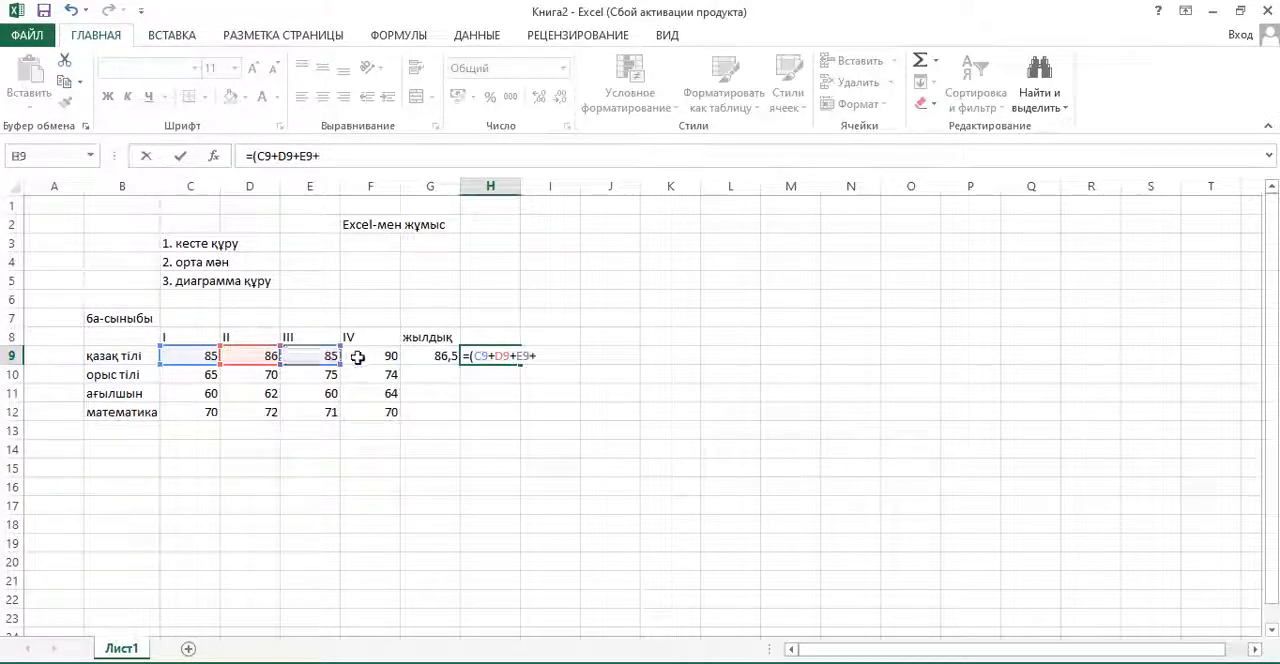
pyautogui.click(359, 357)
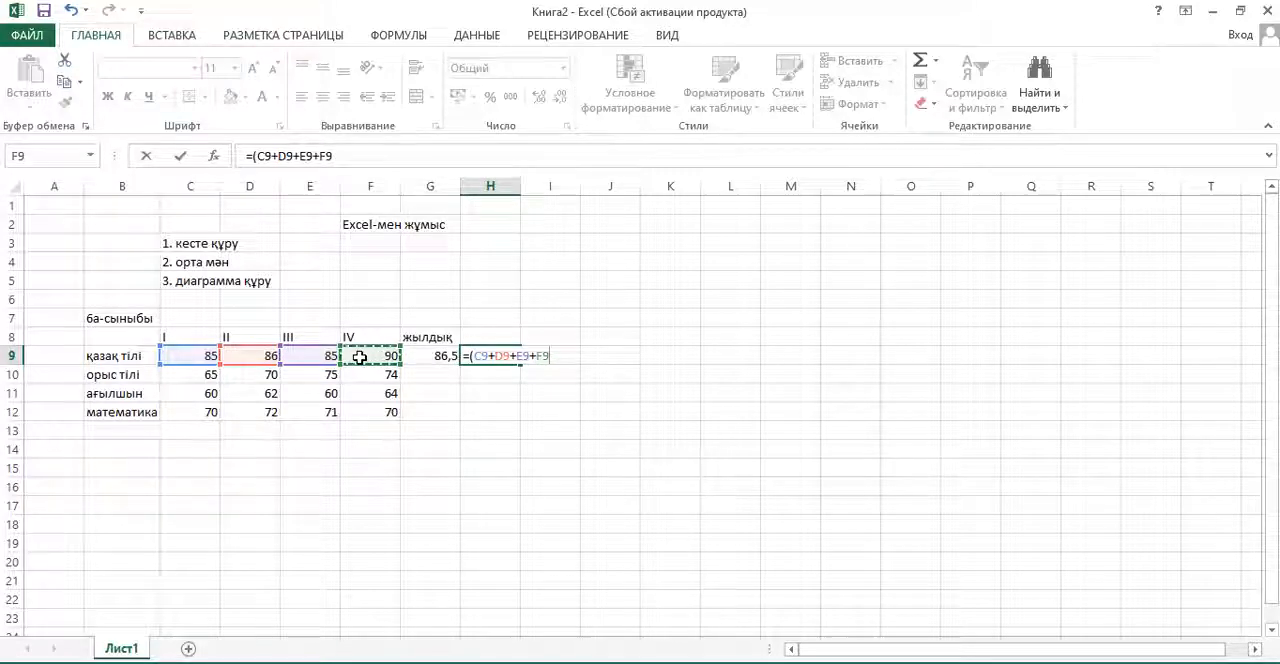
pyautogui.write(')/4')
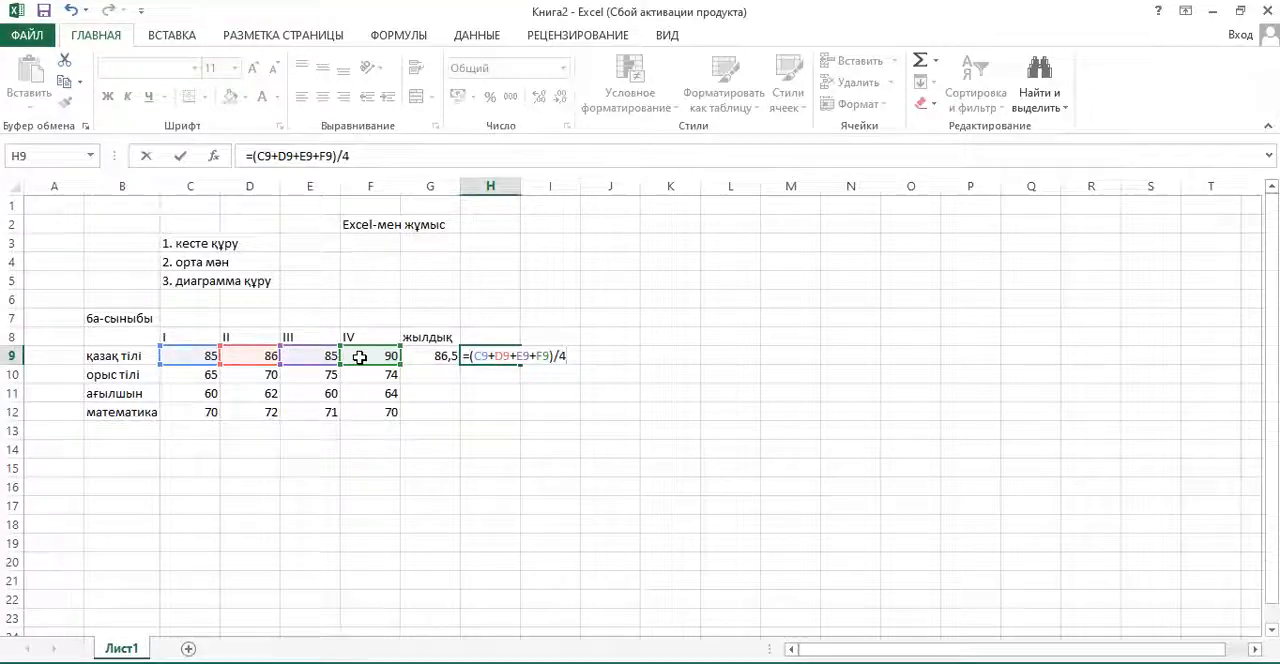
pyautogui.press('Return')
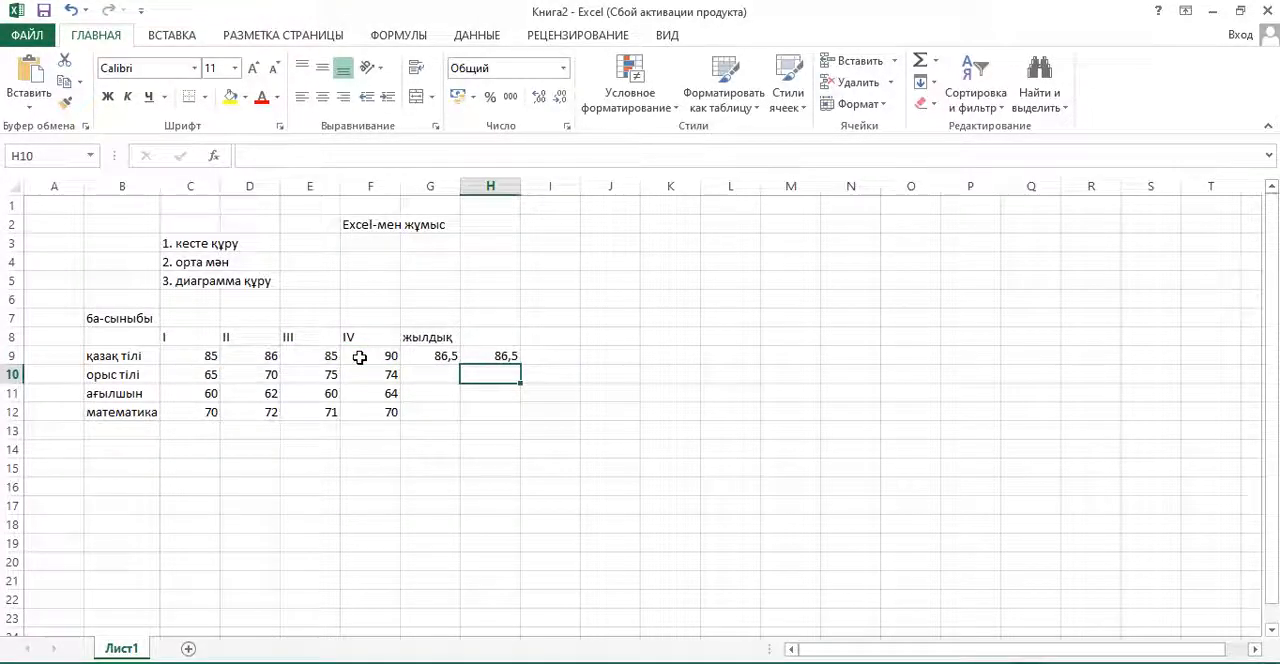
# - Clear the manual average formula from cell H9
pyautogui.click(430, 356)
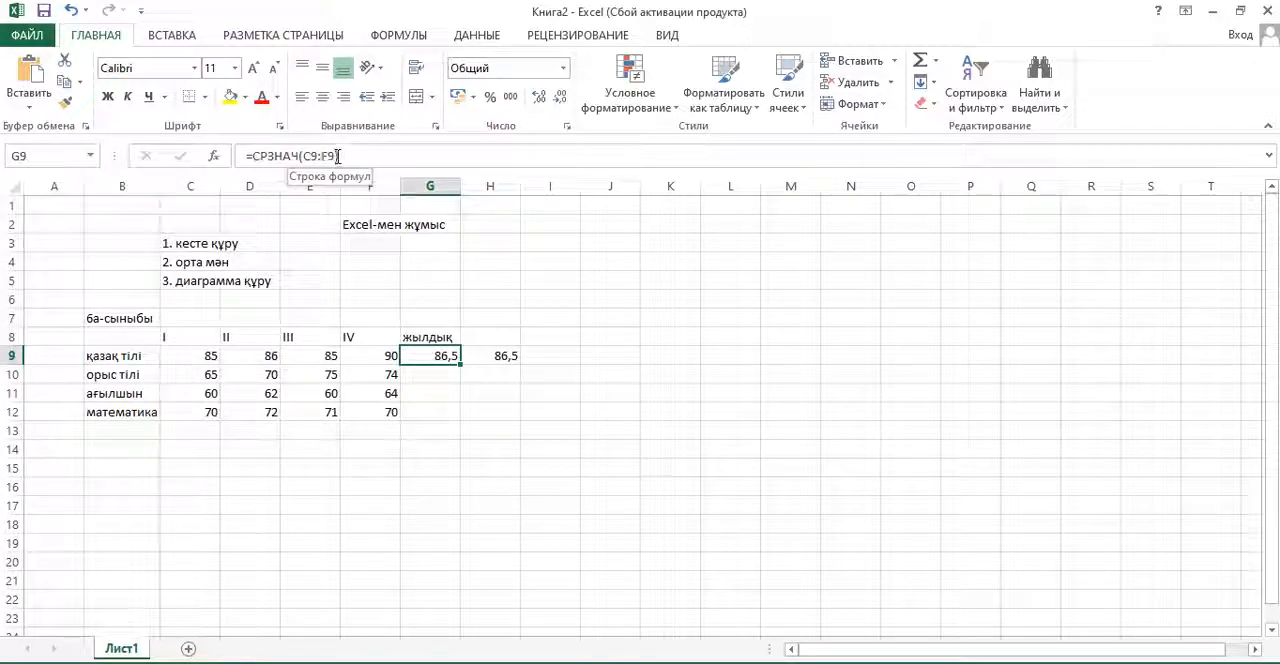
pyautogui.click(498, 357)
pyautogui.doubleClick(498, 357)
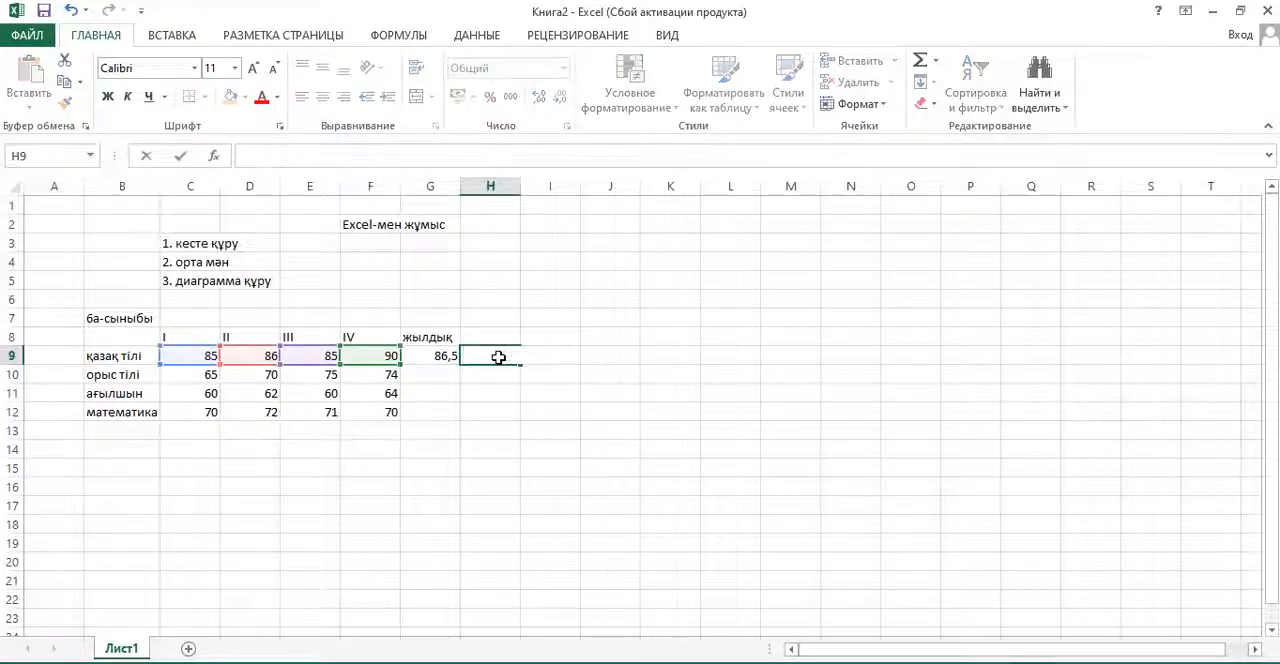
pyautogui.click(426, 372)
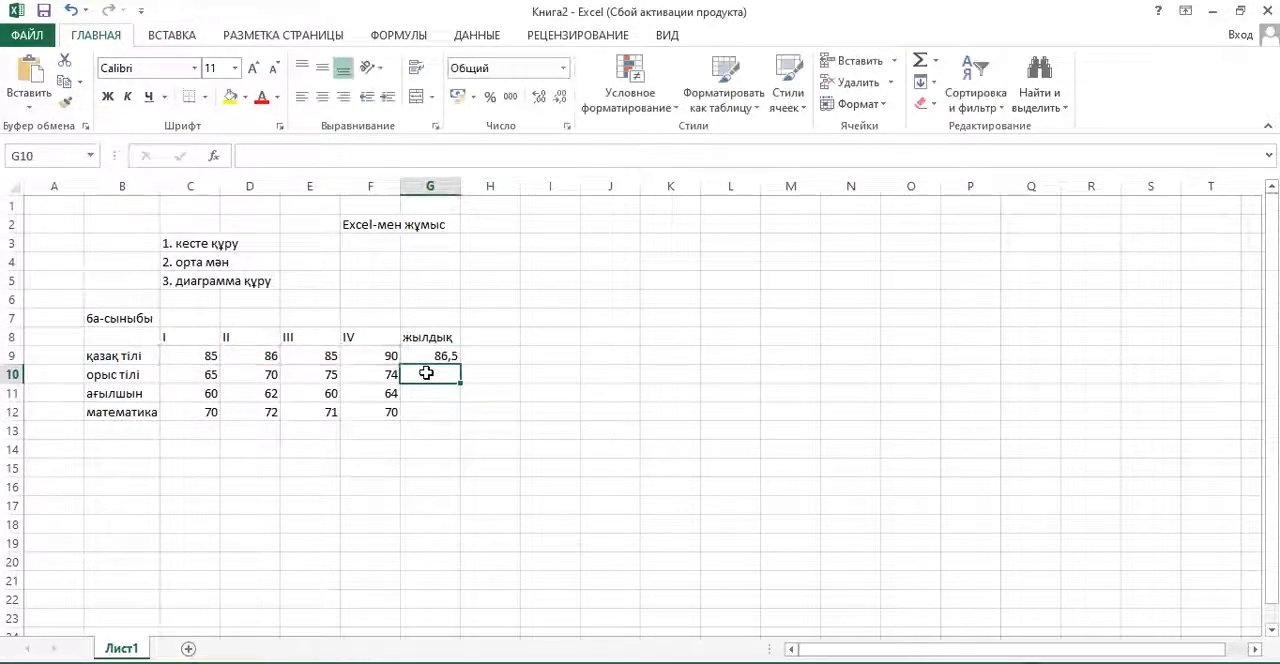
# - Copy the average formula from G9 down through G12 for the remaining subjects and check the copied formulas
pyautogui.click(427, 356)
pyautogui.click(432, 377)
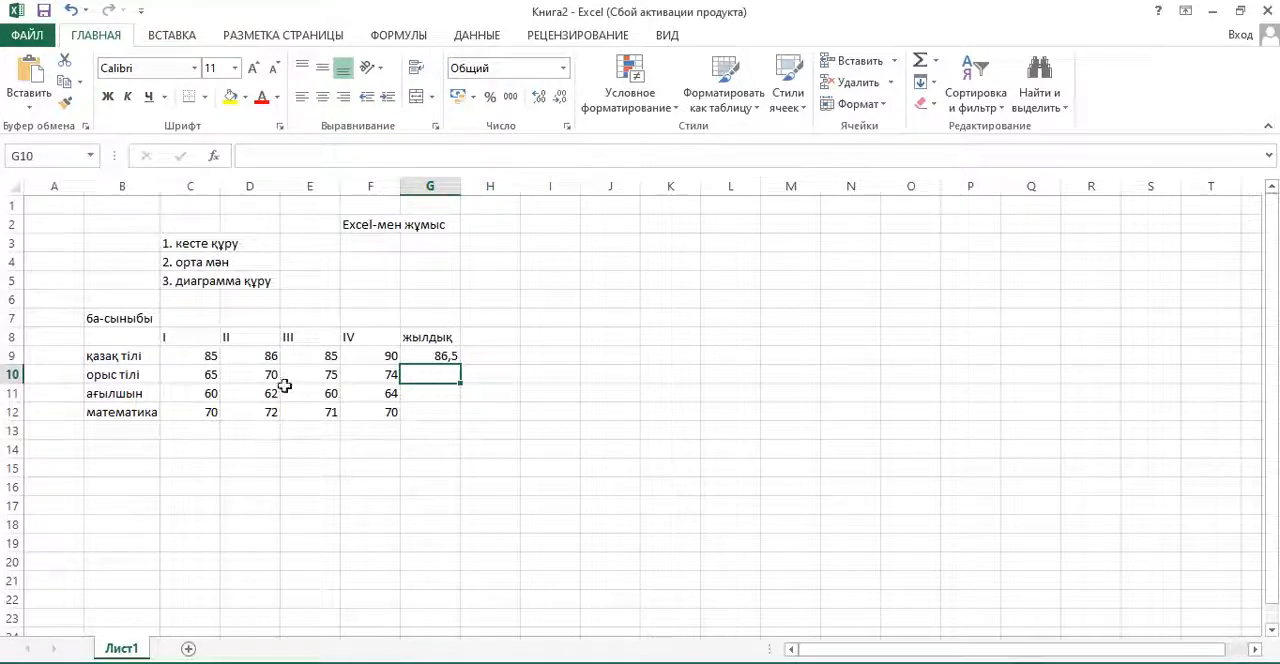
pyautogui.click(428, 355)
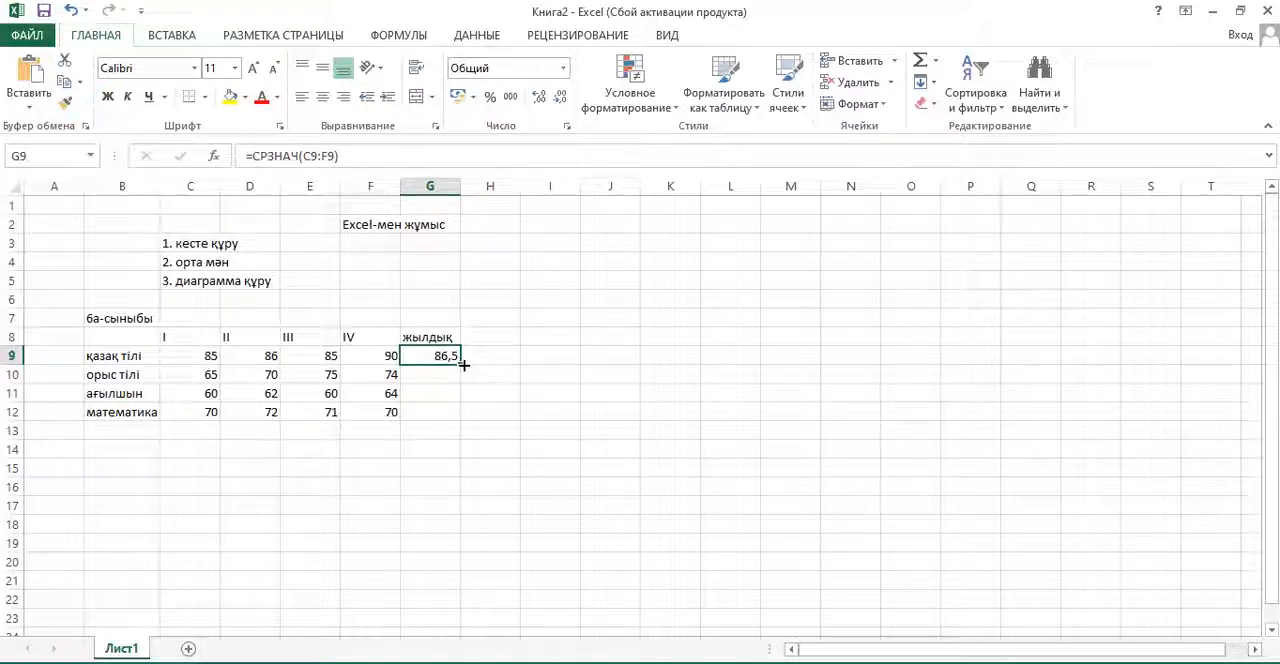
pyautogui.moveTo(463, 366); pyautogui.dragTo(455, 420)
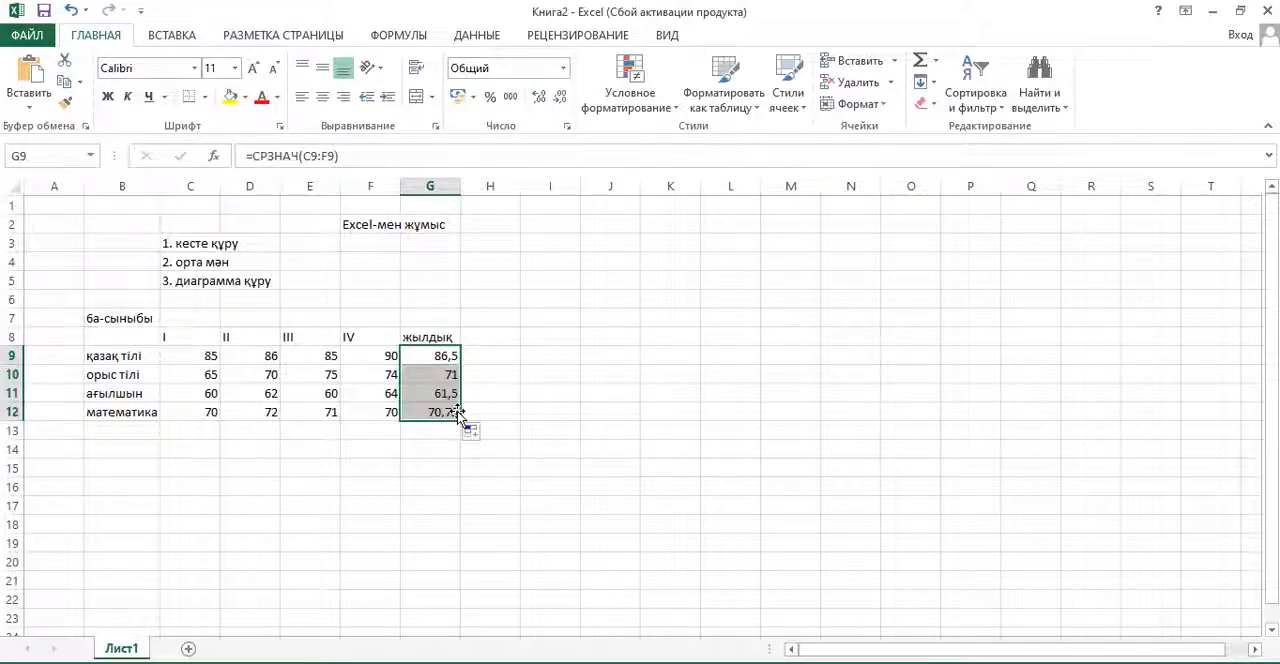
pyautogui.click(432, 377)
pyautogui.click(440, 413)
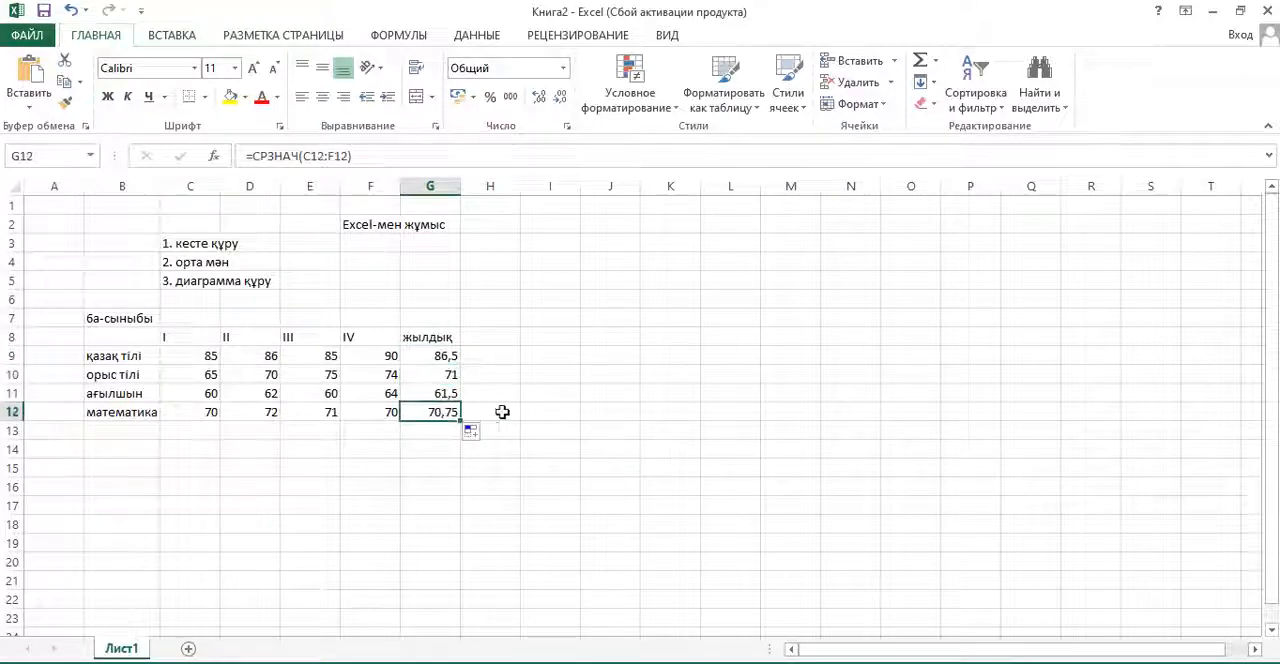
# - Extend the average in G9 to three decimal places and reduce it back to one decimal place
pyautogui.click(440, 355)
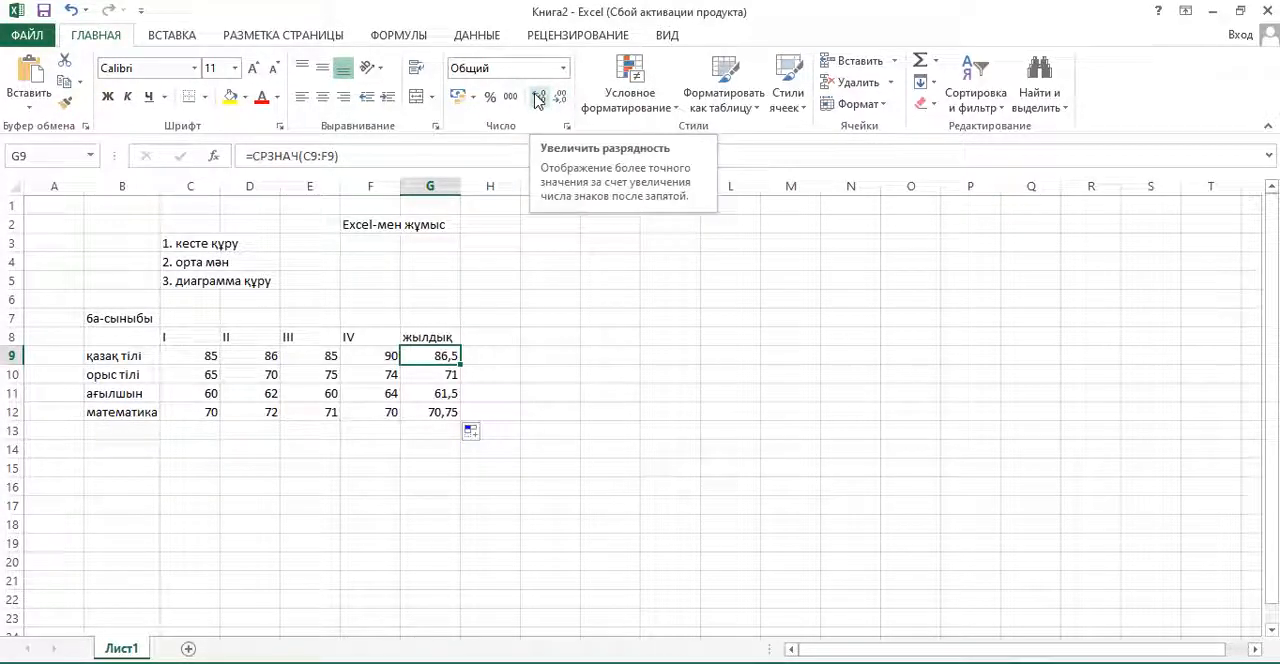
pyautogui.click(538, 97)
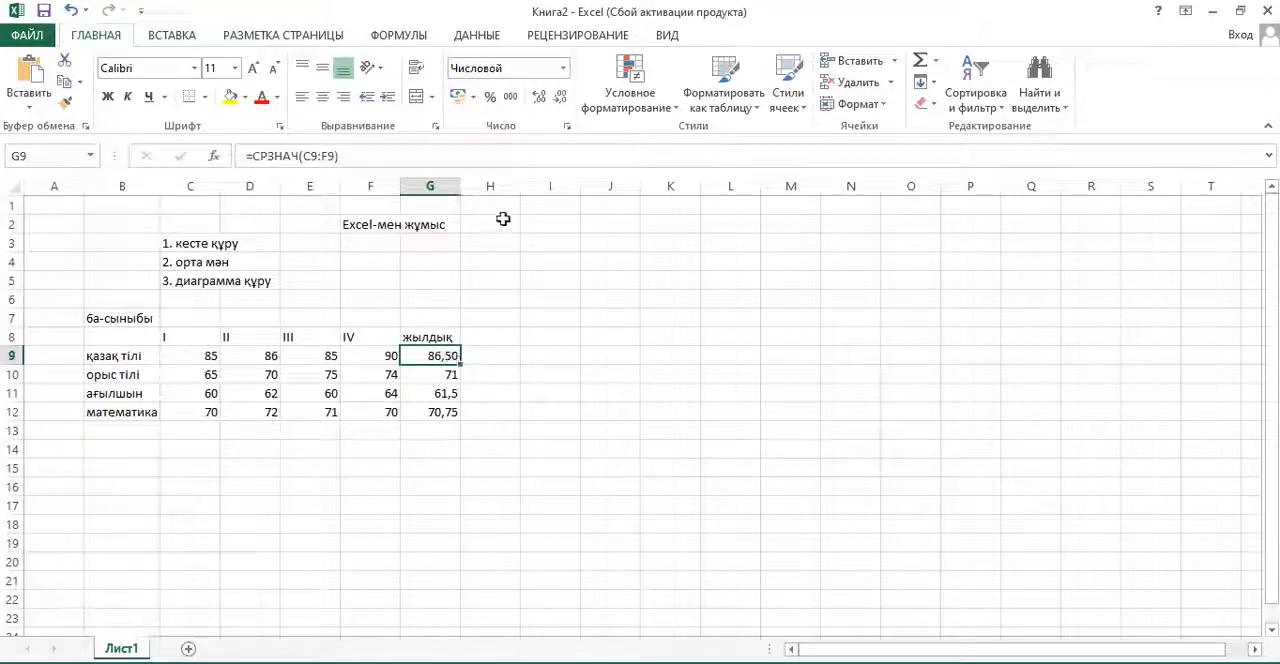
pyautogui.click(538, 97)
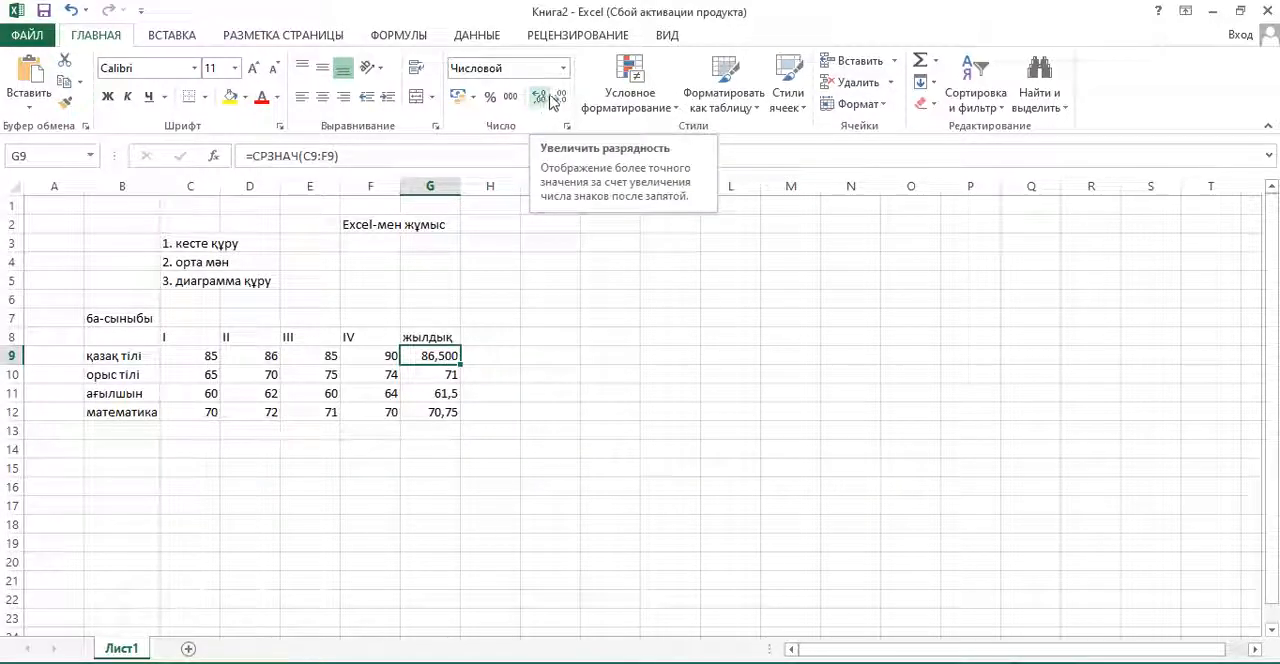
pyautogui.click(563, 101)
pyautogui.click(563, 101)
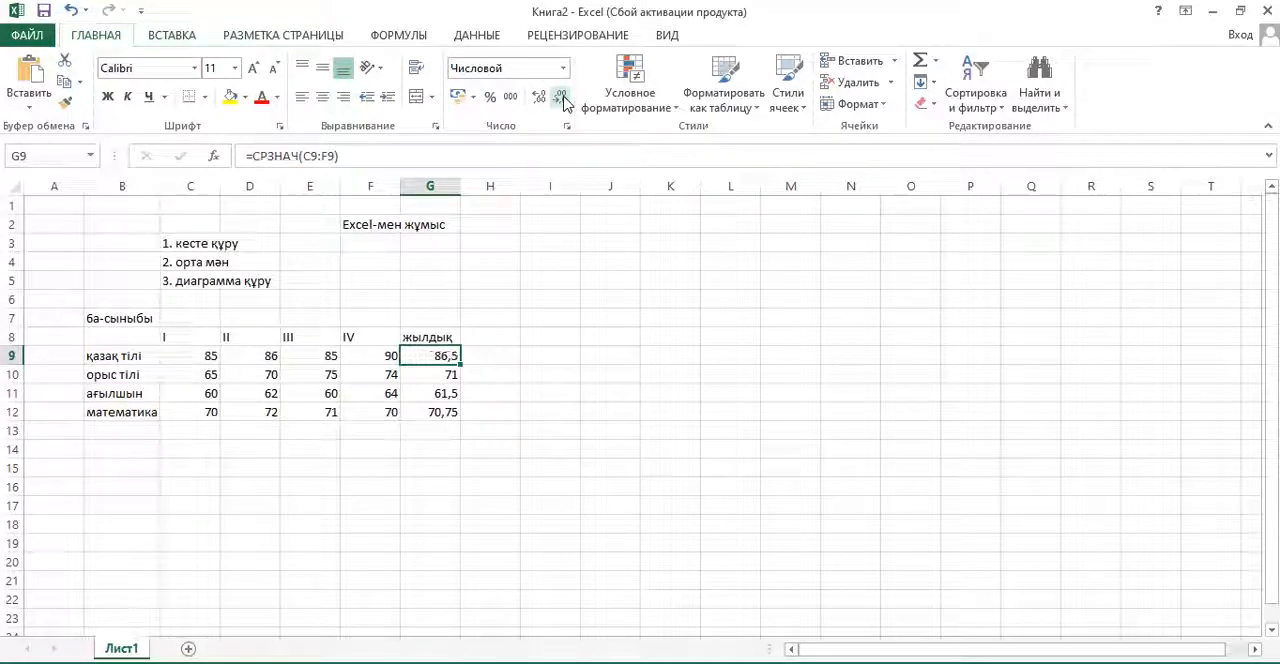
# - Round the displayed average in G9 to a whole number and fill its formula and format down through G12
pyautogui.click(563, 101)
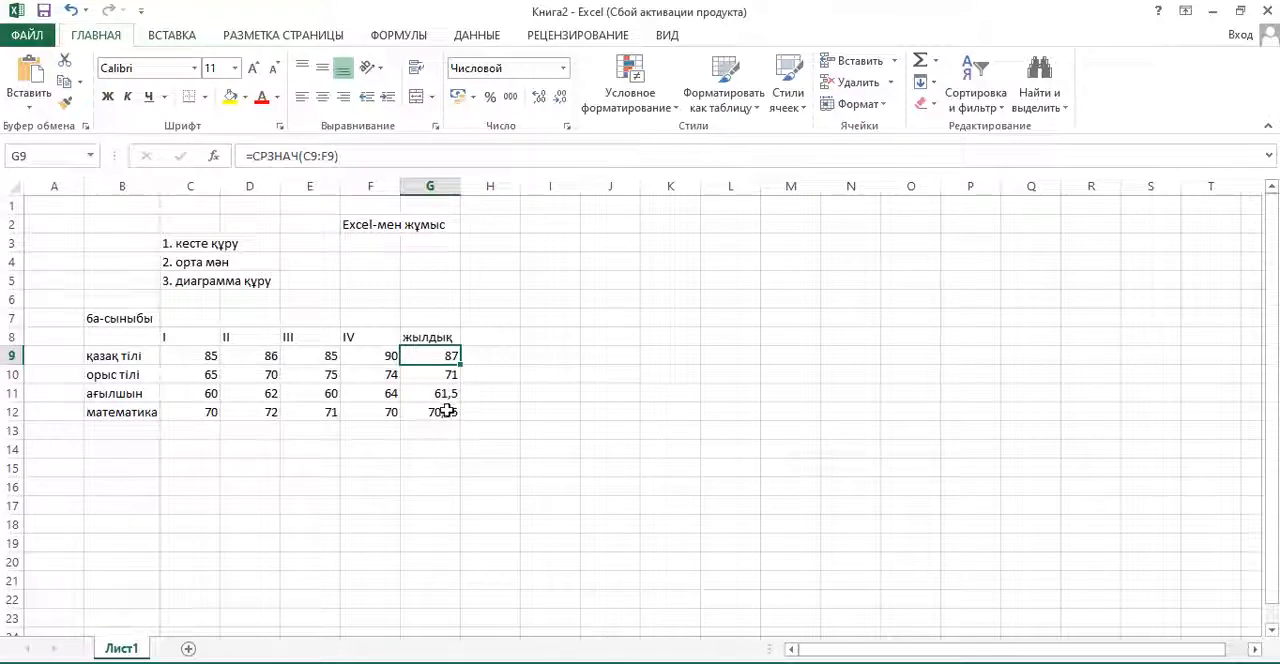
pyautogui.moveTo(459, 367); pyautogui.dragTo(462, 412)
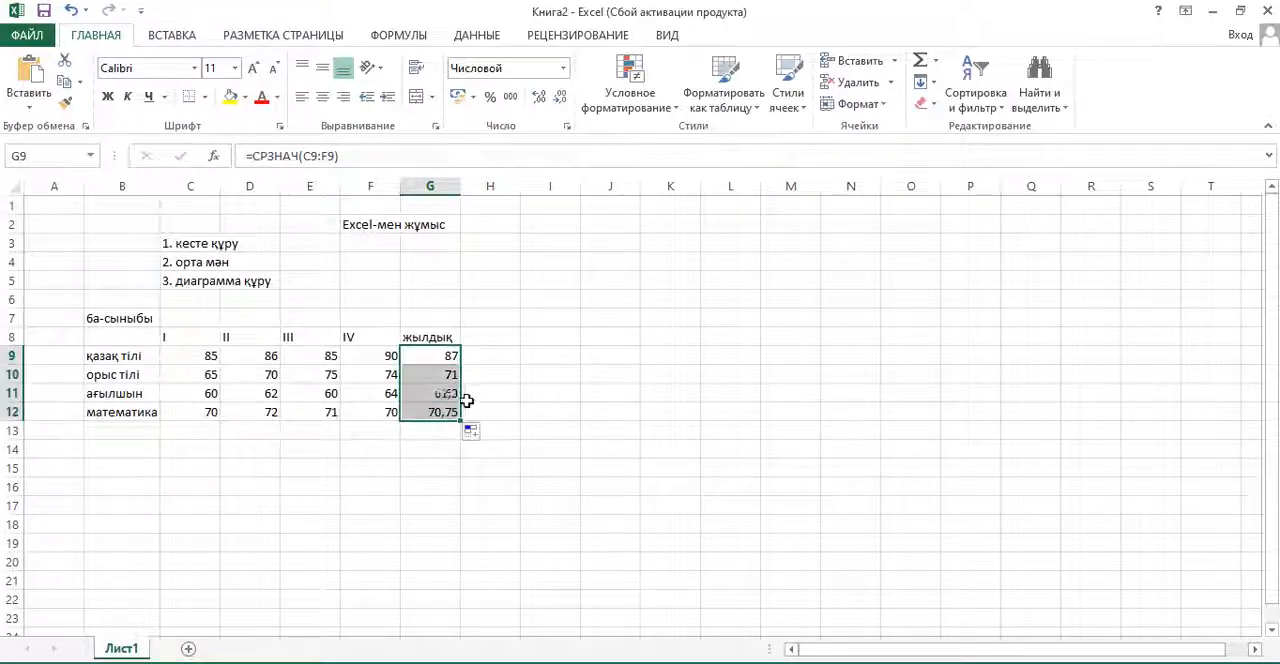
pyautogui.click(540, 375)
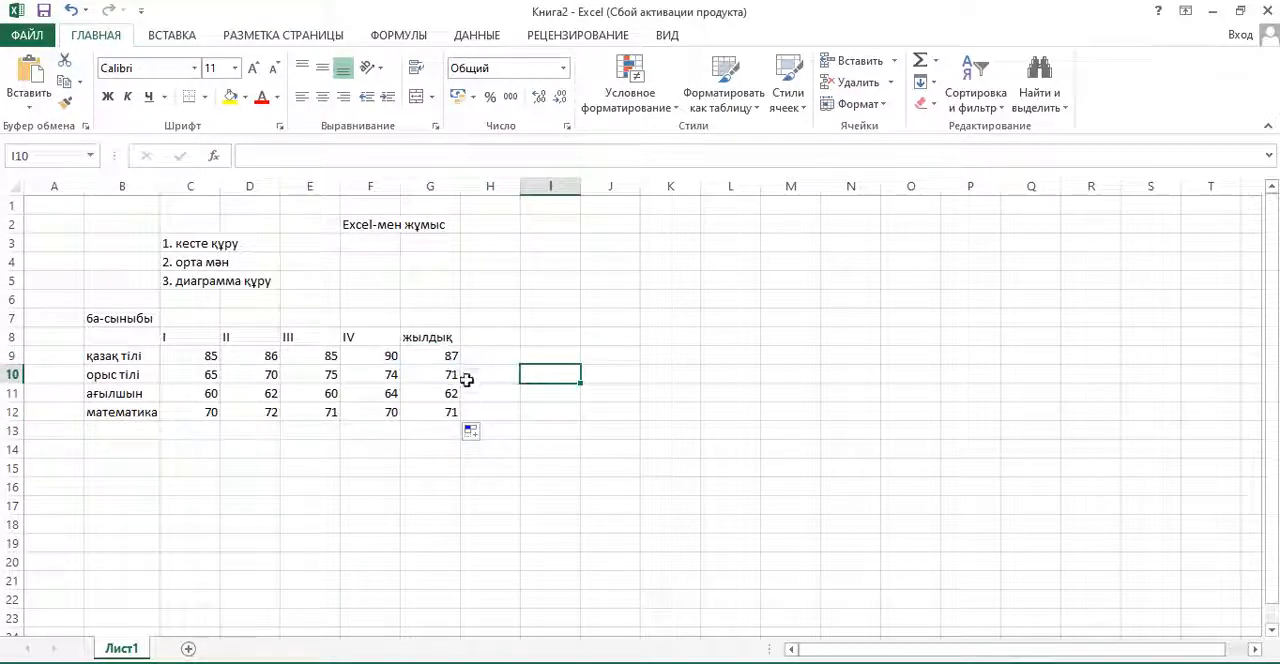
# - Merge cells F2 and G2 and center the title "Excel-мен жұмыс" across them
pyautogui.click(378, 225)
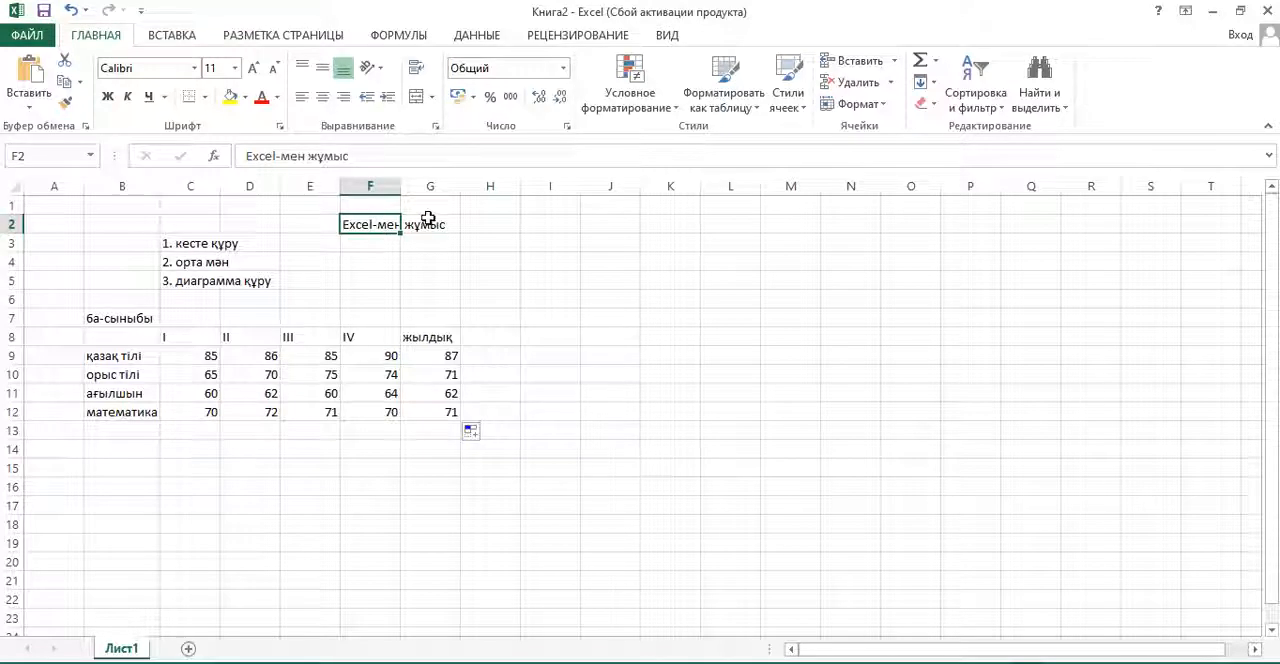
pyautogui.click(383, 242)
pyautogui.click(380, 221)
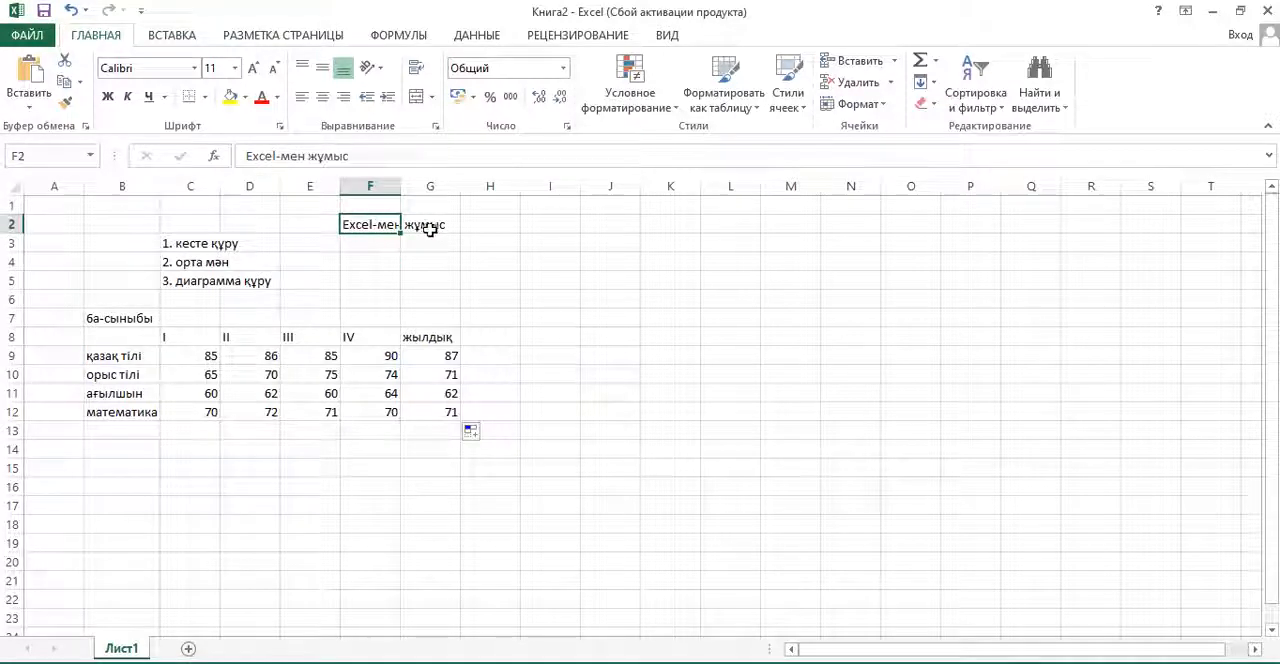
pyautogui.click(380, 249)
pyautogui.click(355, 223)
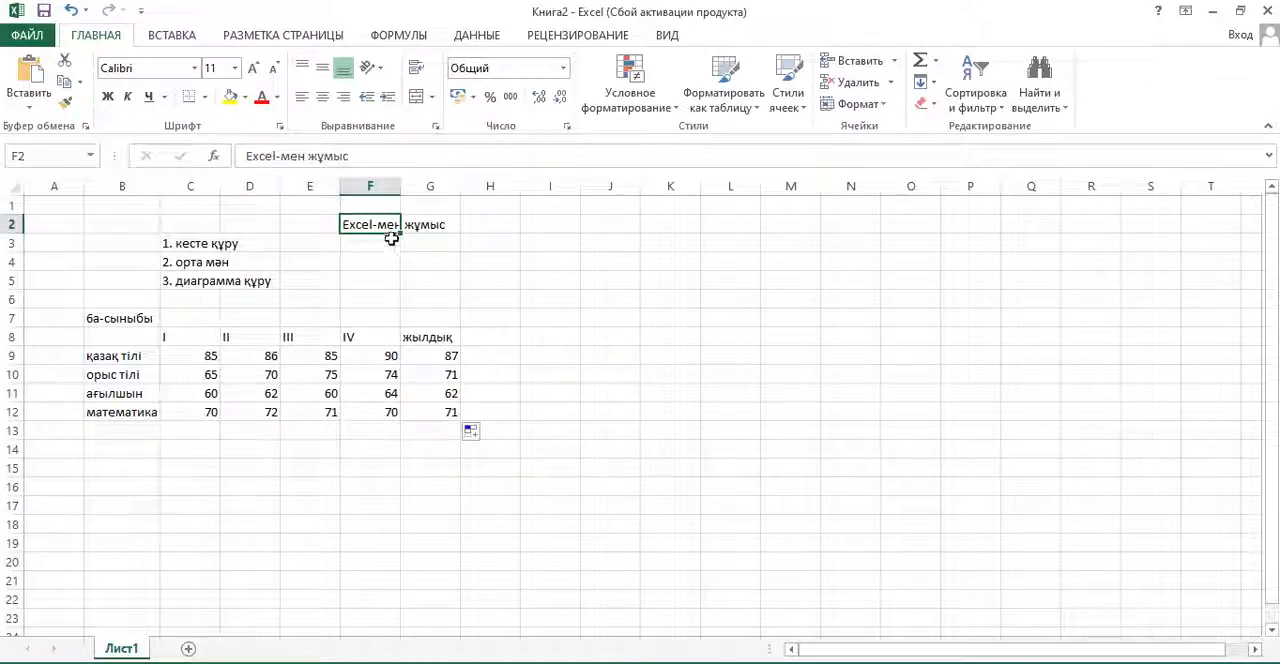
pyautogui.click(371, 243)
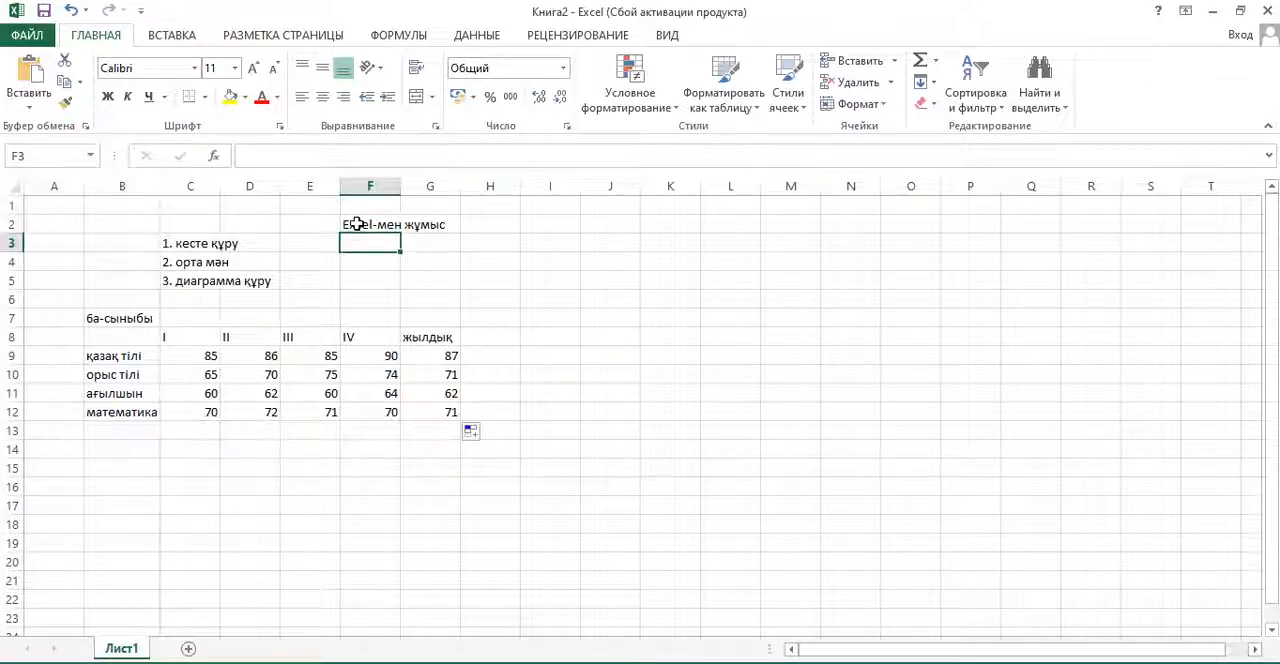
pyautogui.moveTo(357, 224); pyautogui.dragTo(409, 224)
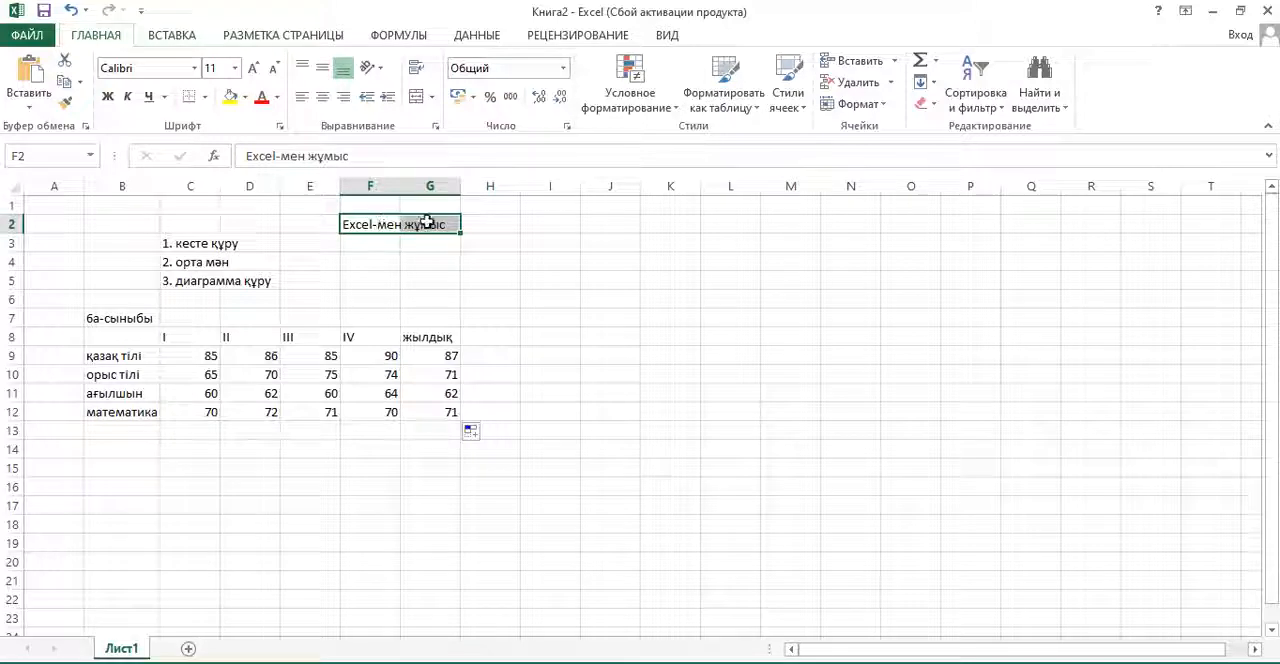
pyautogui.click(432, 97)
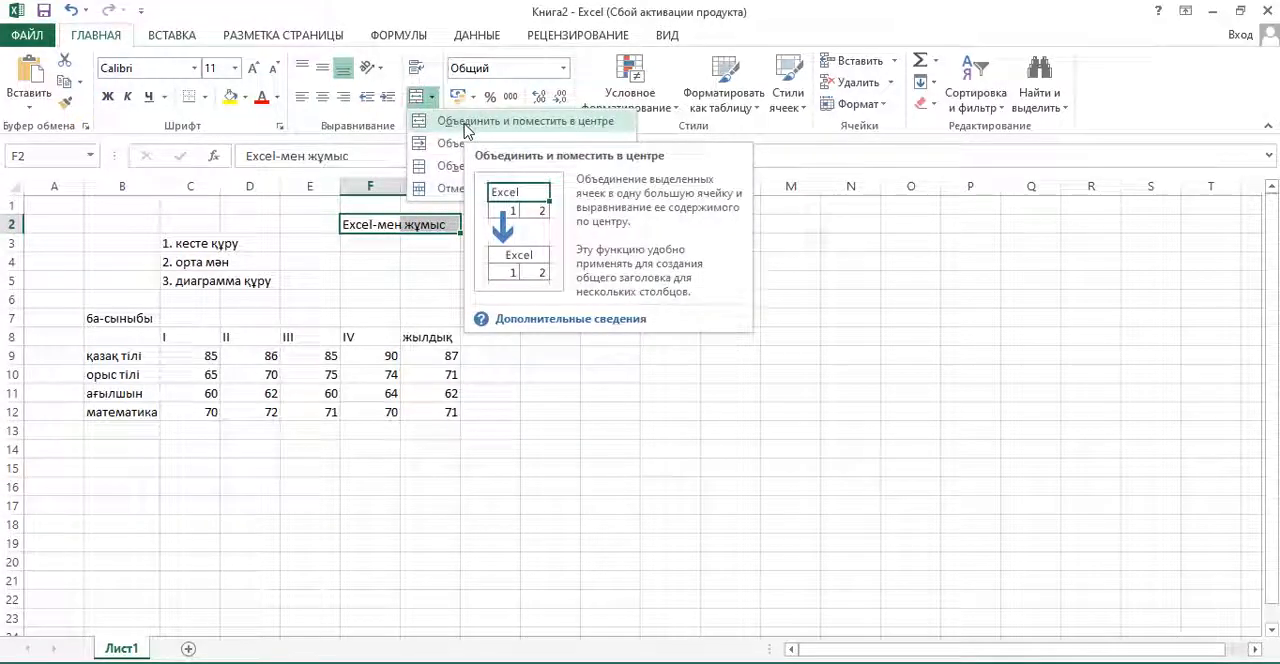
pyautogui.click(464, 121)
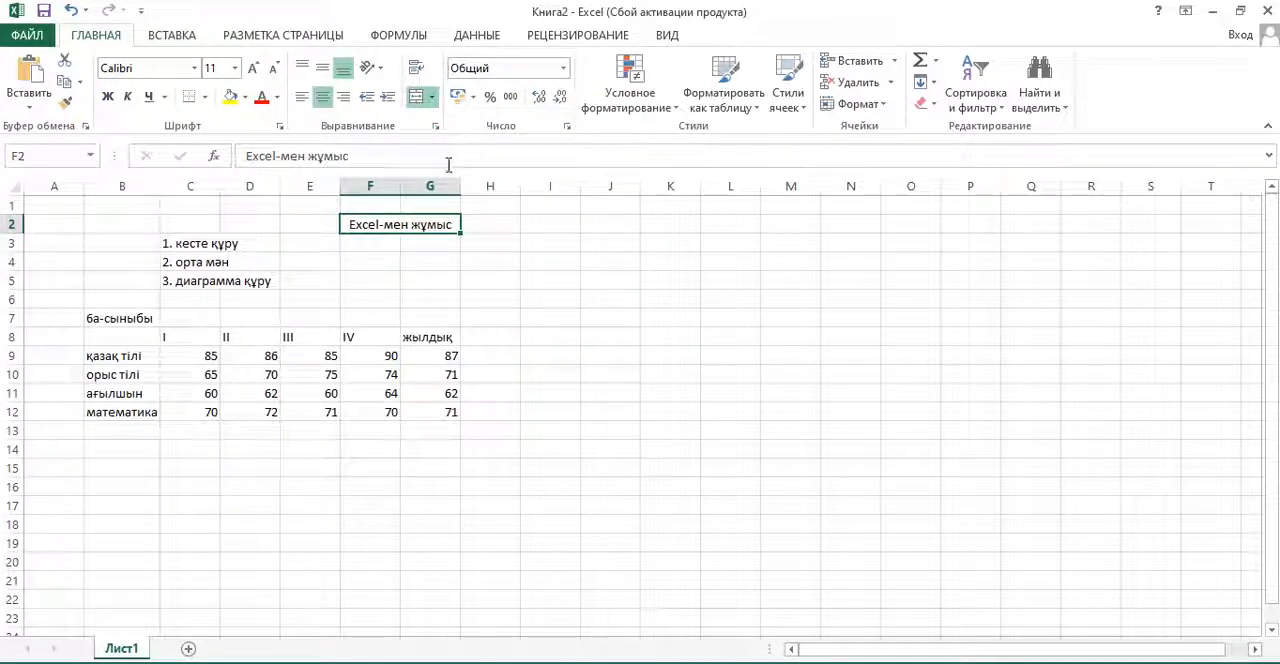
pyautogui.click(388, 296)
pyautogui.click(358, 224)
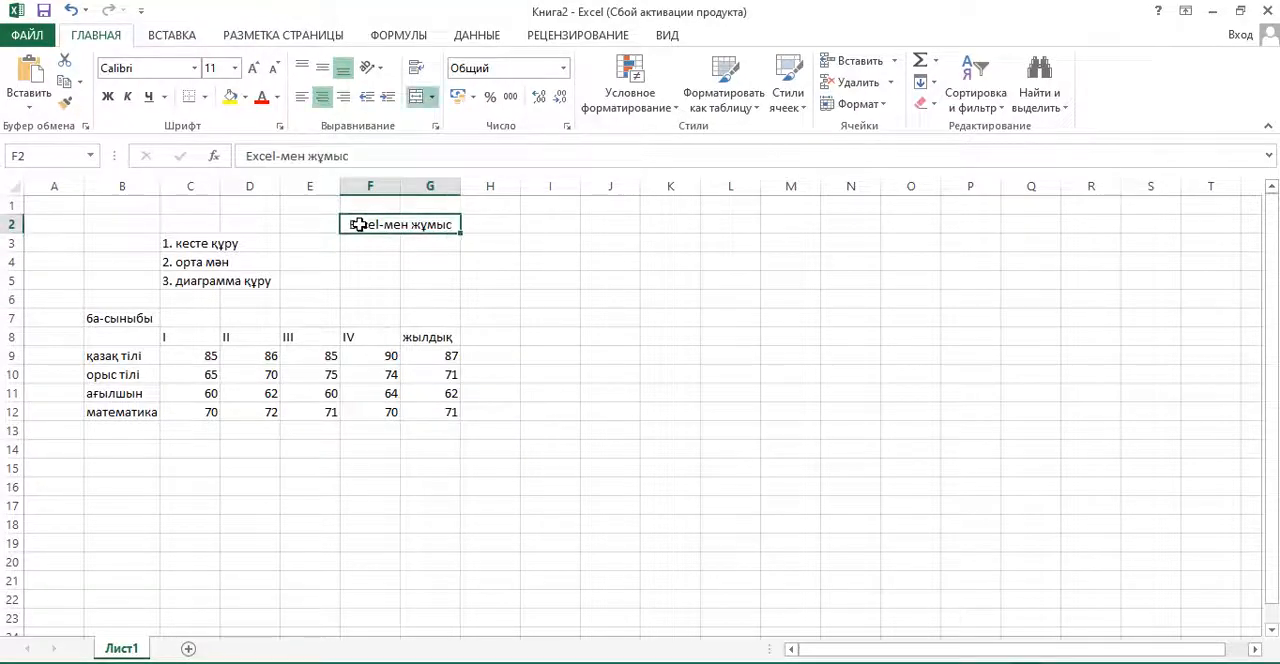
pyautogui.click(387, 284)
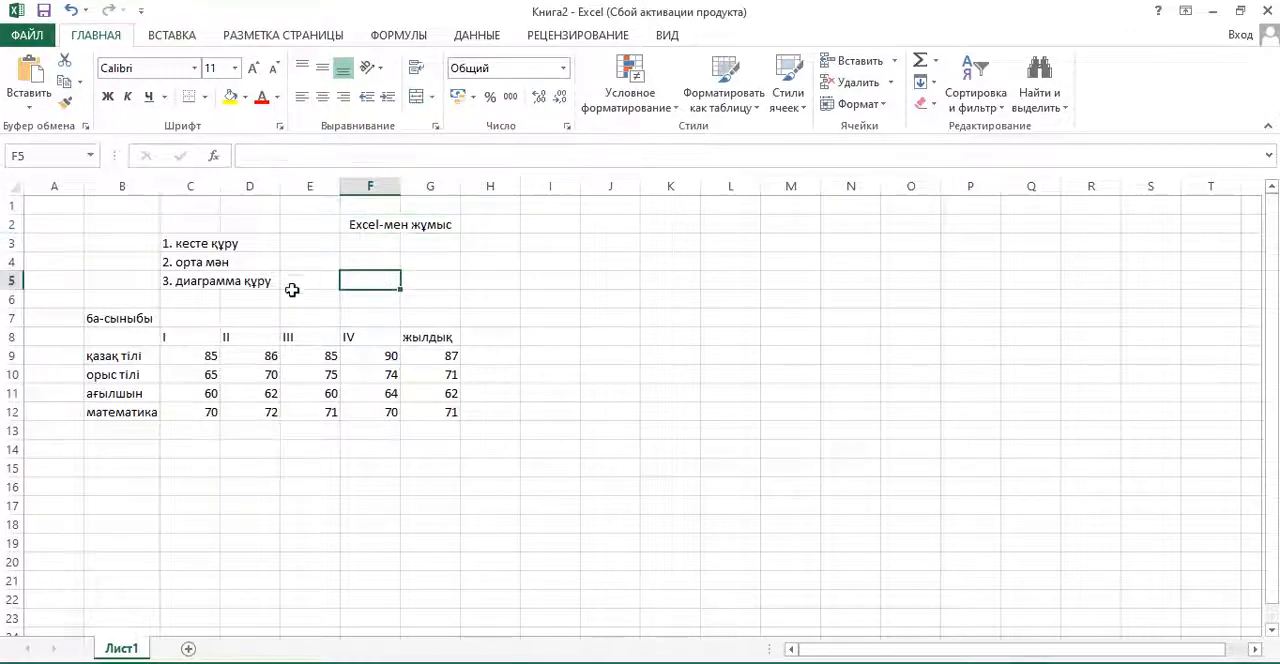
# - Wrap the text "3. диаграмма құру" in C5, then widen column C and reduce row 5's height to fit two lines
pyautogui.click(205, 284)
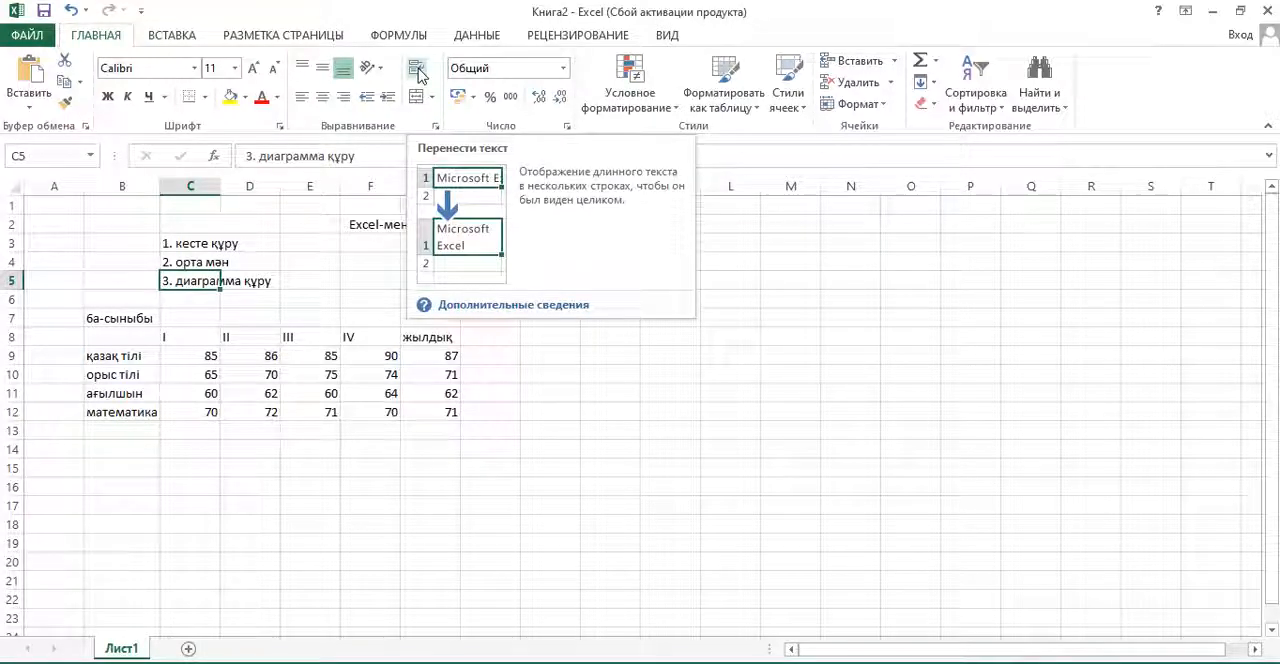
pyautogui.click(416, 70)
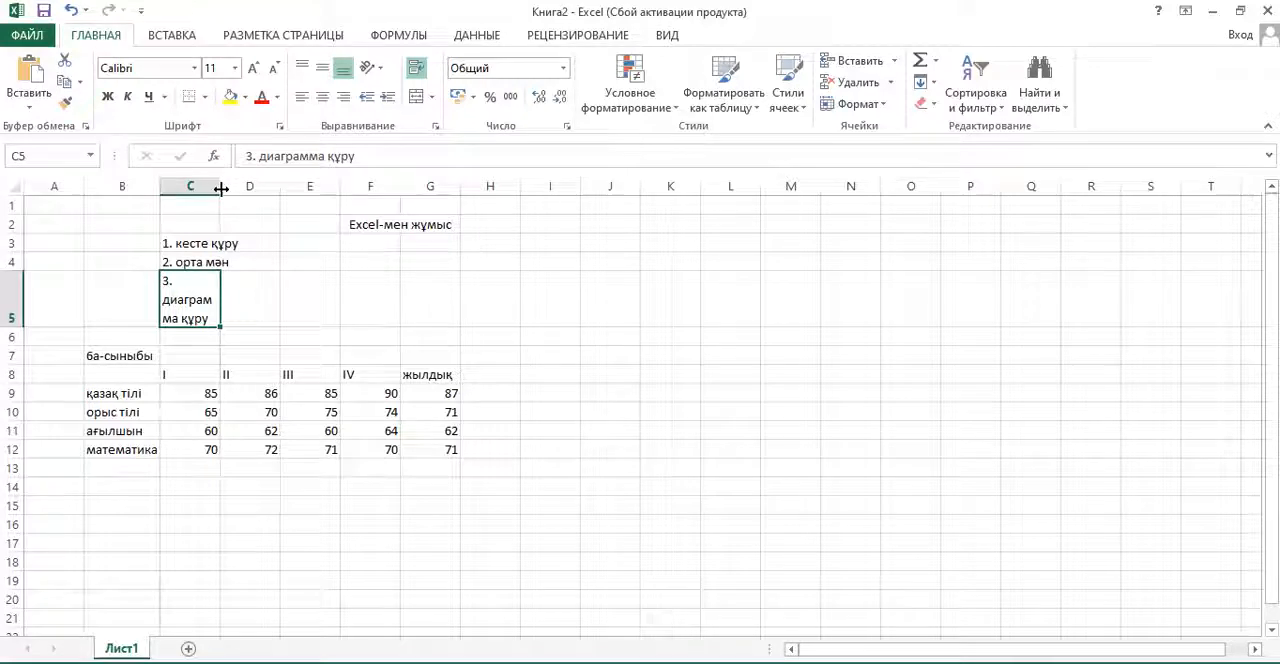
pyautogui.moveTo(220, 187); pyautogui.dragTo(251, 189)
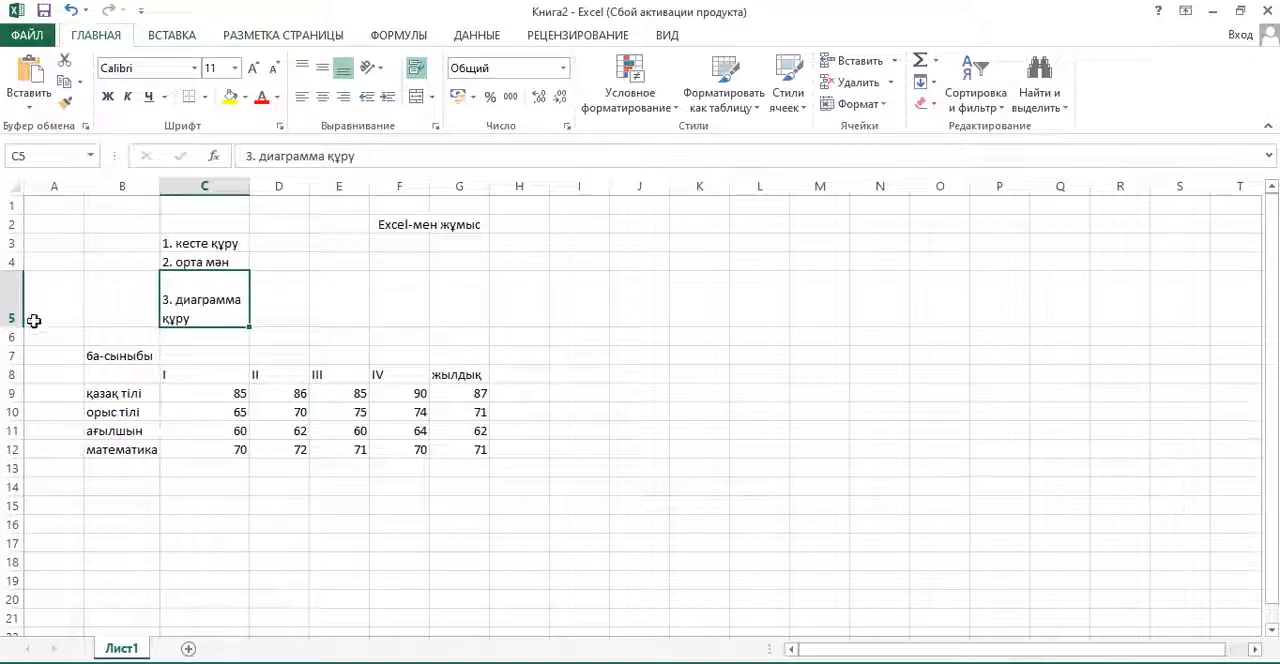
pyautogui.moveTo(12, 327); pyautogui.dragTo(11, 308)
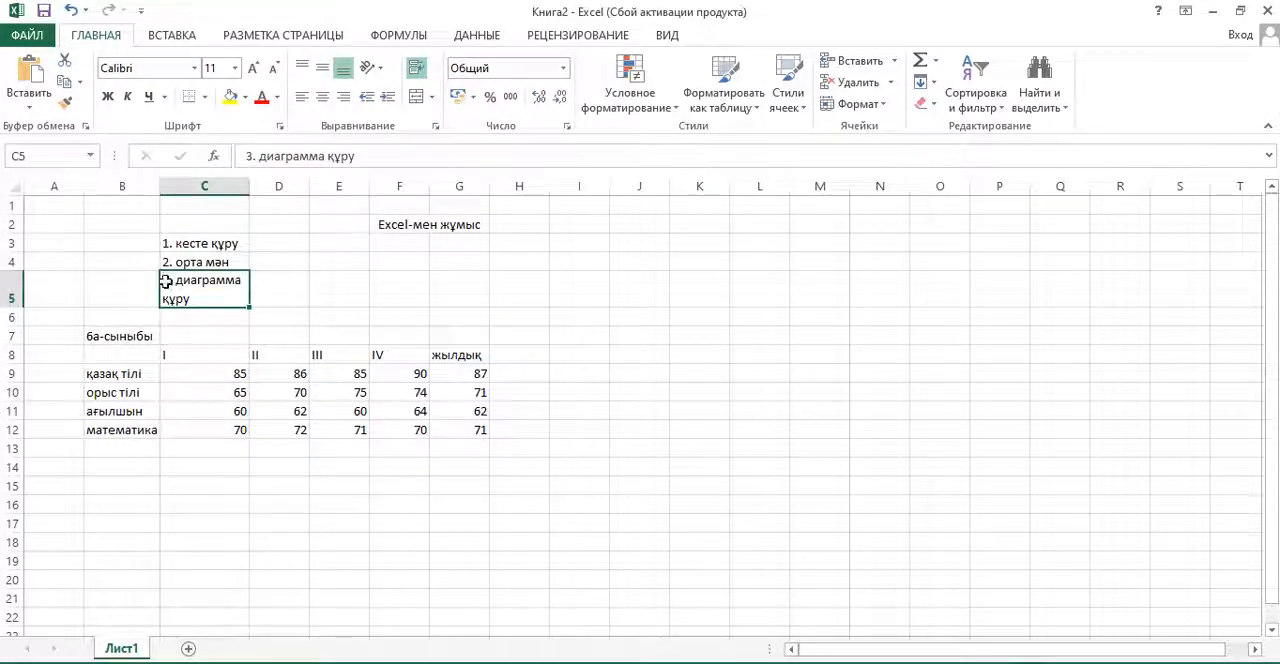
pyautogui.click(505, 444)
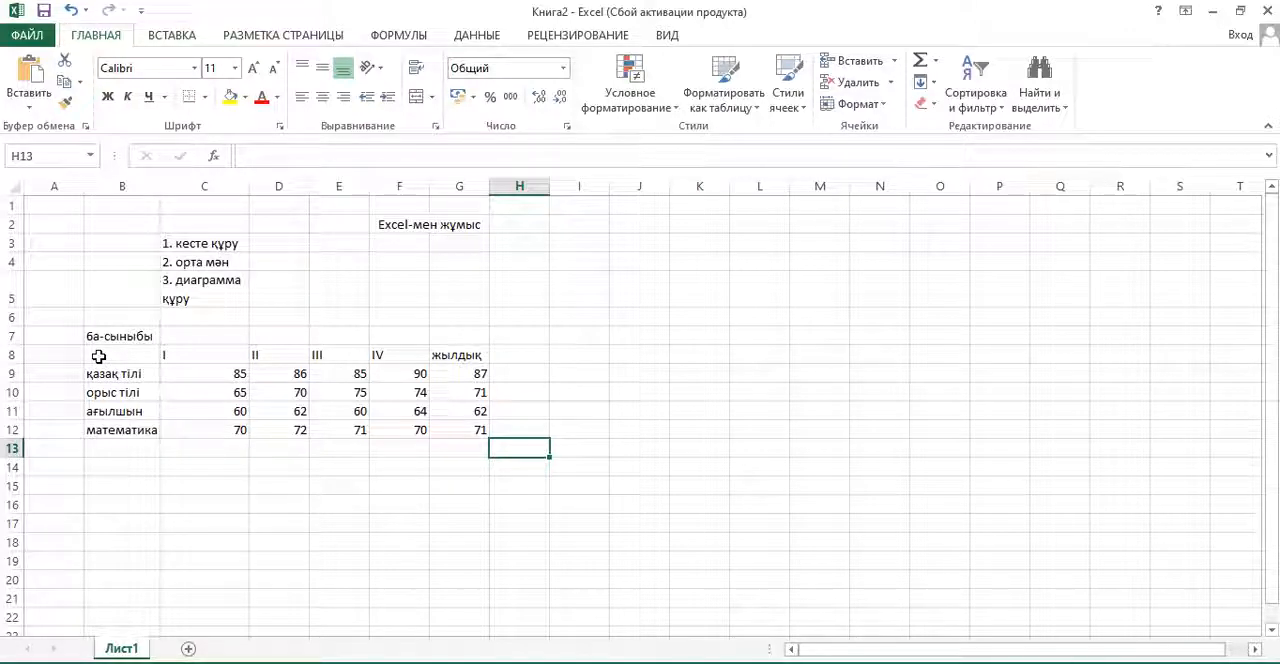
# - Apply all borders to the score table in B8:G12
pyautogui.moveTo(99, 356); pyautogui.dragTo(477, 428)
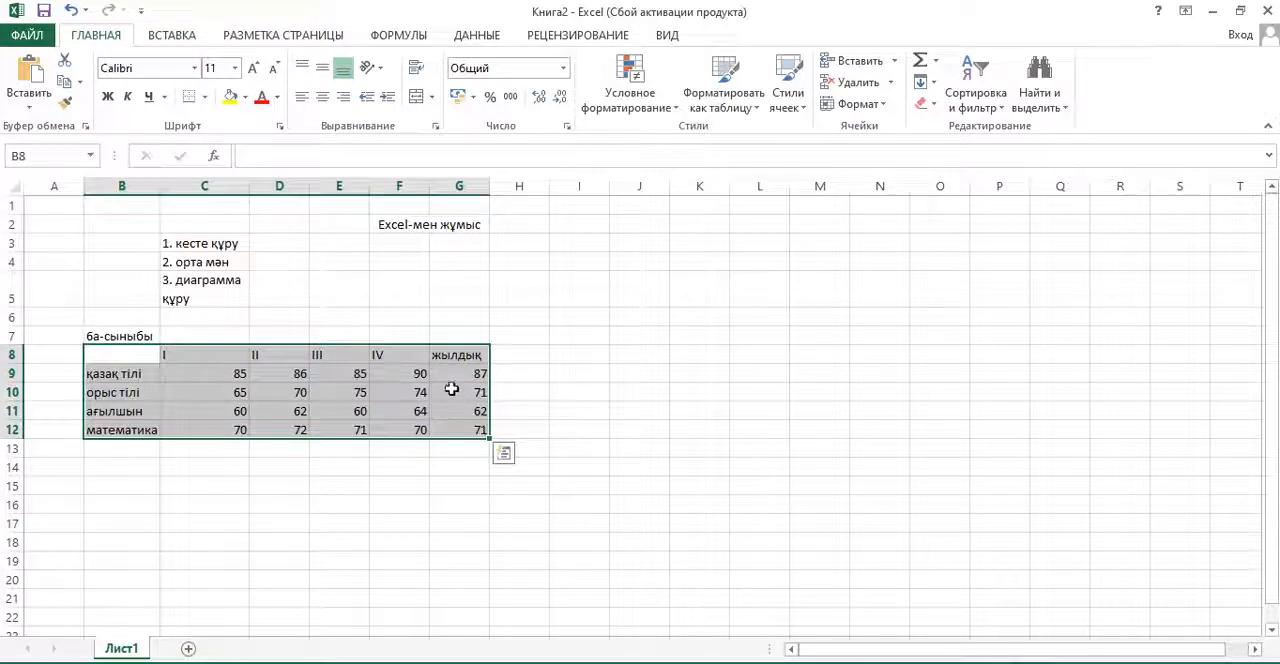
pyautogui.click(204, 97)
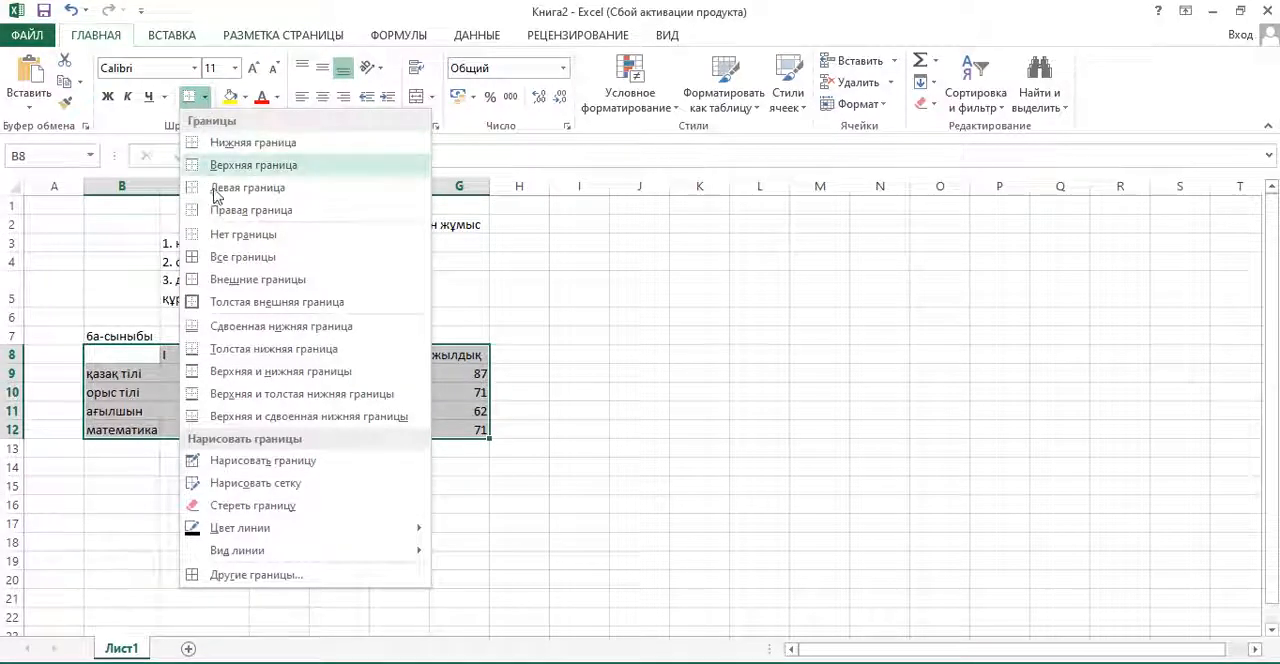
pyautogui.click(290, 264)
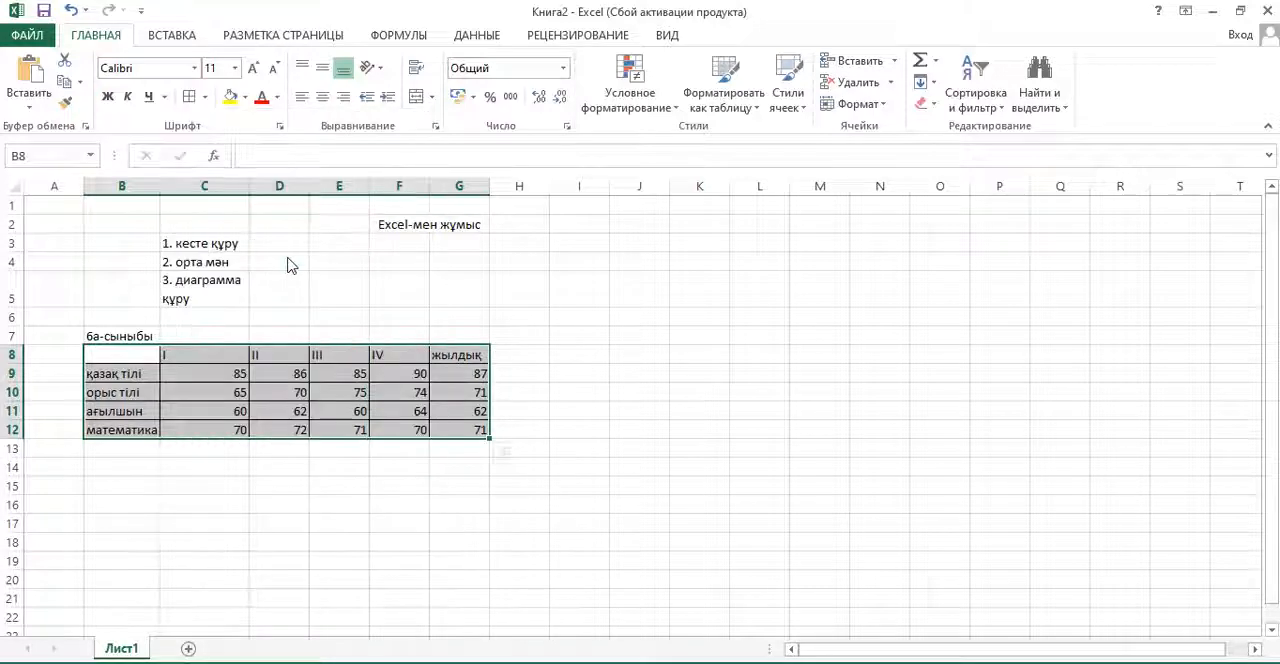
pyautogui.click(314, 466)
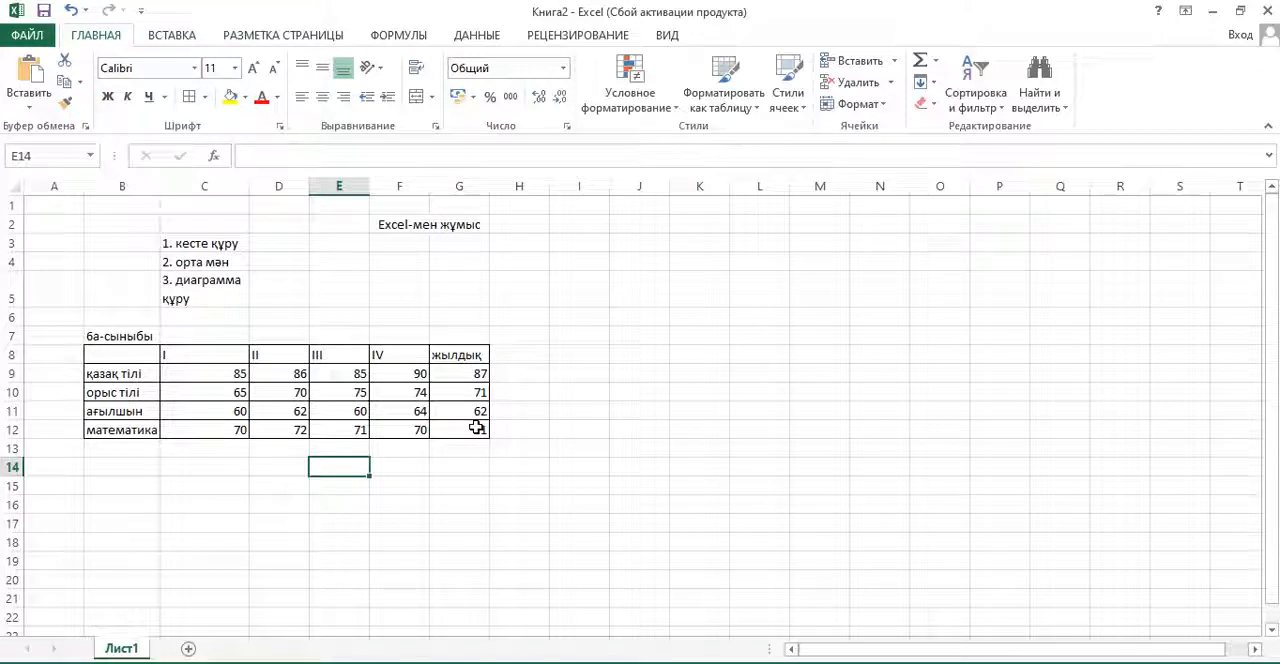
# - Remove all borders from the score table in B8:G12
pyautogui.moveTo(105, 349); pyautogui.dragTo(468, 430)
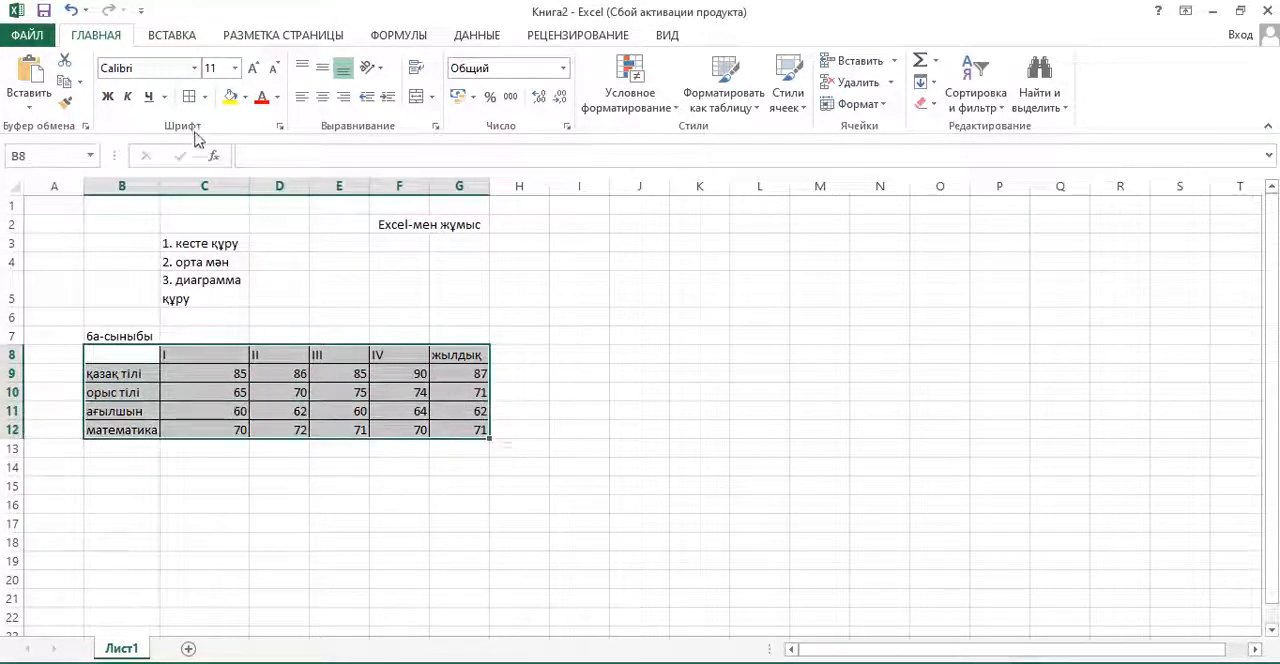
pyautogui.click(204, 97)
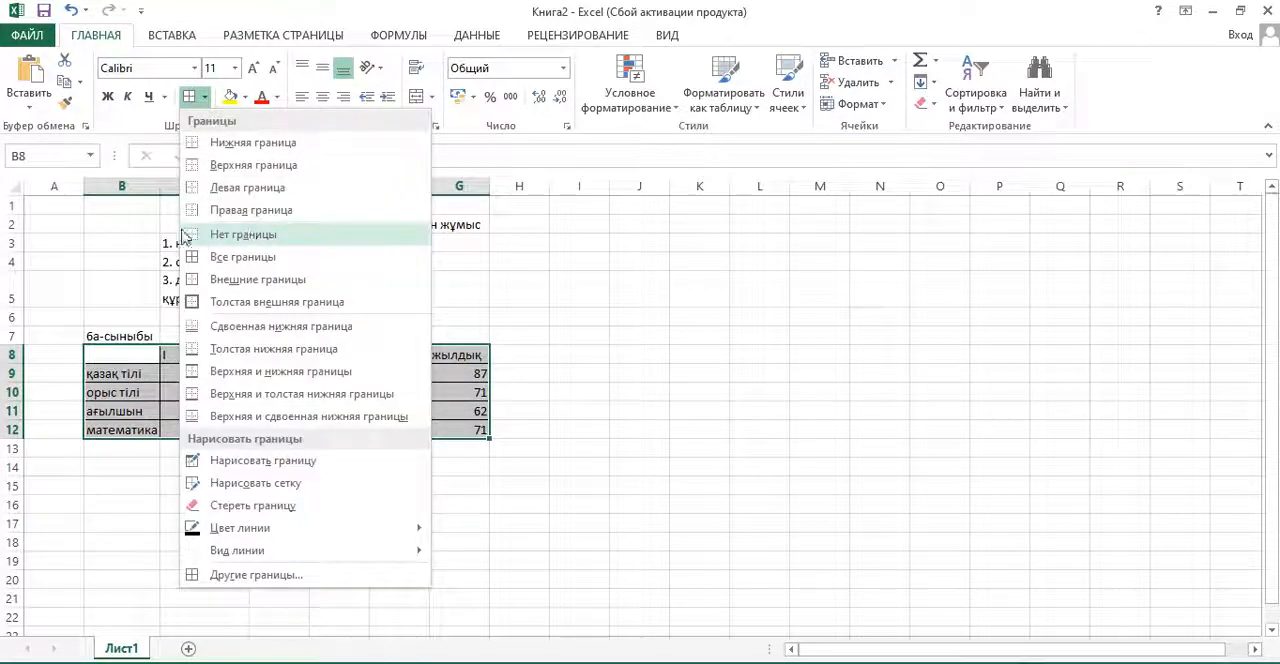
pyautogui.click(265, 237)
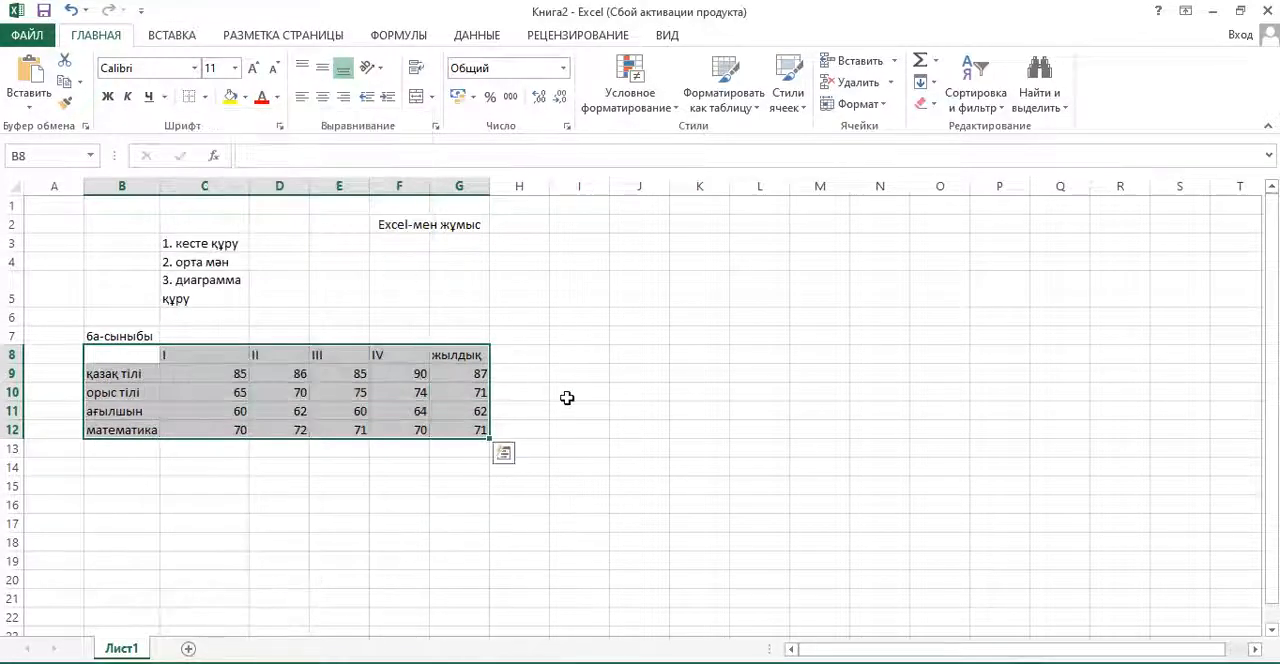
pyautogui.click(571, 397)
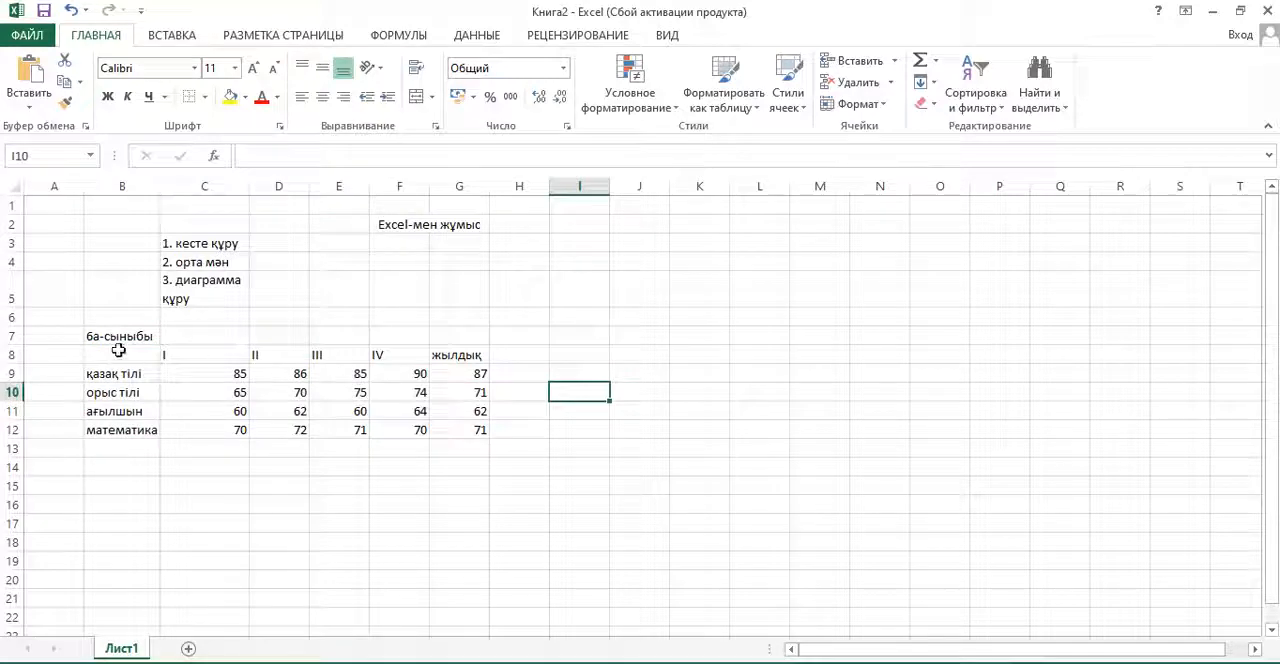
# - Apply only a left border to the range B8:C12
pyautogui.moveTo(117, 352); pyautogui.dragTo(213, 430)
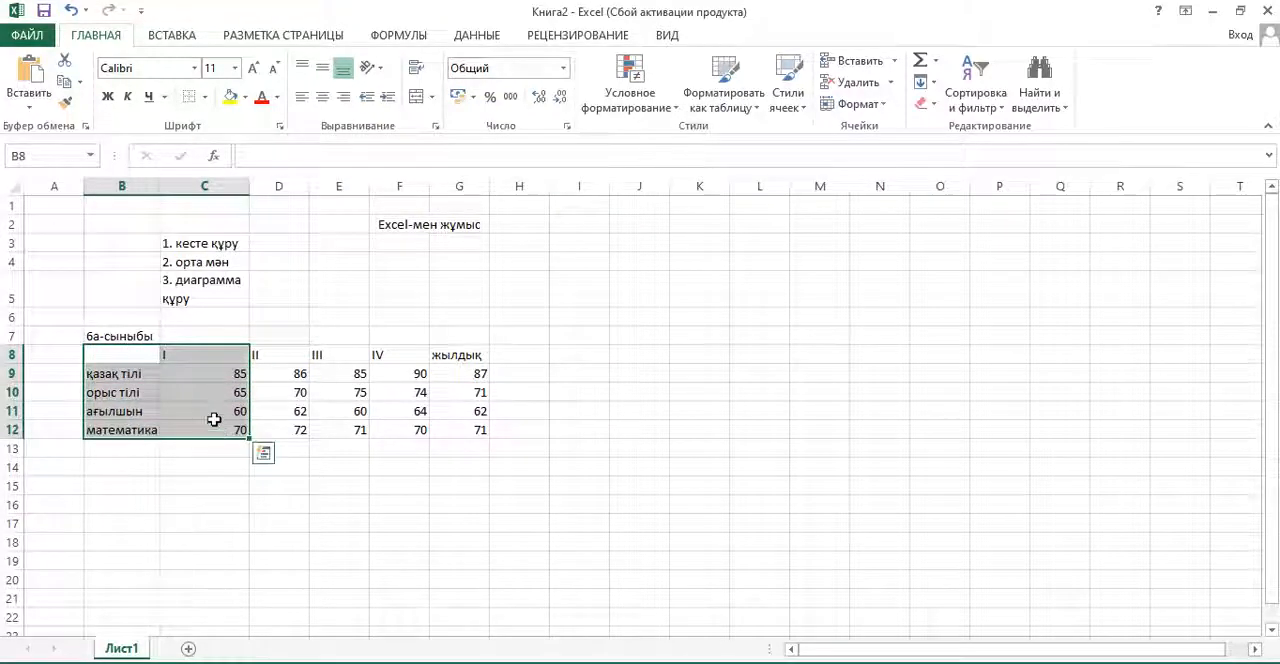
pyautogui.click(204, 98)
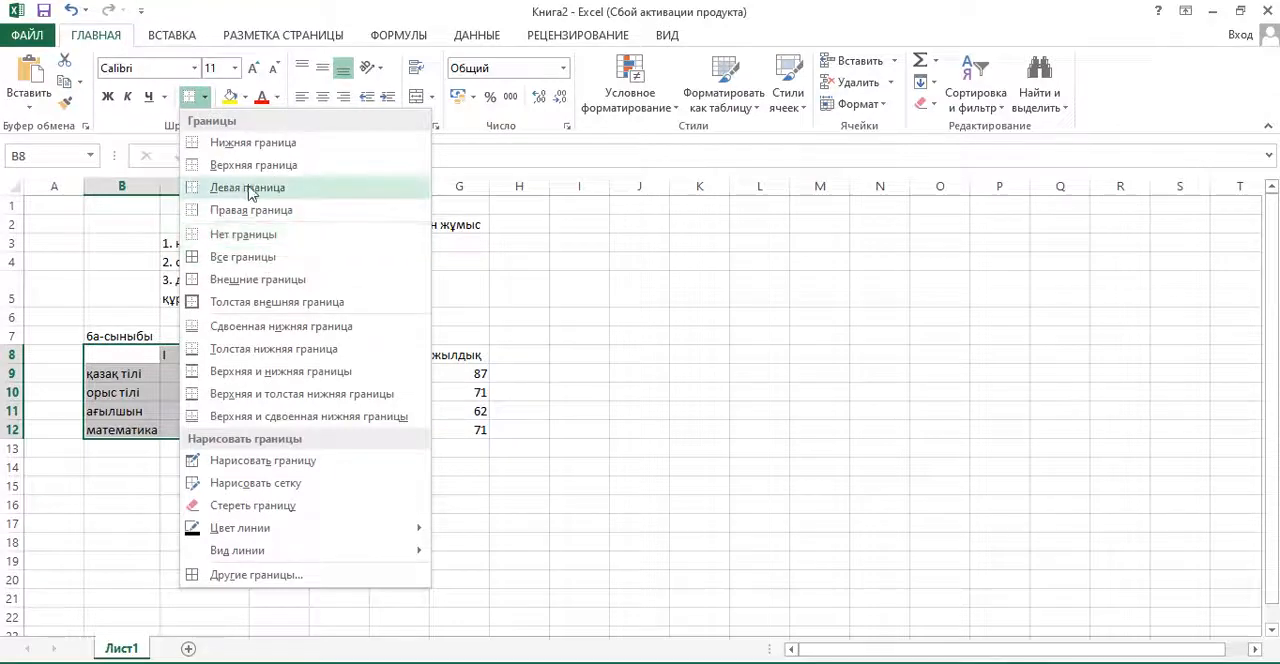
pyautogui.click(250, 190)
pyautogui.click(380, 447)
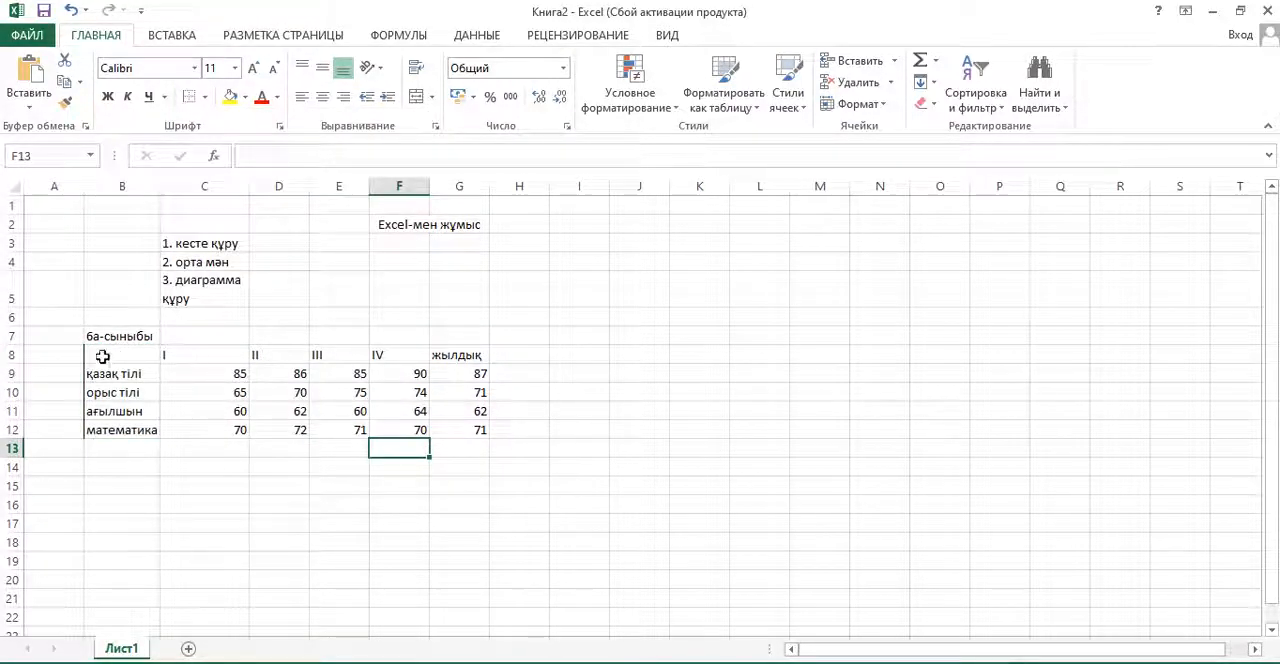
# - Put borders around every cell of the score table B8:G12 again
pyautogui.moveTo(102, 356); pyautogui.dragTo(483, 426)
pyautogui.click(204, 96)
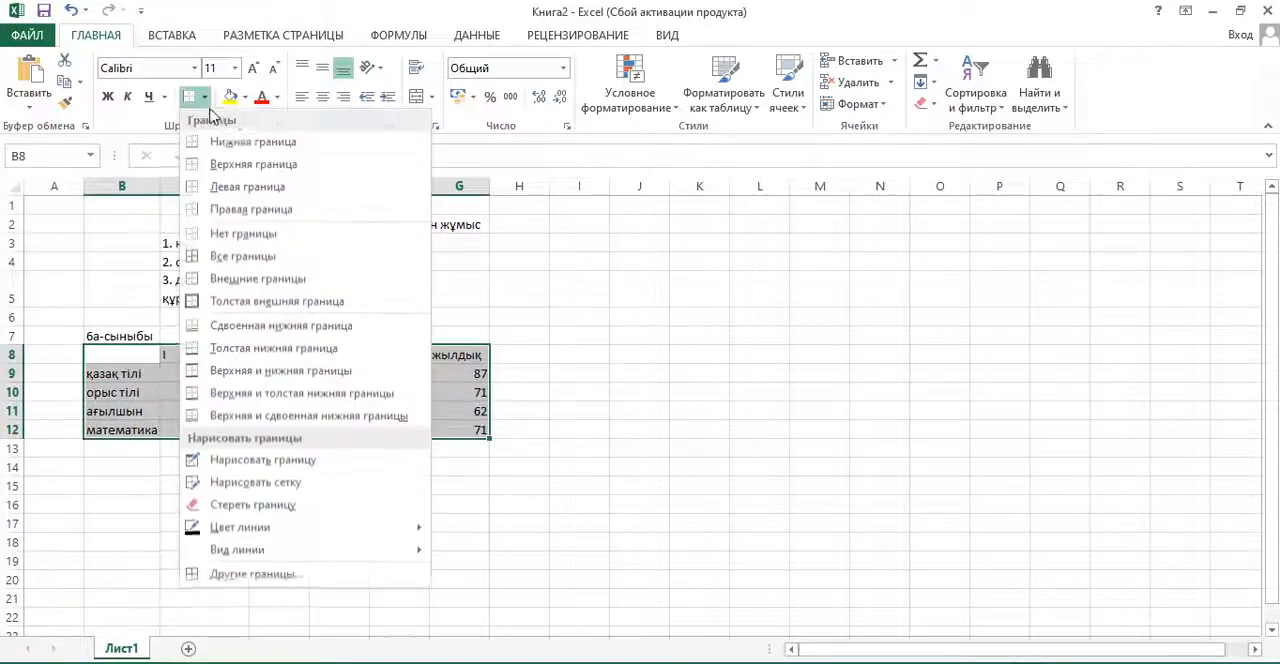
pyautogui.click(243, 257)
pyautogui.click(557, 379)
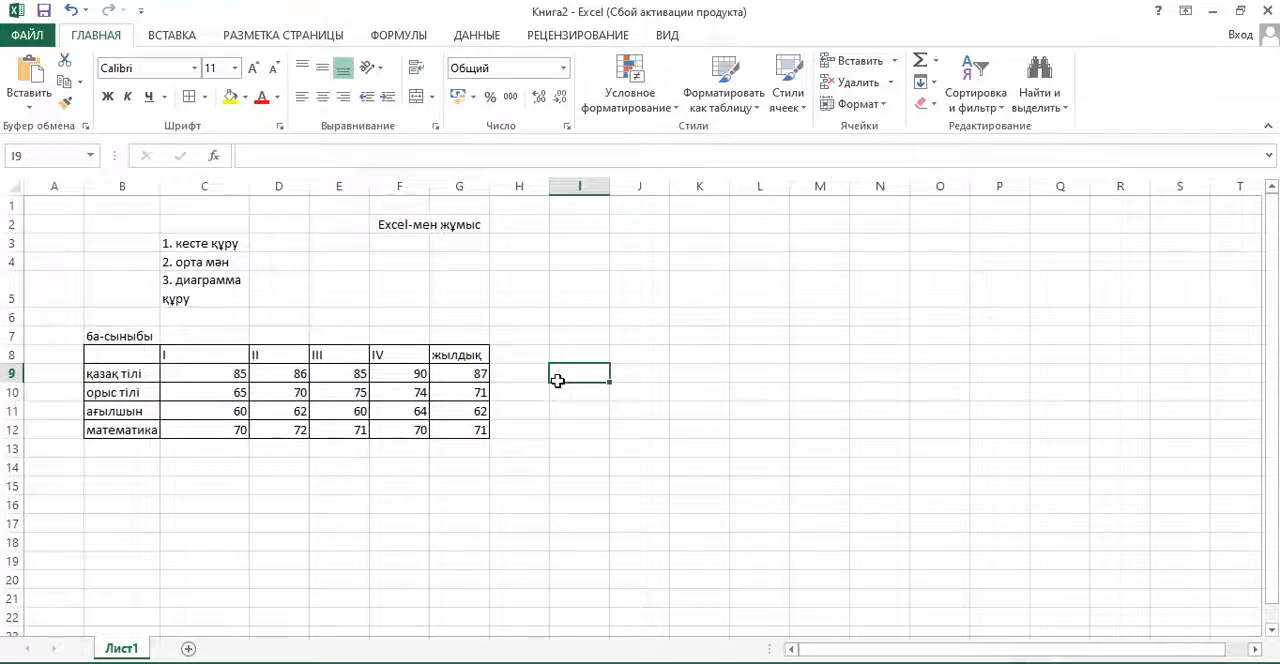
pyautogui.click(243, 243)
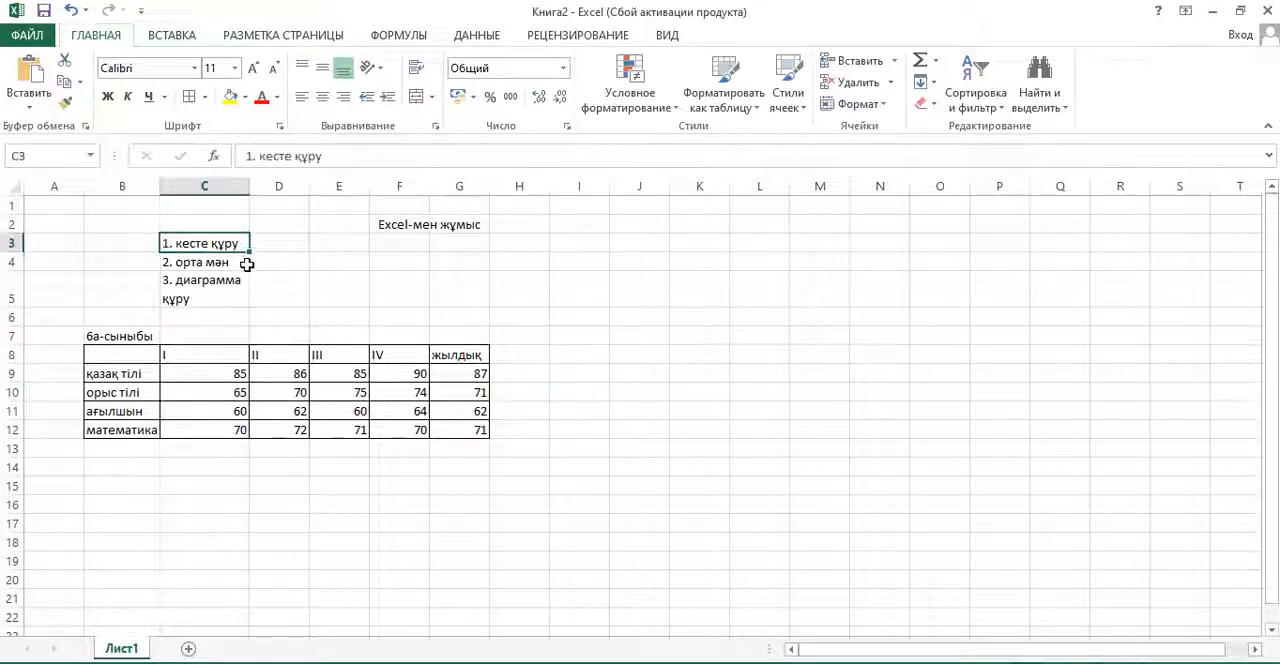
pyautogui.click(241, 264)
pyautogui.click(226, 295)
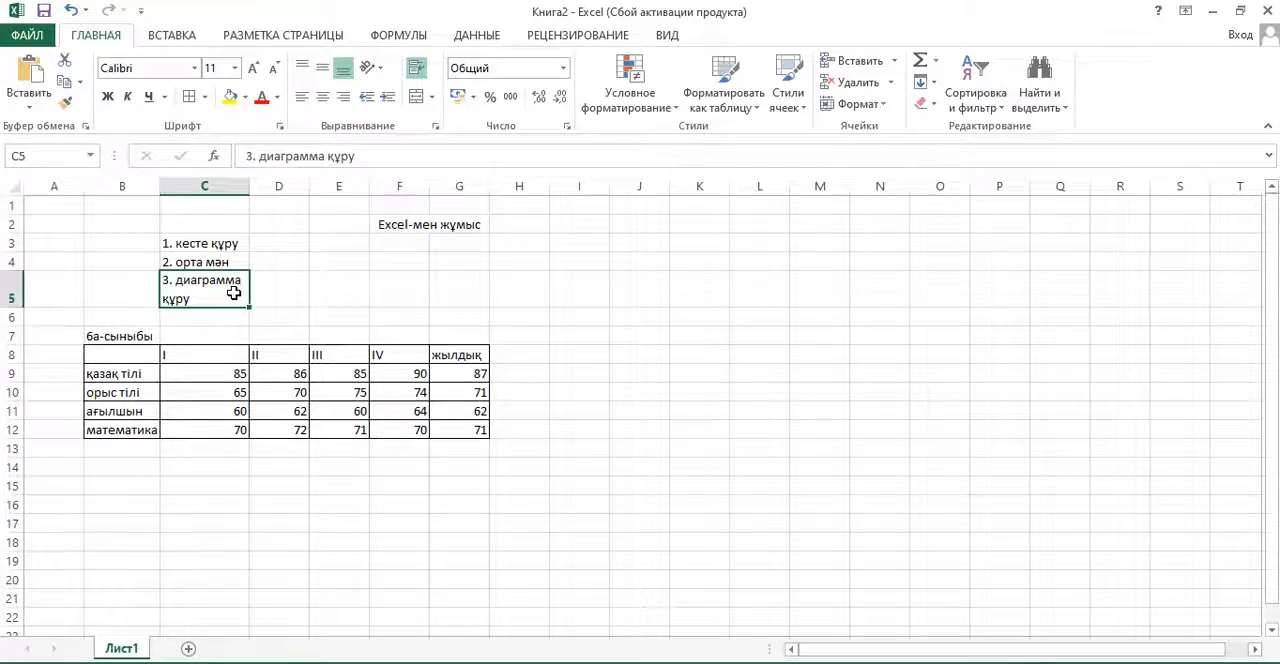
pyautogui.click(283, 483)
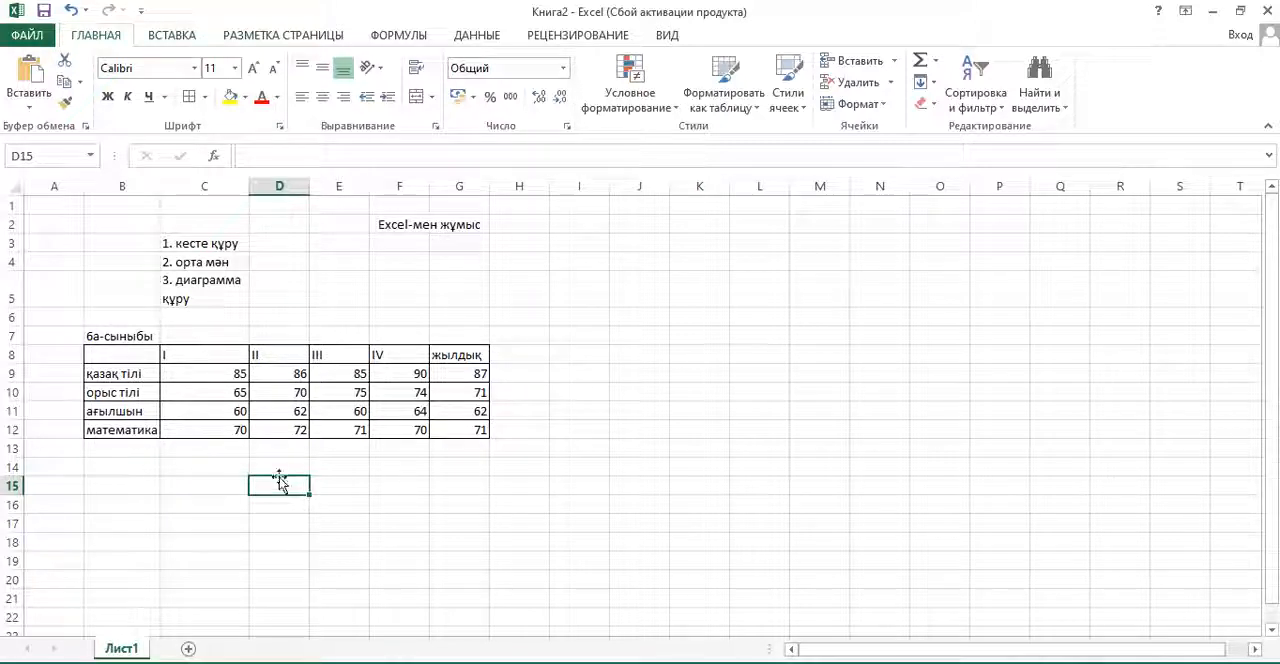
# - Insert a 3-D clustered column chart from the score table B8:G12 and place it beside the table
pyautogui.moveTo(127, 349); pyautogui.dragTo(468, 440)
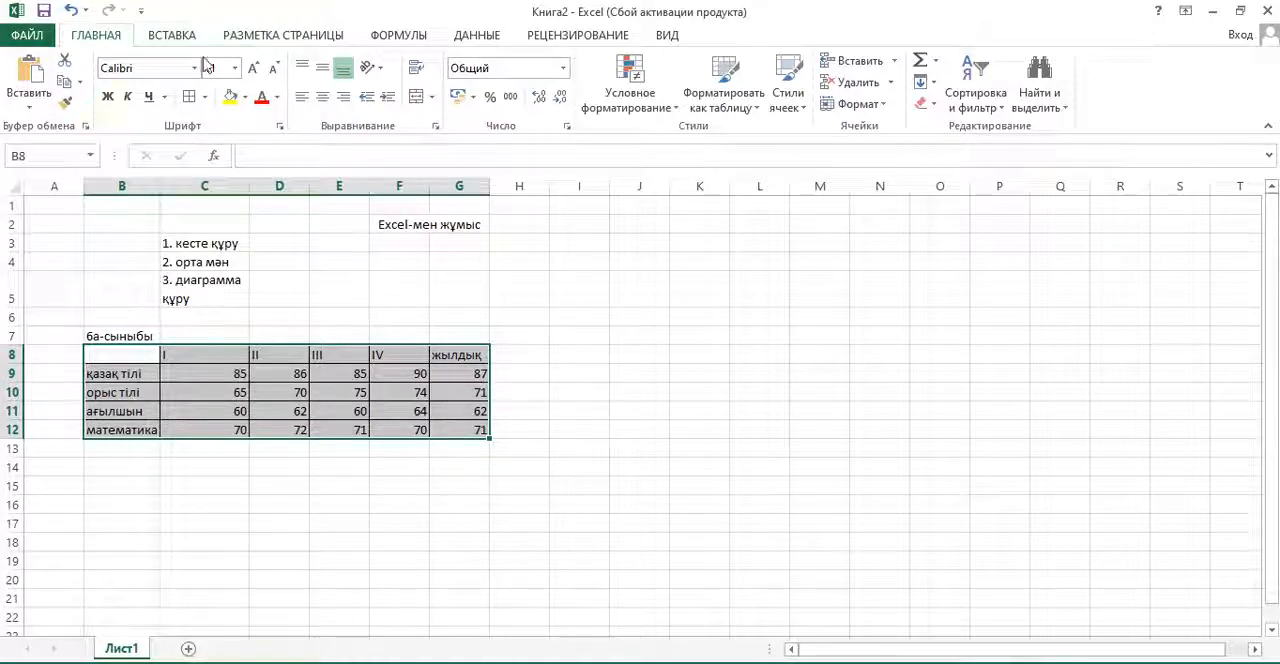
pyautogui.click(180, 38)
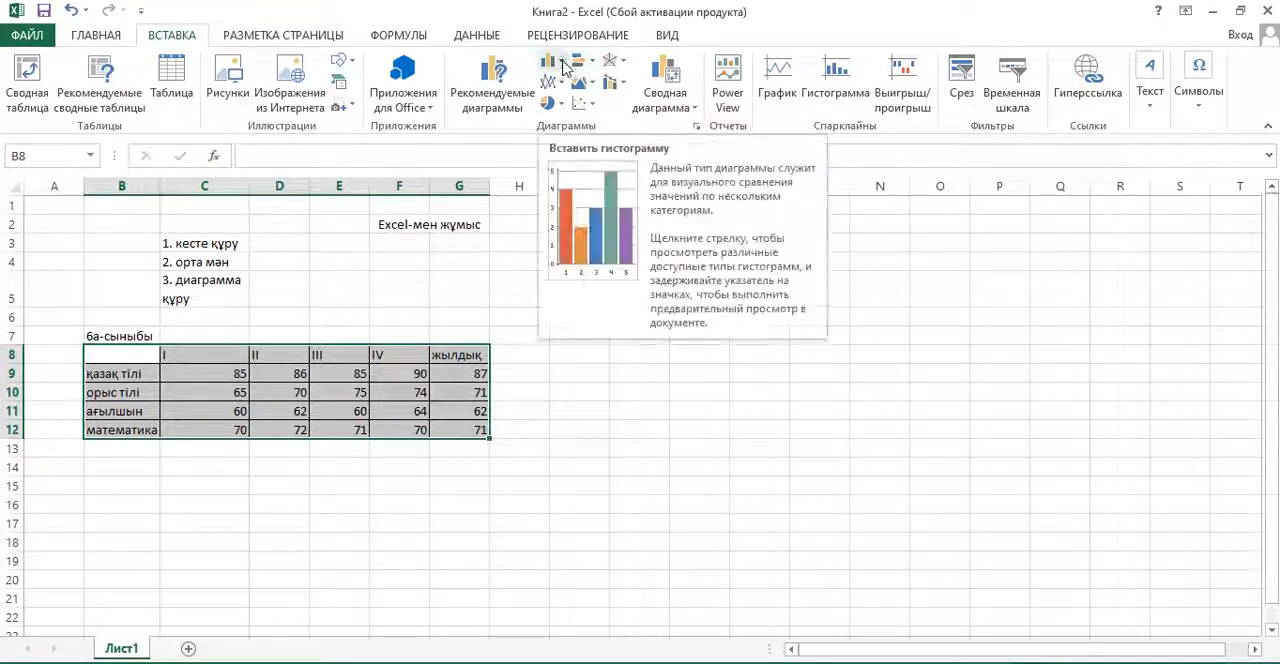
pyautogui.click(563, 104)
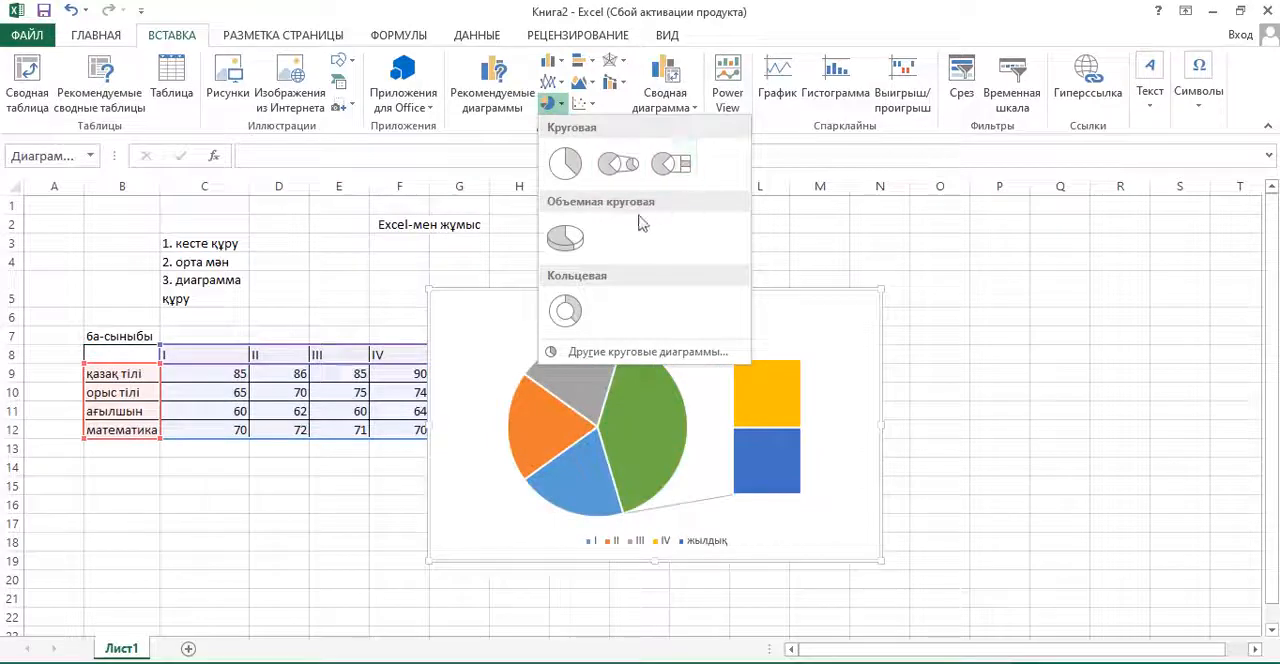
pyautogui.click(555, 83)
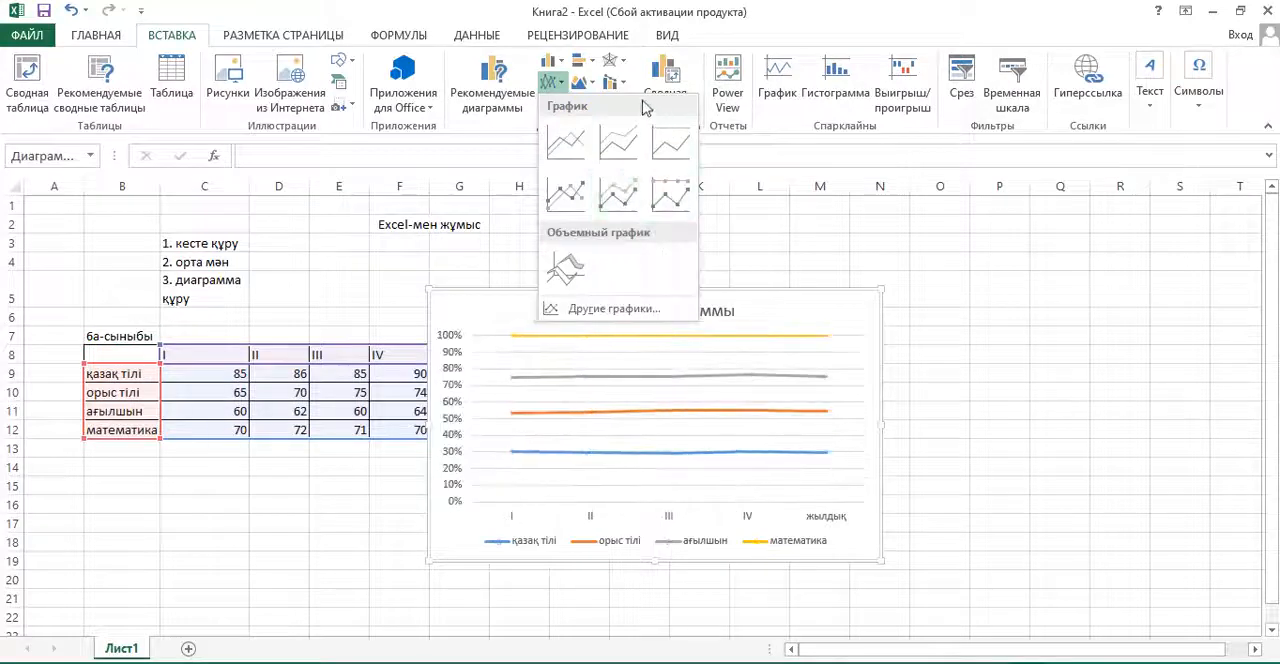
pyautogui.click(551, 60)
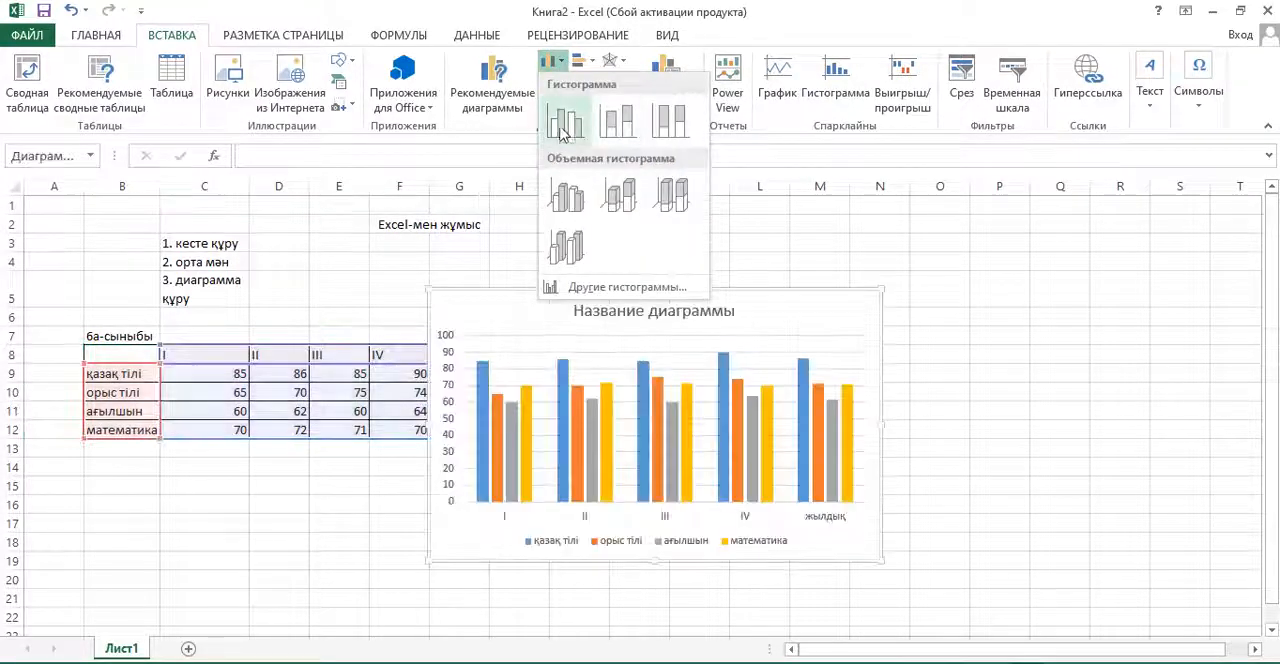
pyautogui.click(572, 203)
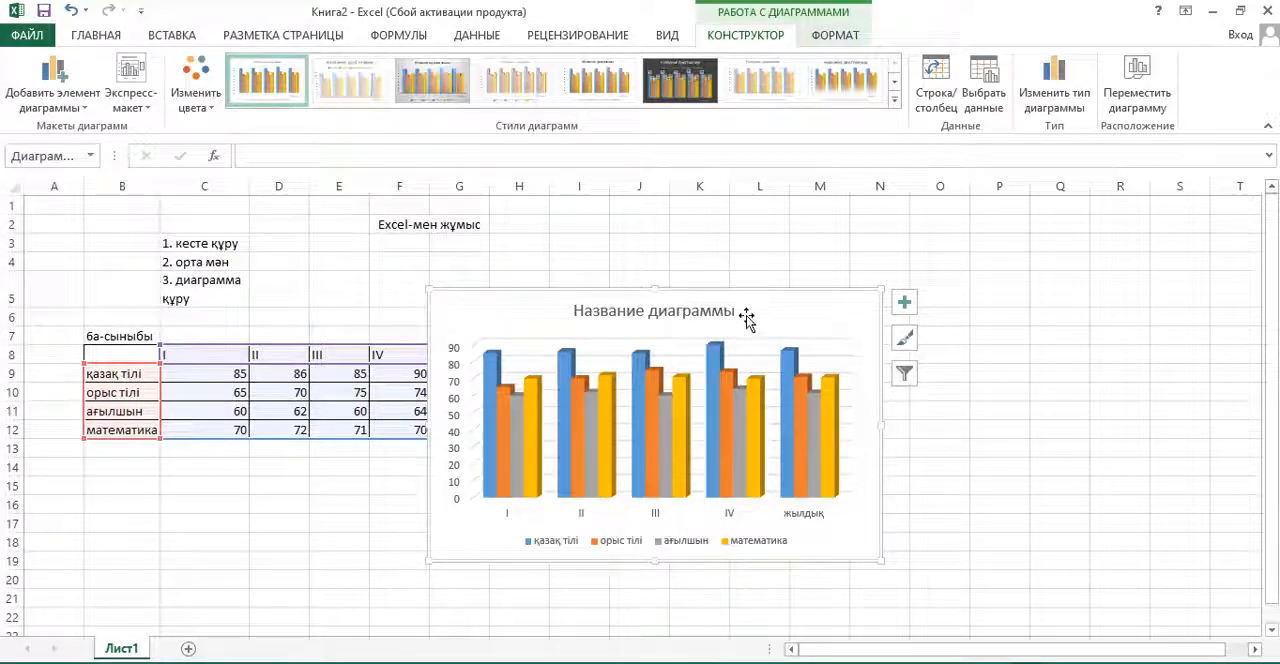
pyautogui.moveTo(746, 317)
pyautogui.mouseDown()
pyautogui.moveTo(829, 277)
pyautogui.moveTo(833, 243)
pyautogui.moveTo(820, 237)
pyautogui.mouseUp()
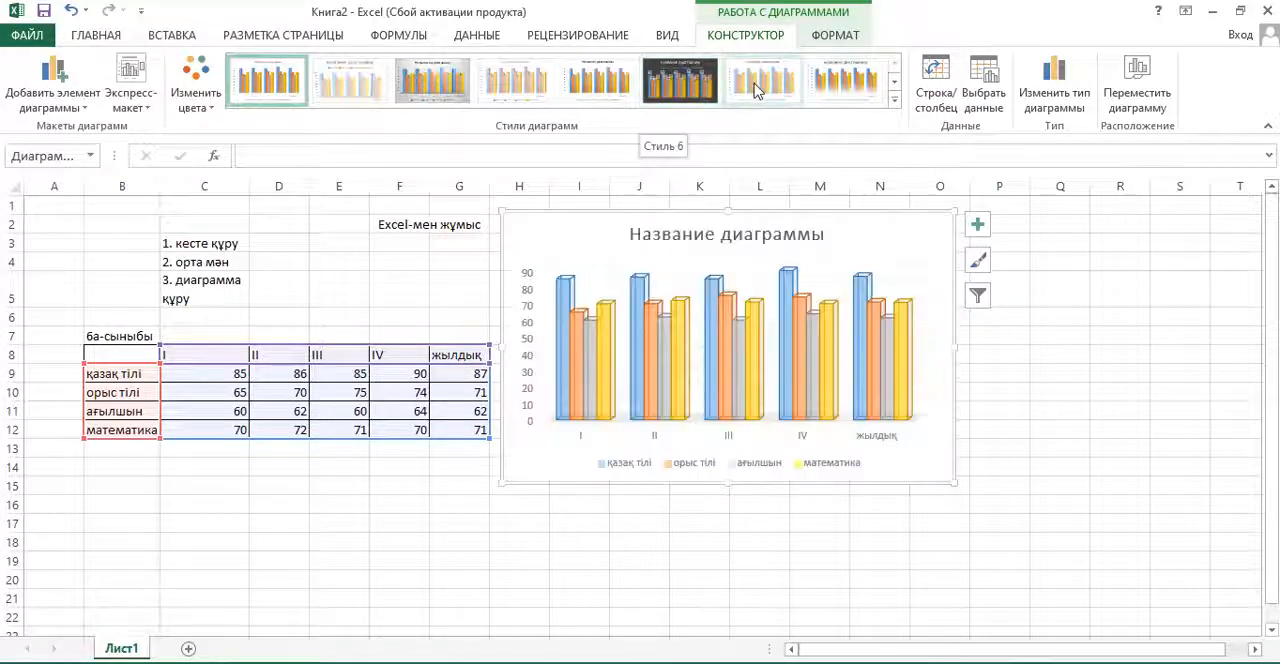
# - Apply the dark-background chart style with data labels to the column chart and shift the chart slightly
pyautogui.click(895, 101)
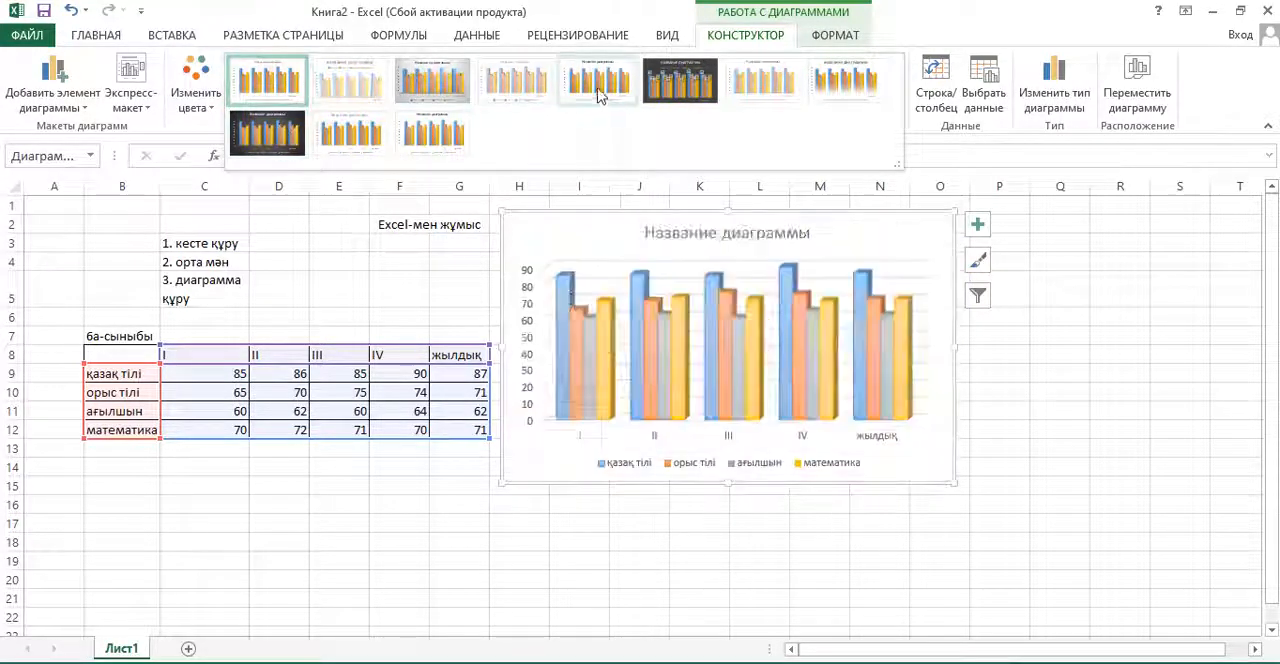
pyautogui.click(677, 88)
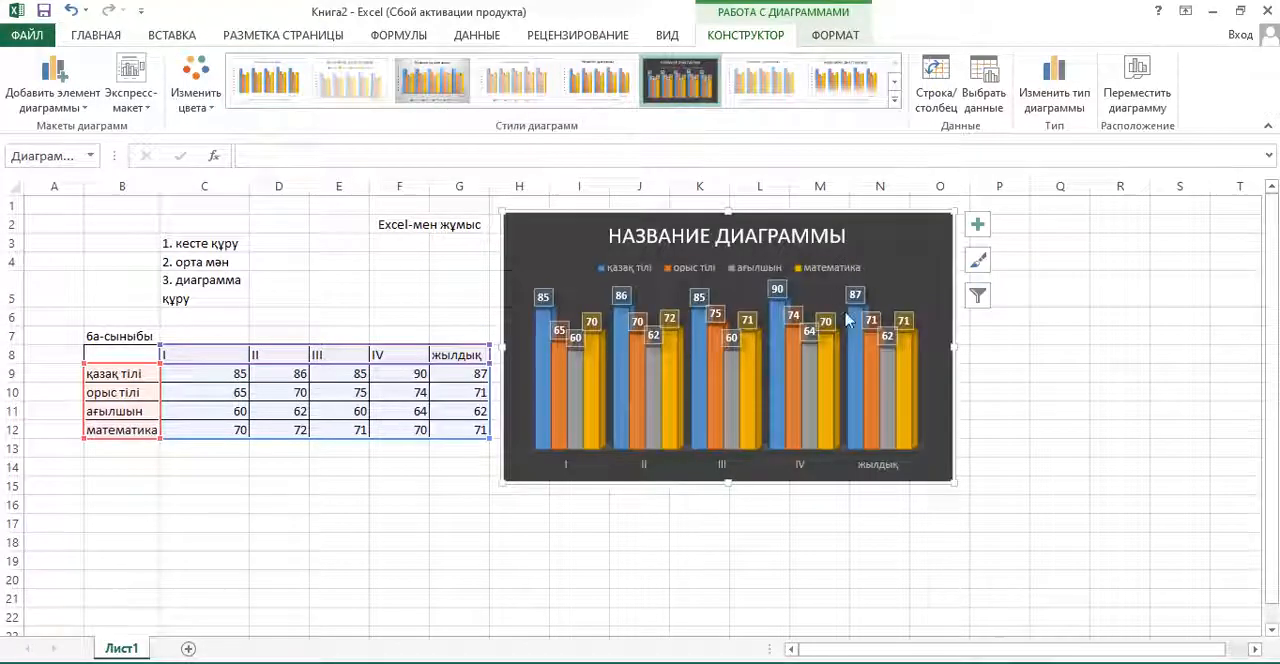
pyautogui.moveTo(895, 279); pyautogui.dragTo(903, 283)
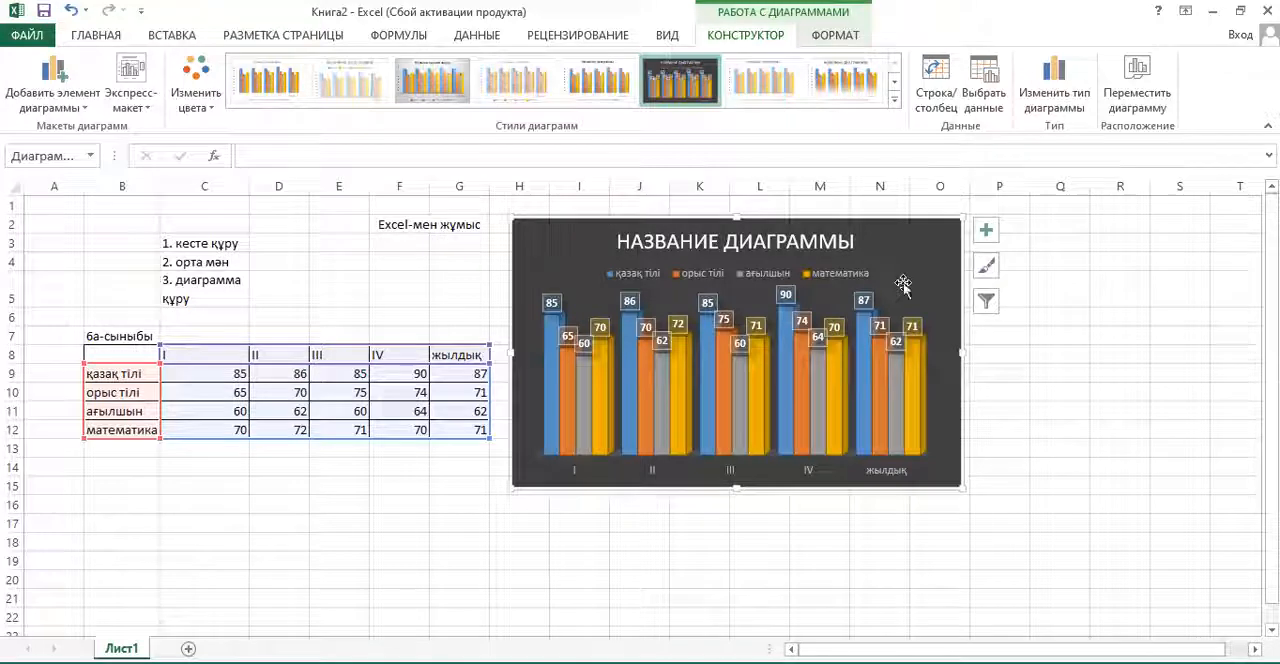
# - Change the chart to Style 8, the white style with fading columns, and shift it slightly farther from the table
pyautogui.click(895, 104)
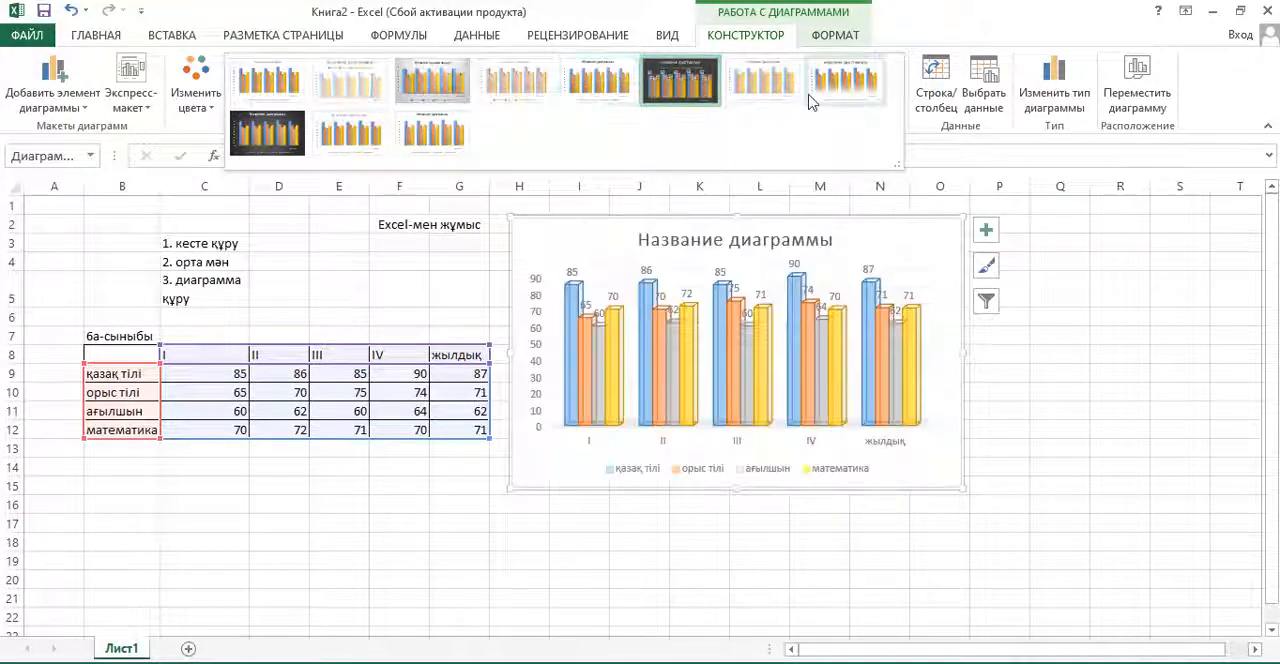
pyautogui.click(848, 95)
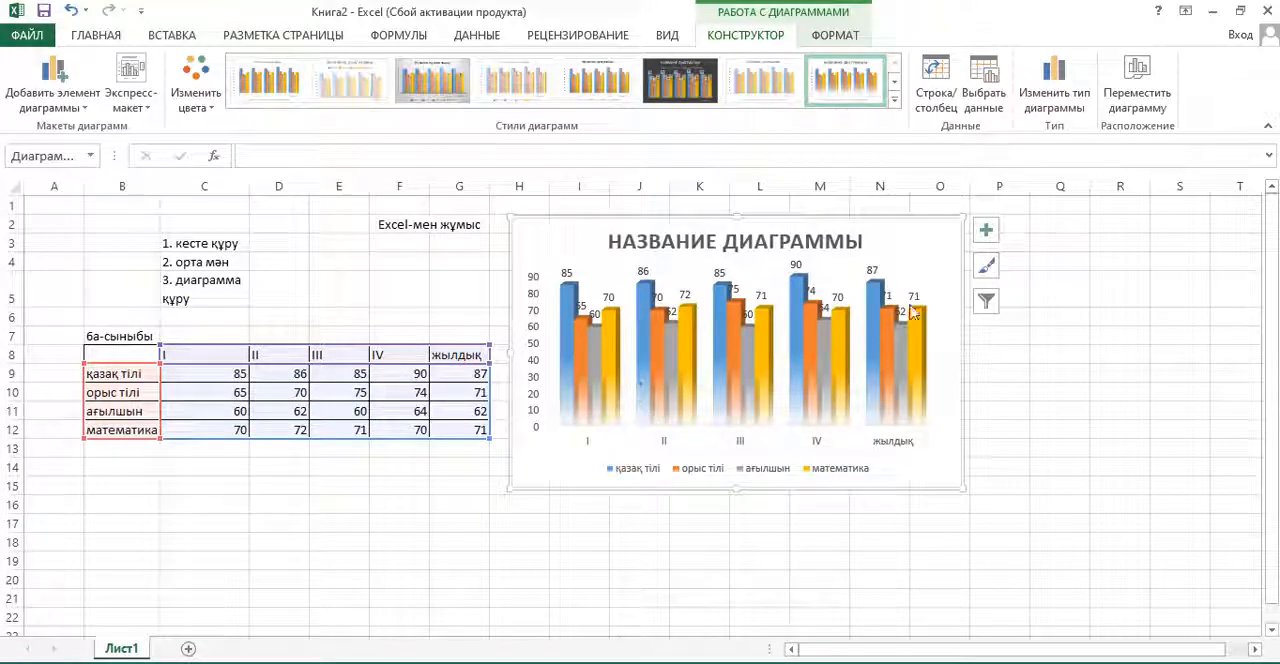
pyautogui.moveTo(903, 249); pyautogui.dragTo(927, 253)
# - Replace the chart's placeholder title with "6А-СЫНЫБЫ"
pyautogui.click(873, 250)
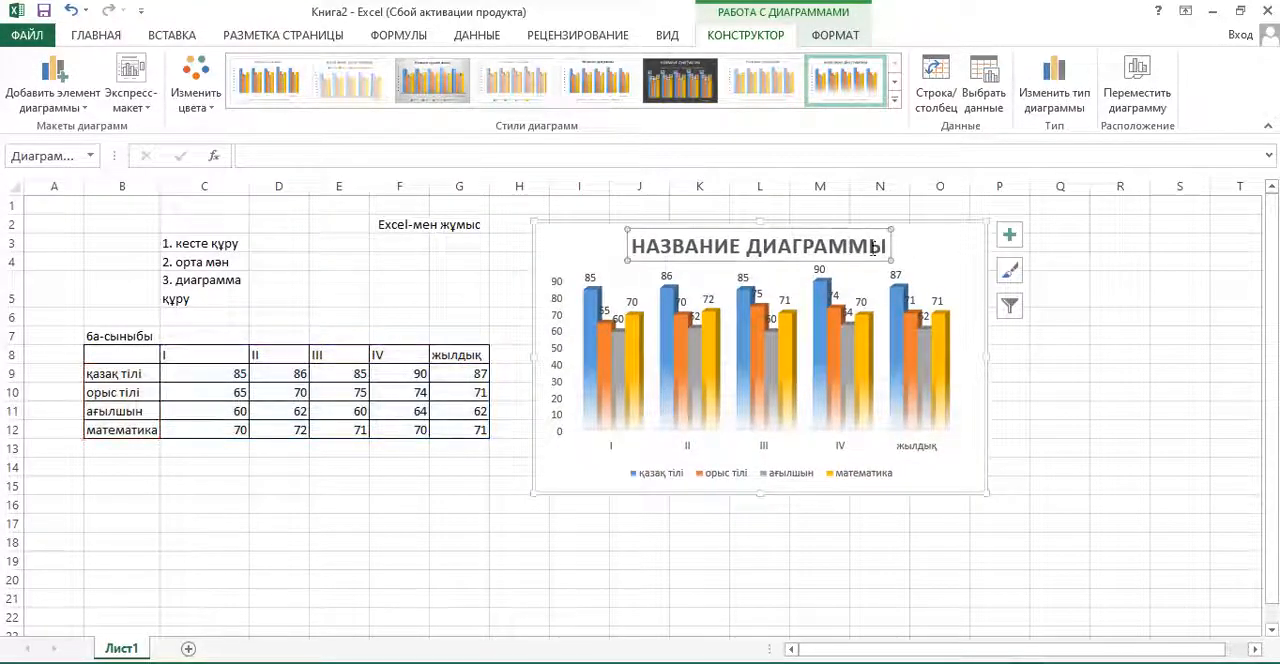
pyautogui.click(676, 245)
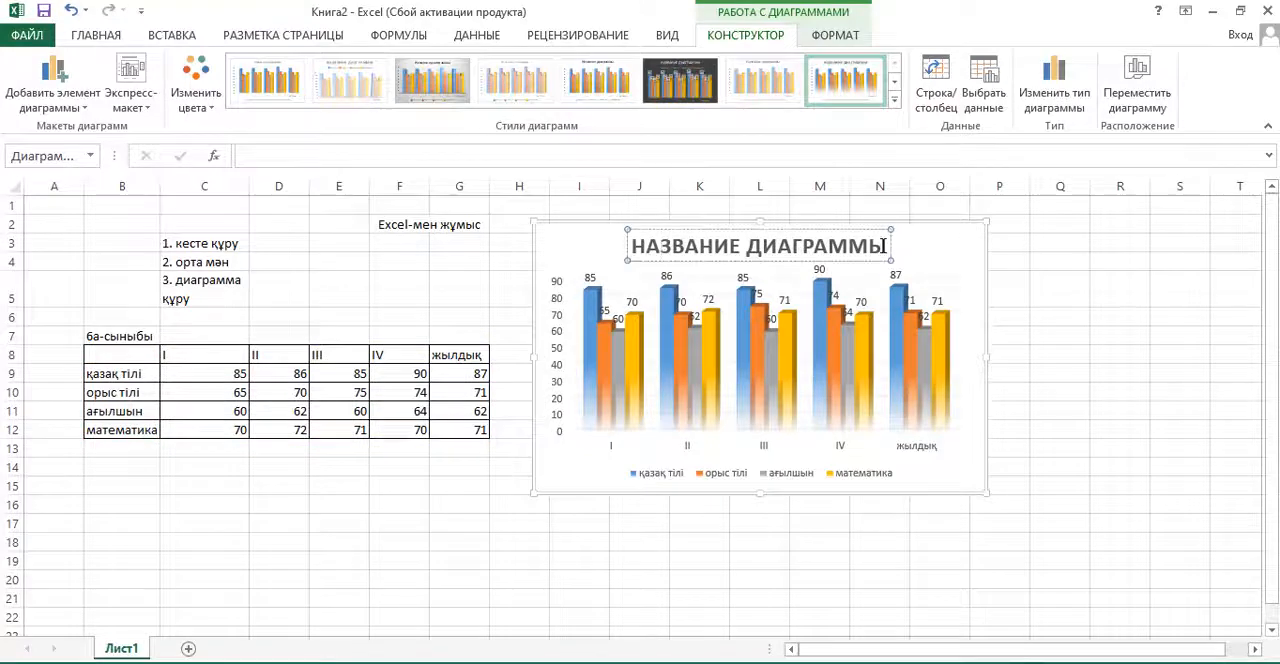
pyautogui.moveTo(884, 245); pyautogui.dragTo(632, 247)
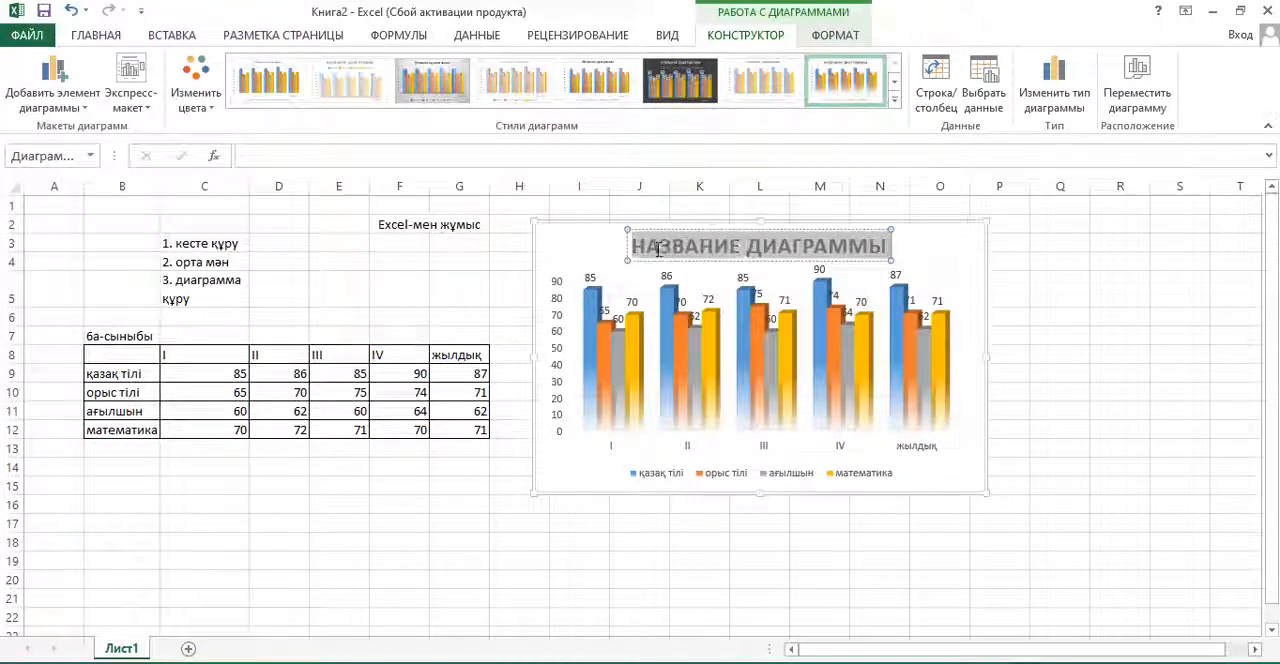
pyautogui.write('6')
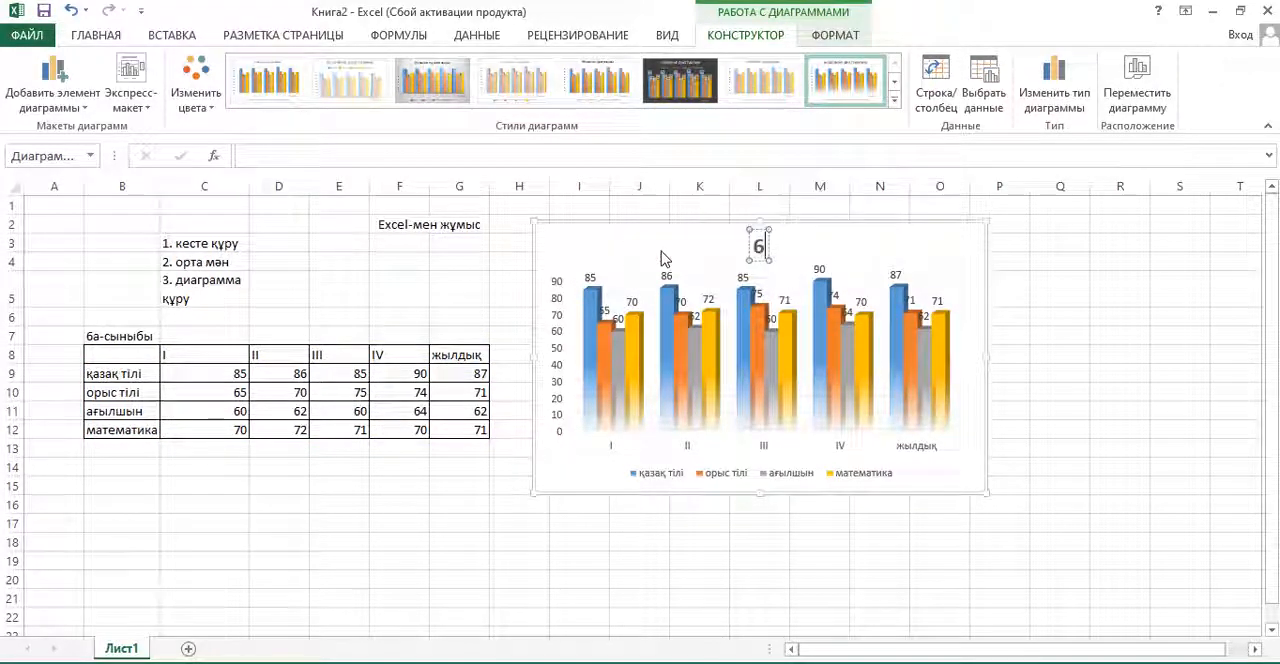
pyautogui.write('А')
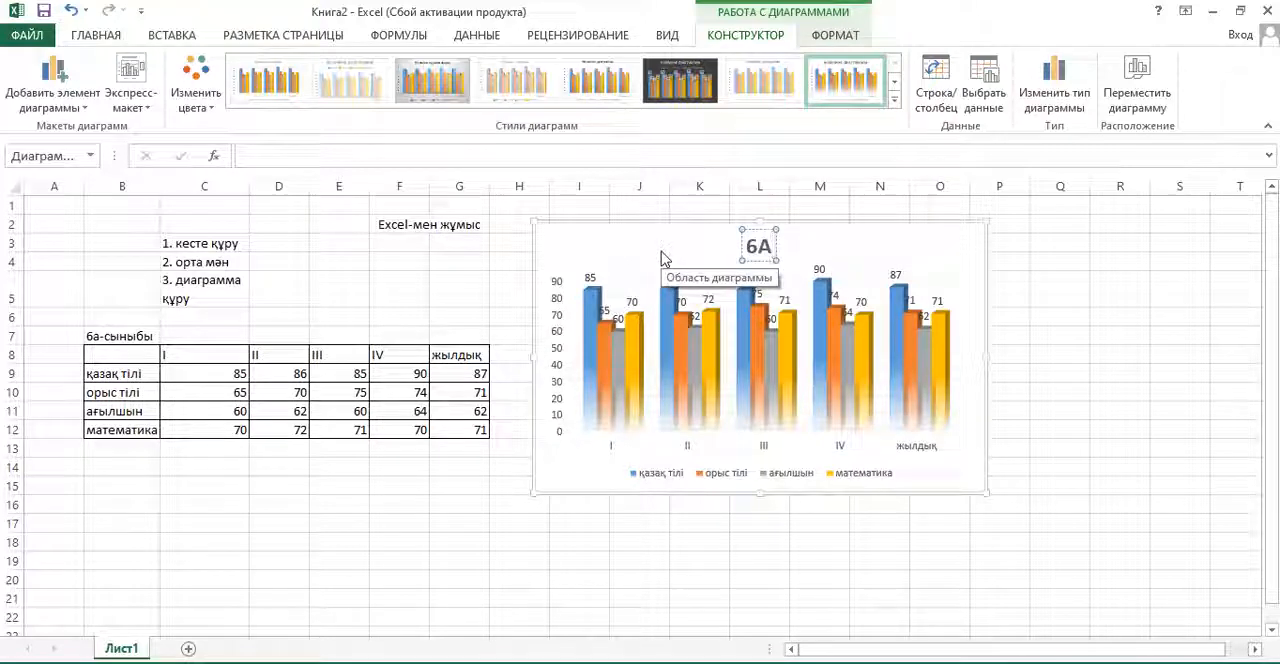
pyautogui.write('-СЫНЫБЫ')
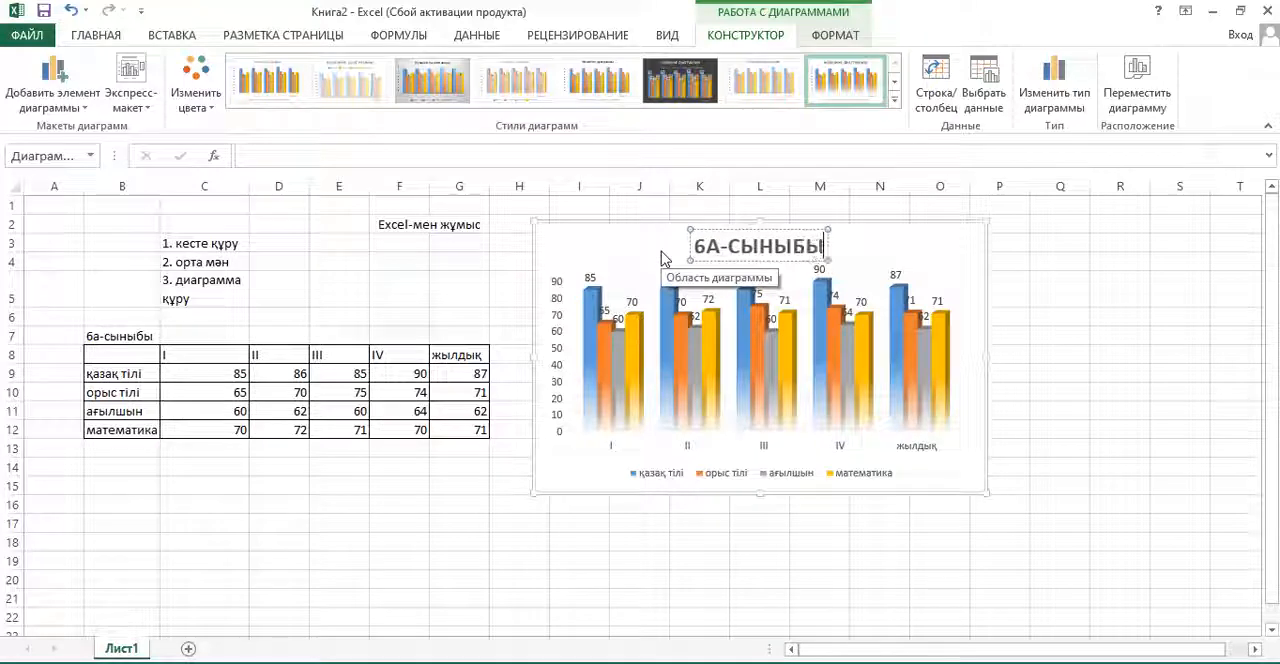
pyautogui.click(1068, 347)
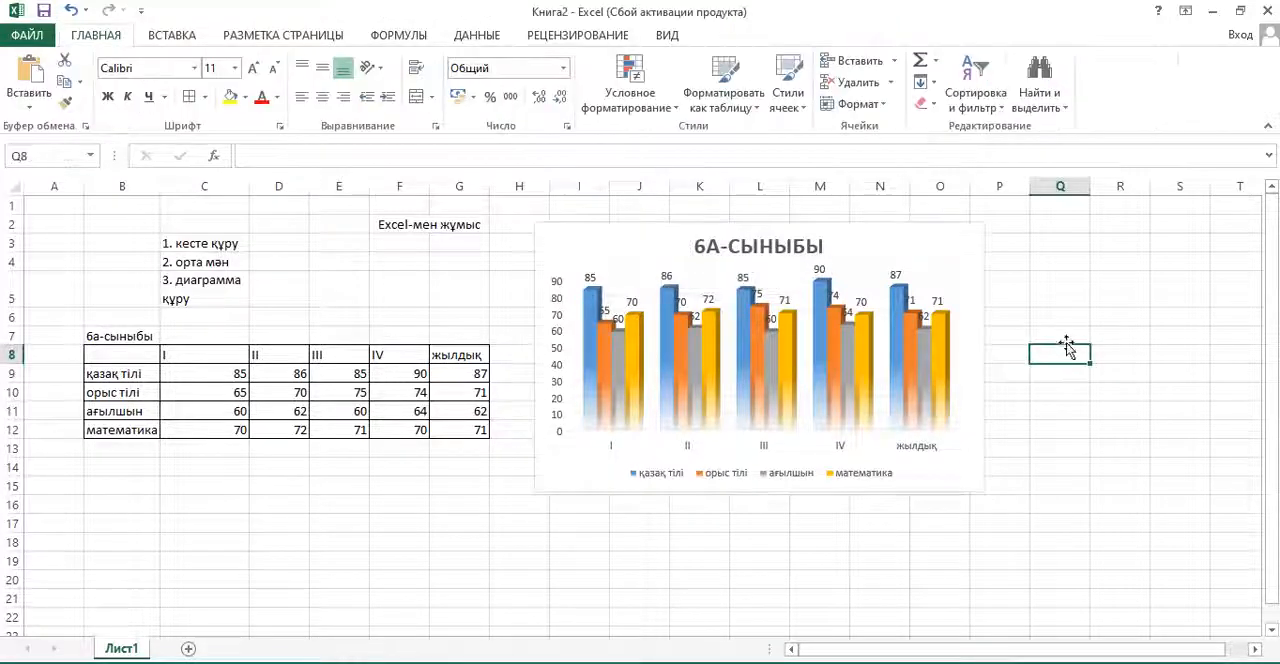
# - Copy the finished 6А-СЫНЫБЫ chart
pyautogui.click(921, 258)
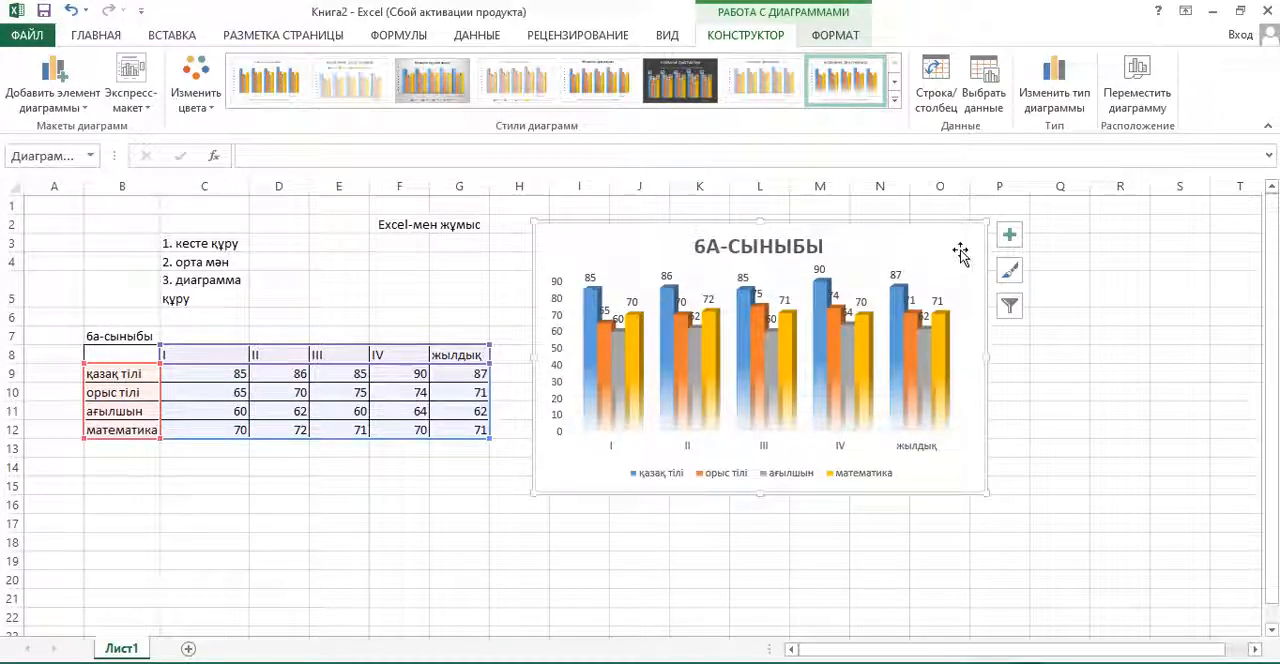
pyautogui.rightClick(957, 241)
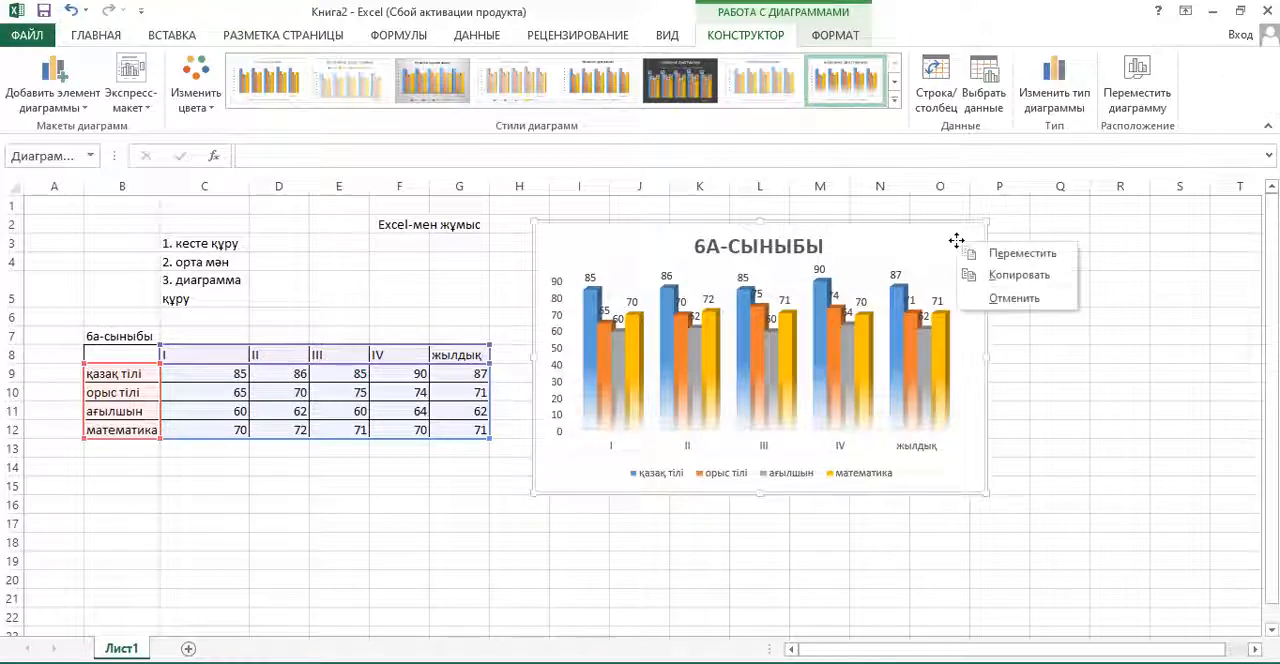
pyautogui.rightClick(938, 236)
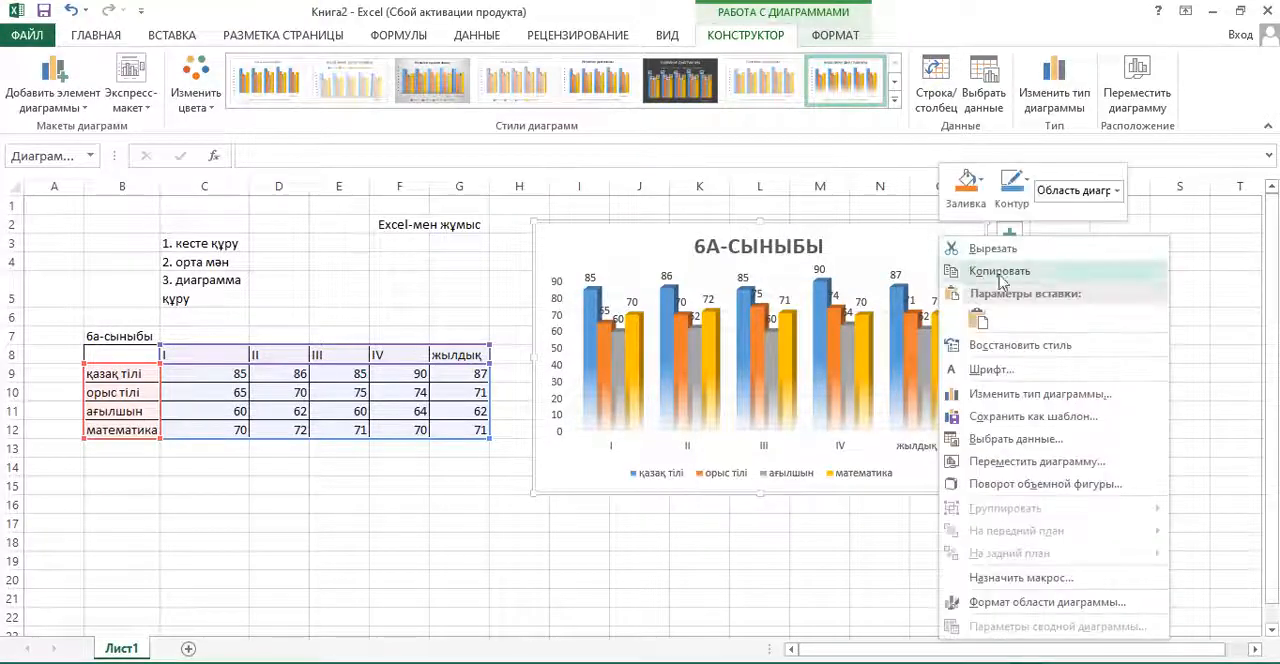
pyautogui.click(1012, 276)
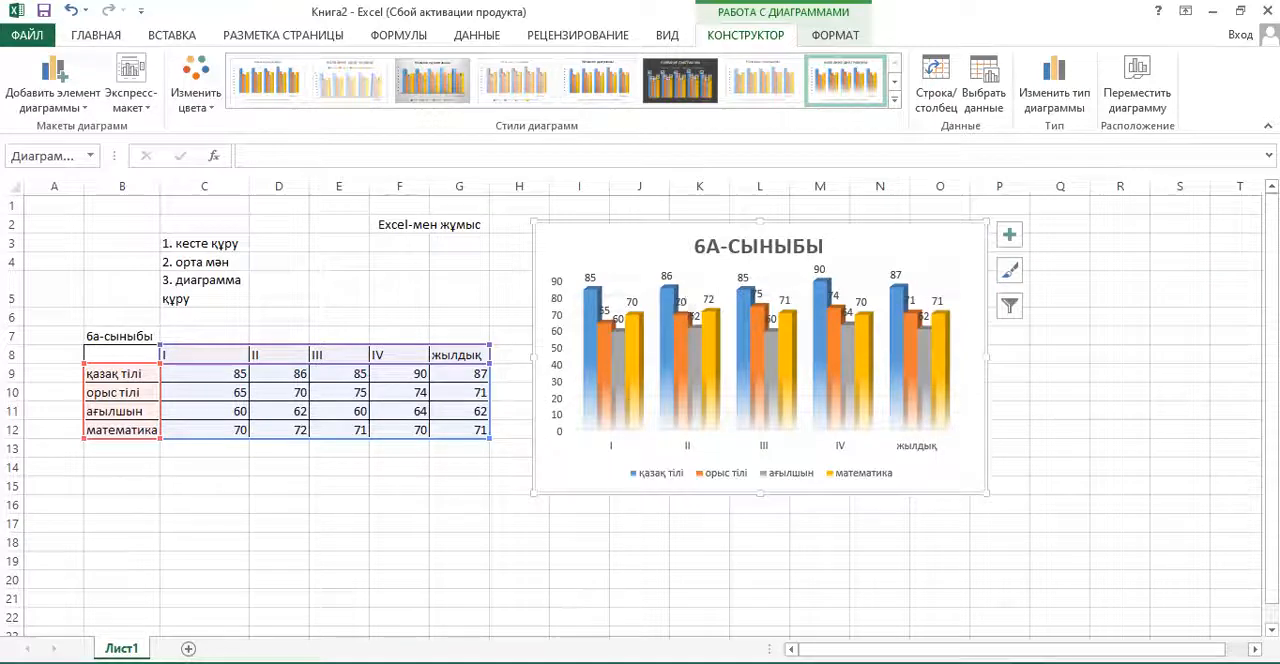
# - Switch to the blank Word document and paste the copied chart using the first paste option
pyautogui.hotkey('alt', 'Tab')
pyautogui.rightClick(440, 280)
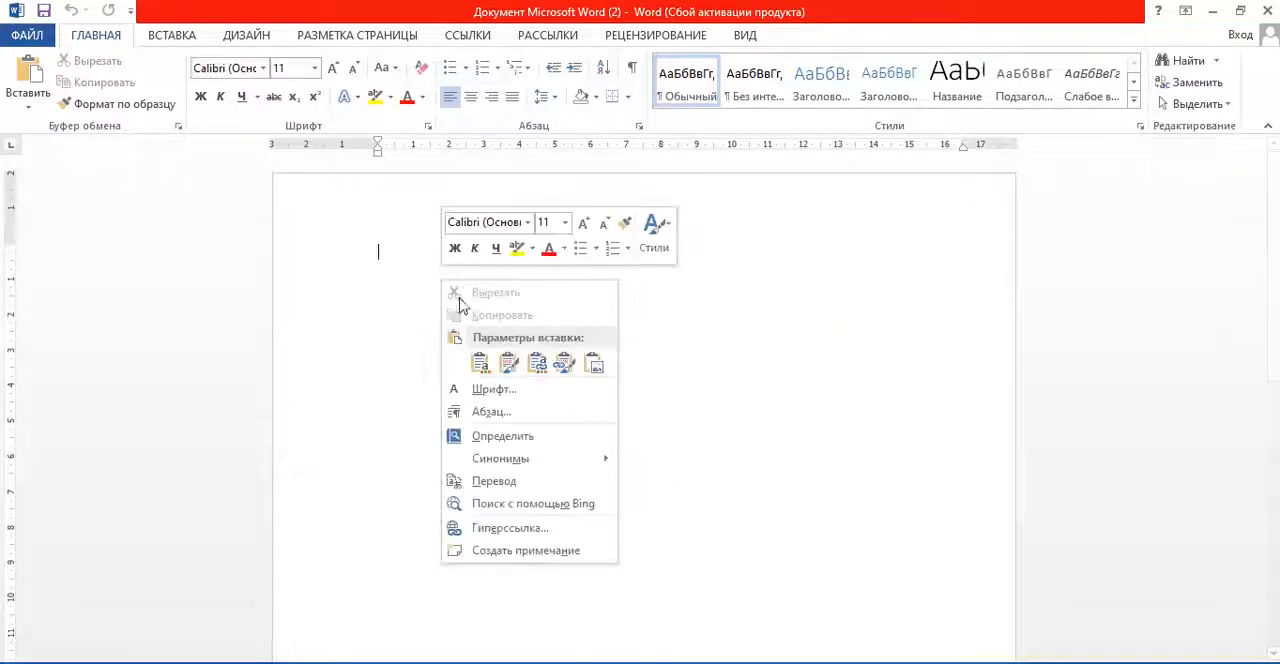
pyautogui.click(480, 364)
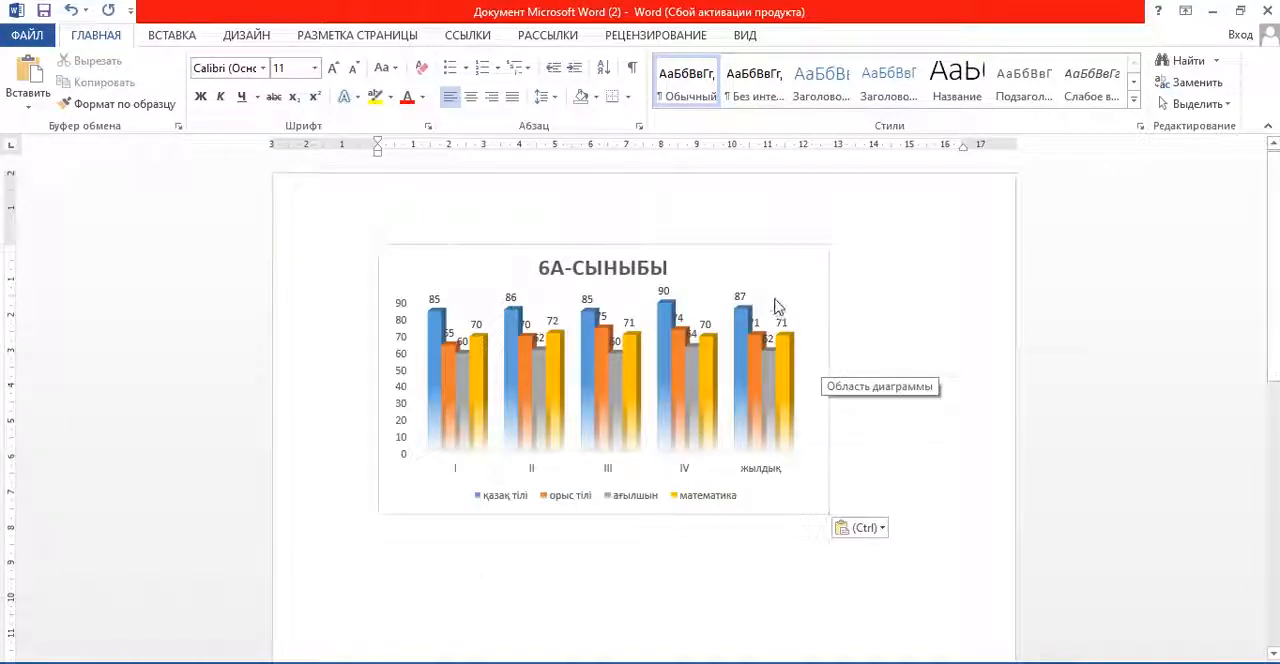
pyautogui.click(766, 266)
pyautogui.click(906, 364)
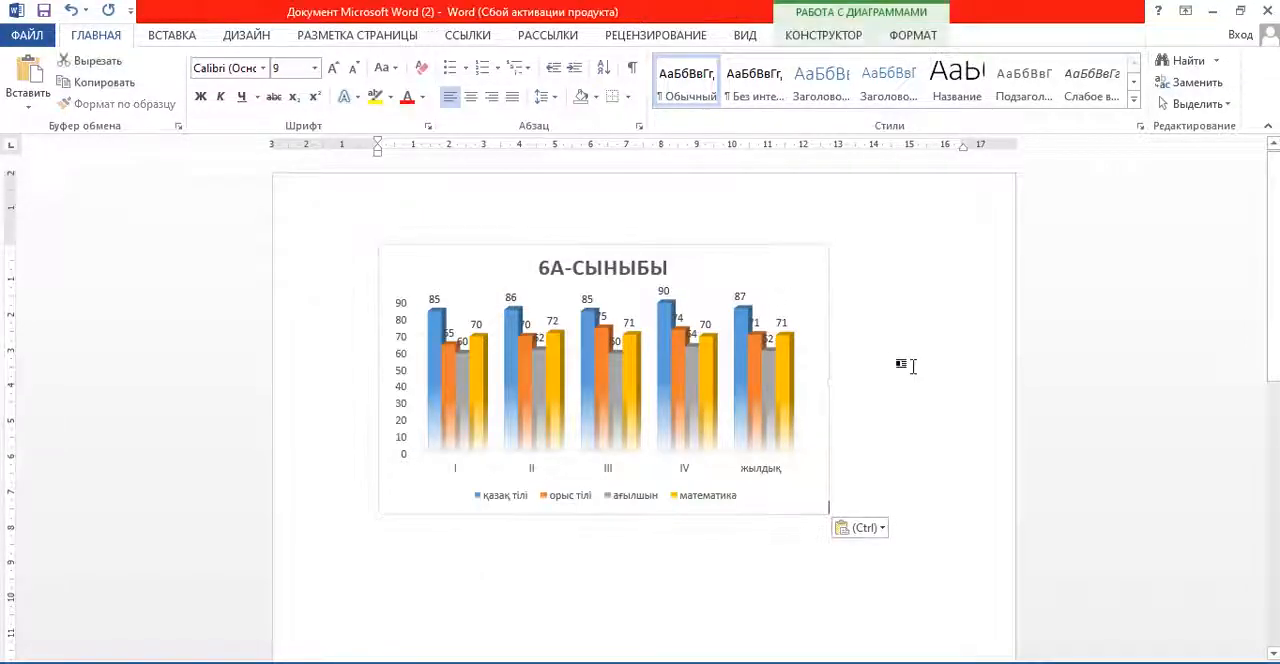
# - Shrink the pasted chart to about 11 cm wide by dragging its corner inward
pyautogui.click(778, 292)
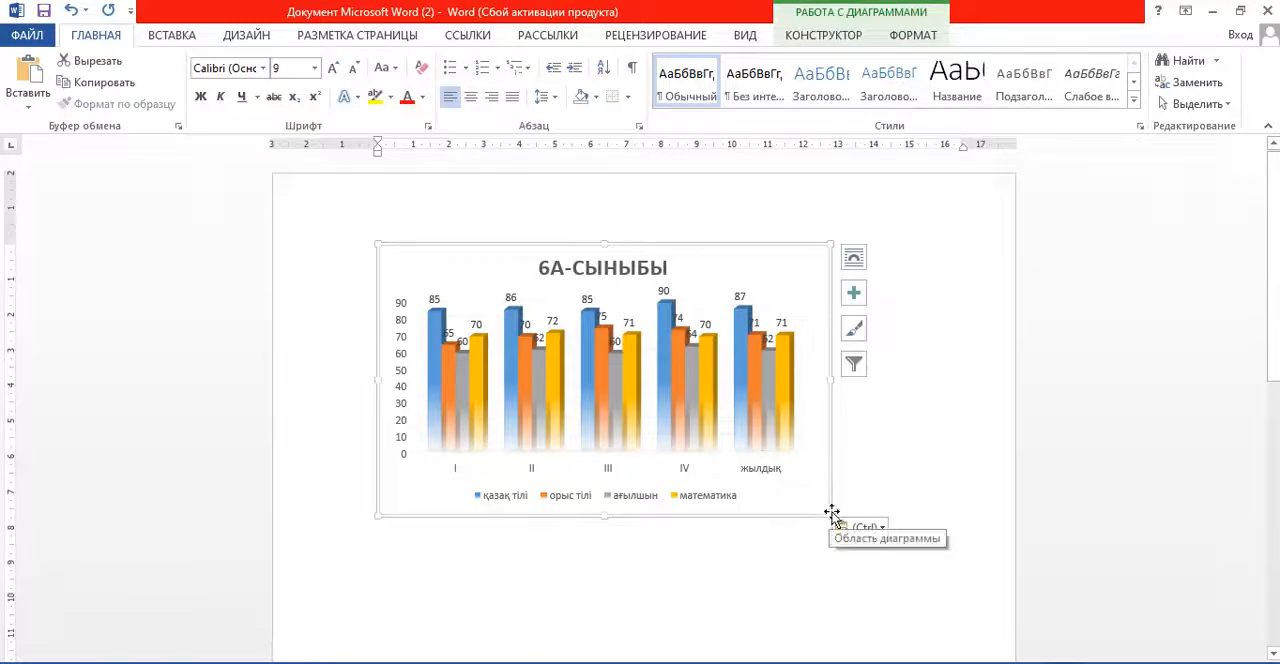
pyautogui.moveTo(825, 513); pyautogui.dragTo(768, 490)
pyautogui.click(829, 449)
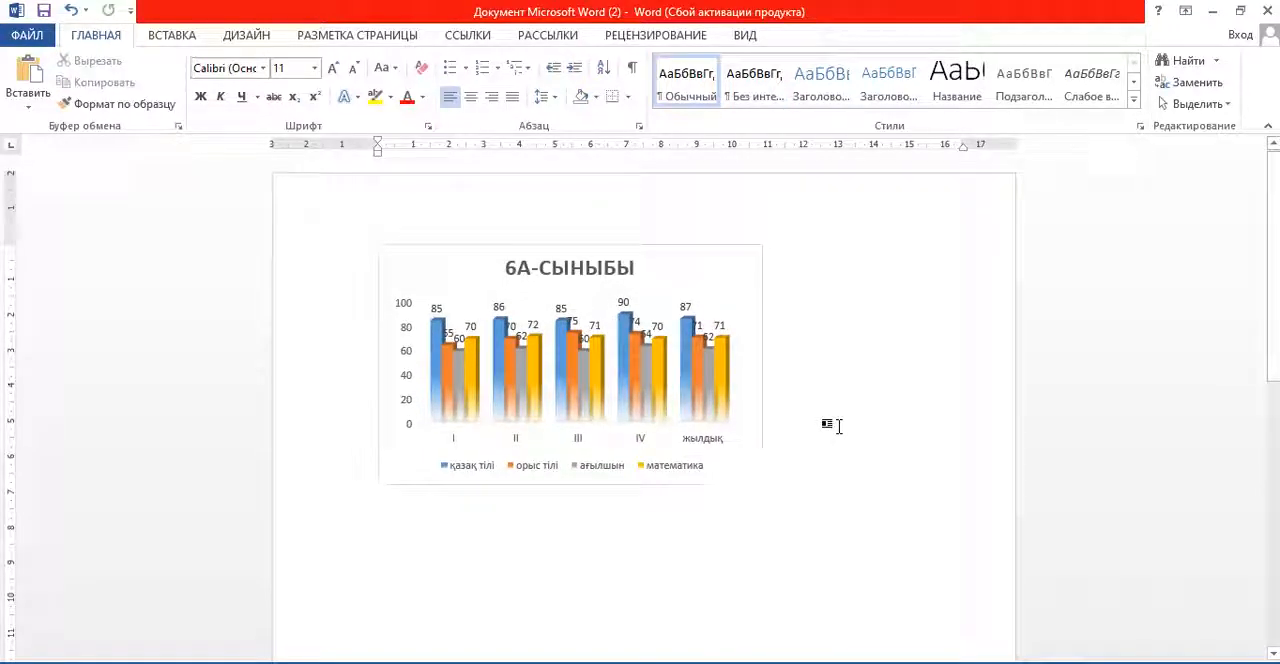
pyautogui.scroll(-3, 850, 390)
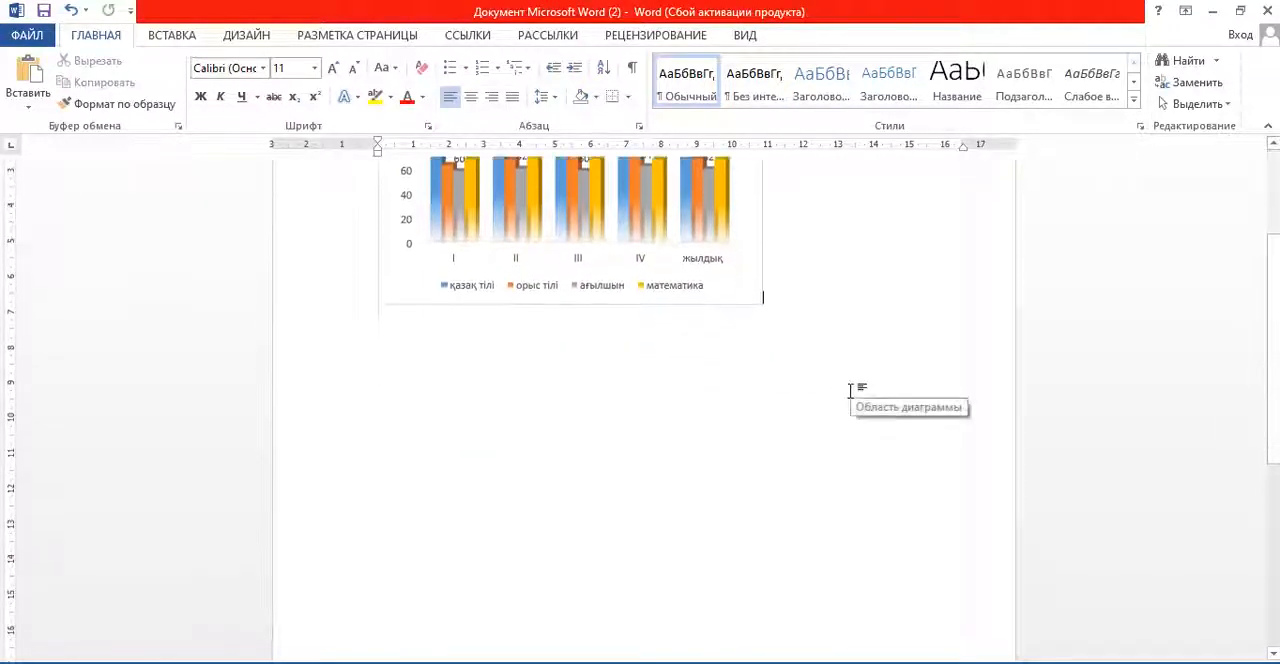
pyautogui.scroll(3, 850, 391)
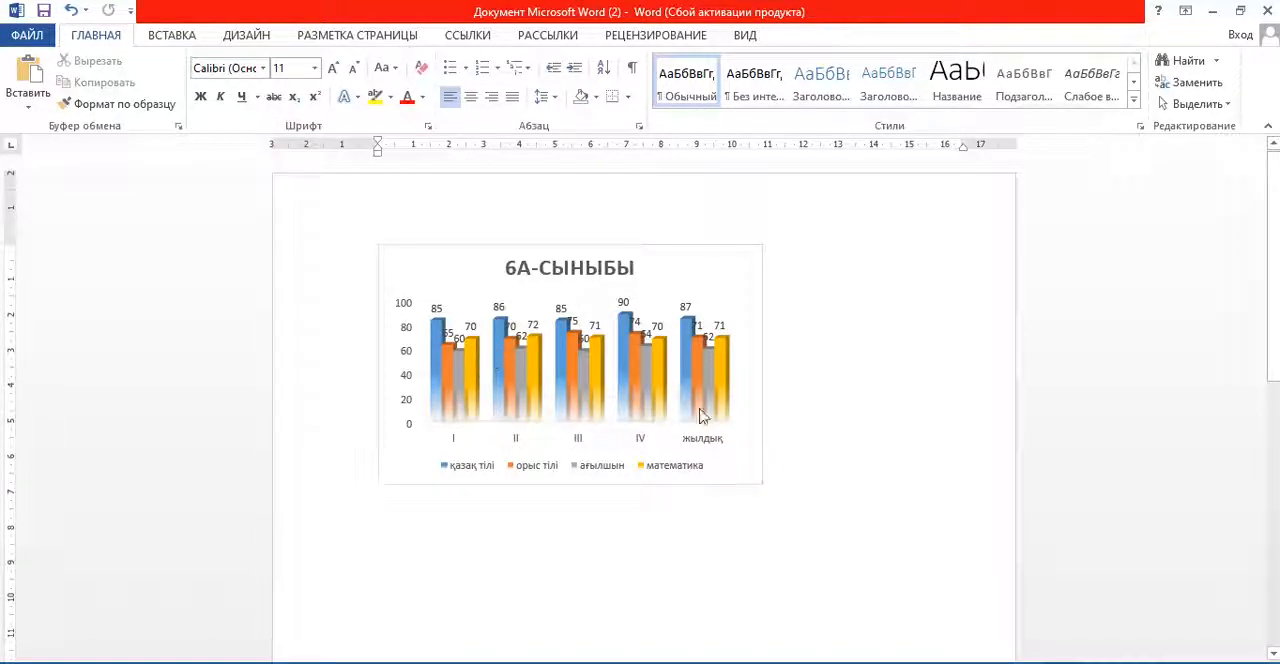
# - Preview the line, pie and bar chart types for the pasted chart without applying any of them
pyautogui.click(745, 287)
pyautogui.rightClick(745, 287)
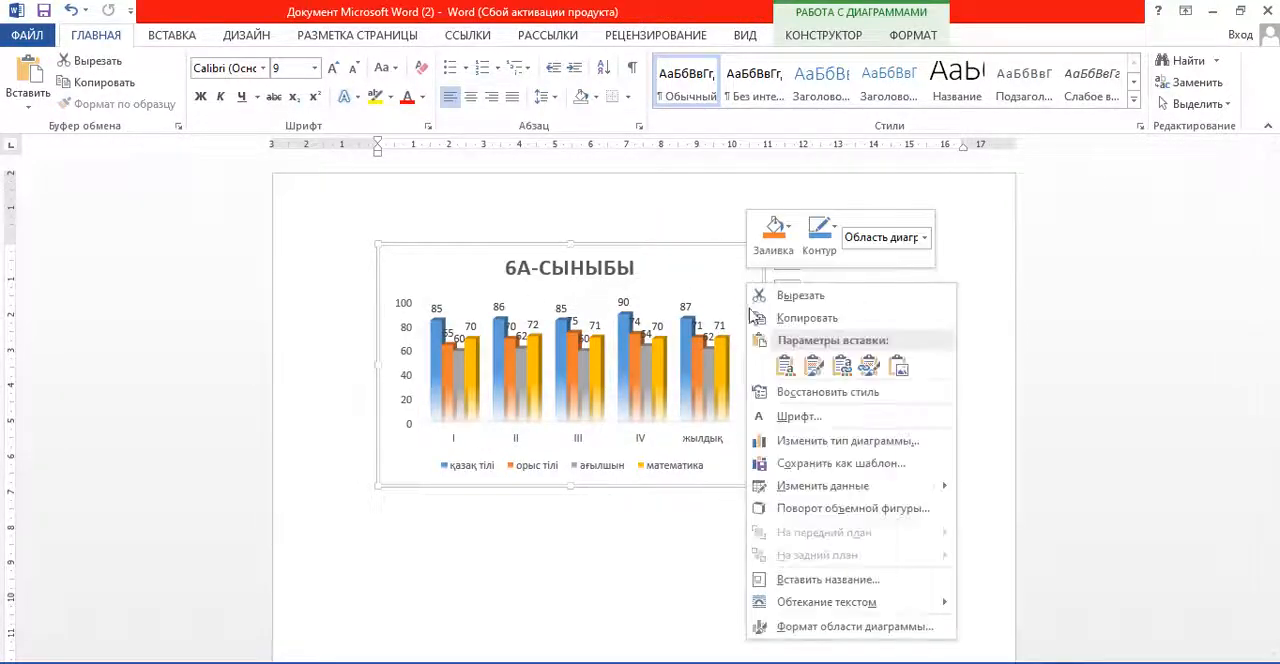
pyautogui.click(899, 446)
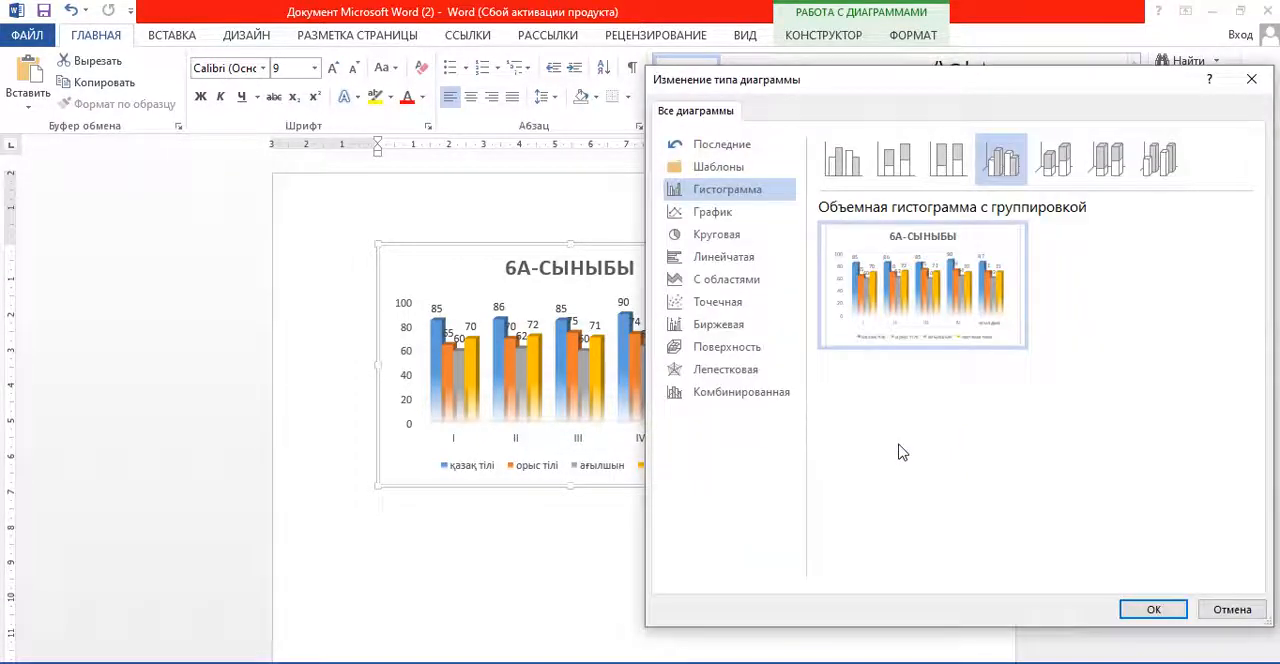
pyautogui.click(720, 214)
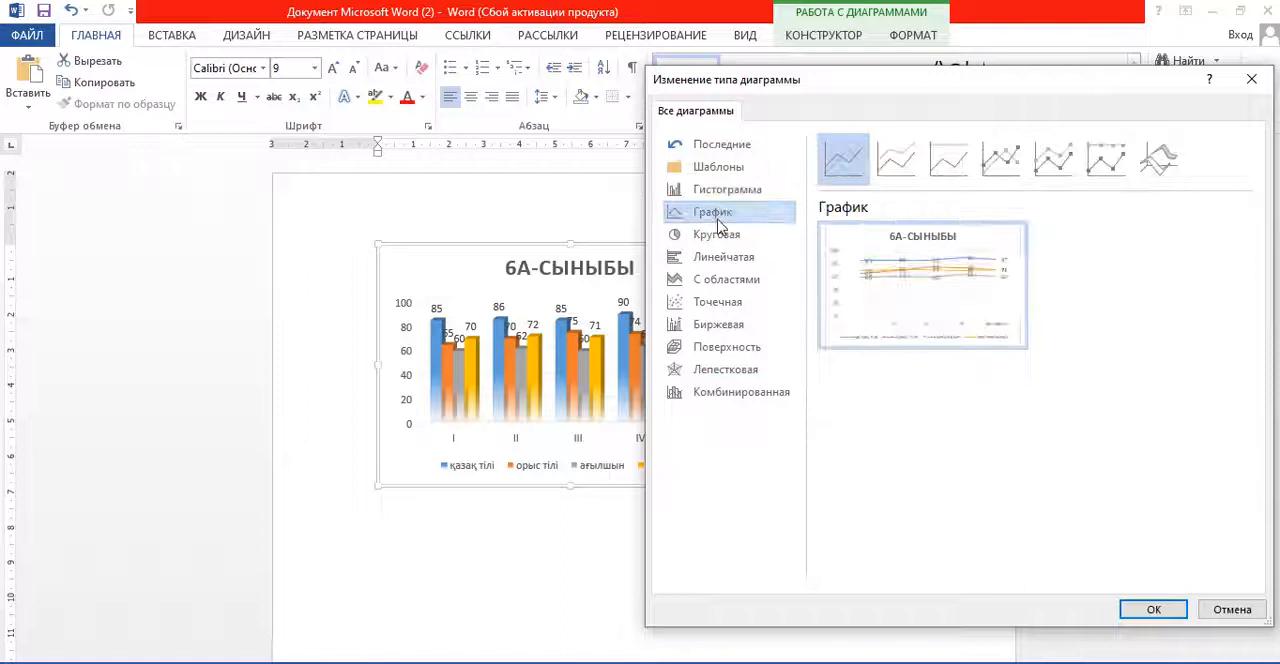
pyautogui.click(718, 236)
pyautogui.click(726, 258)
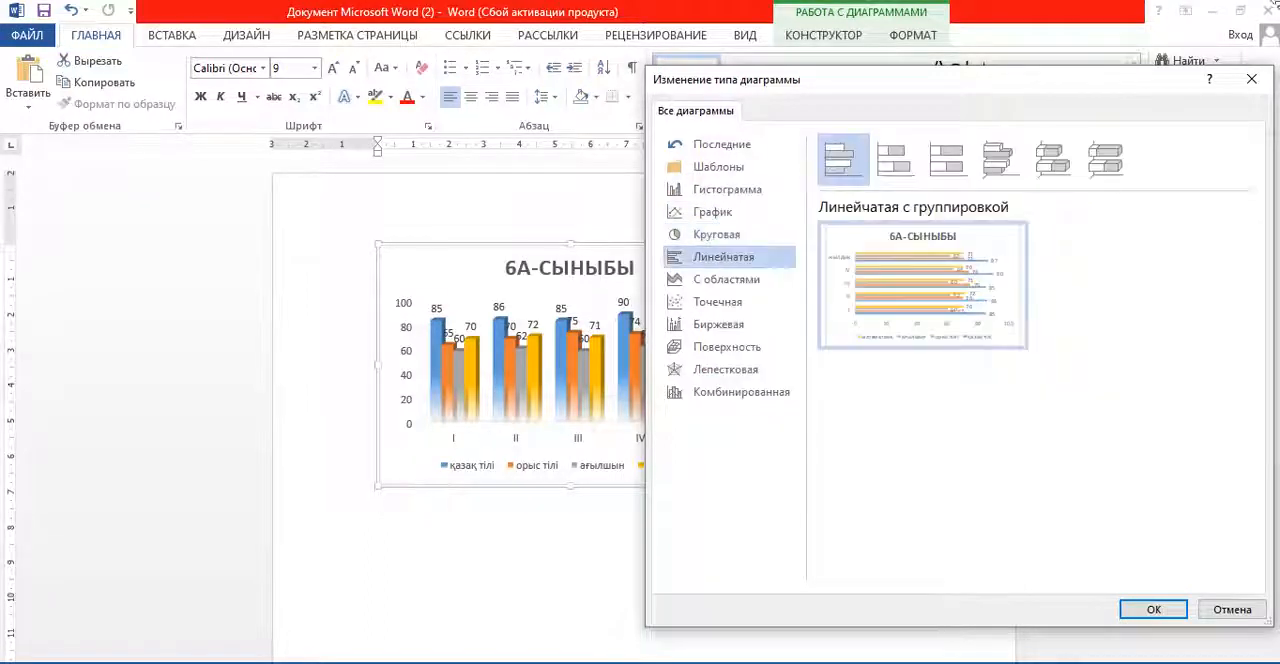
pyautogui.click(1251, 78)
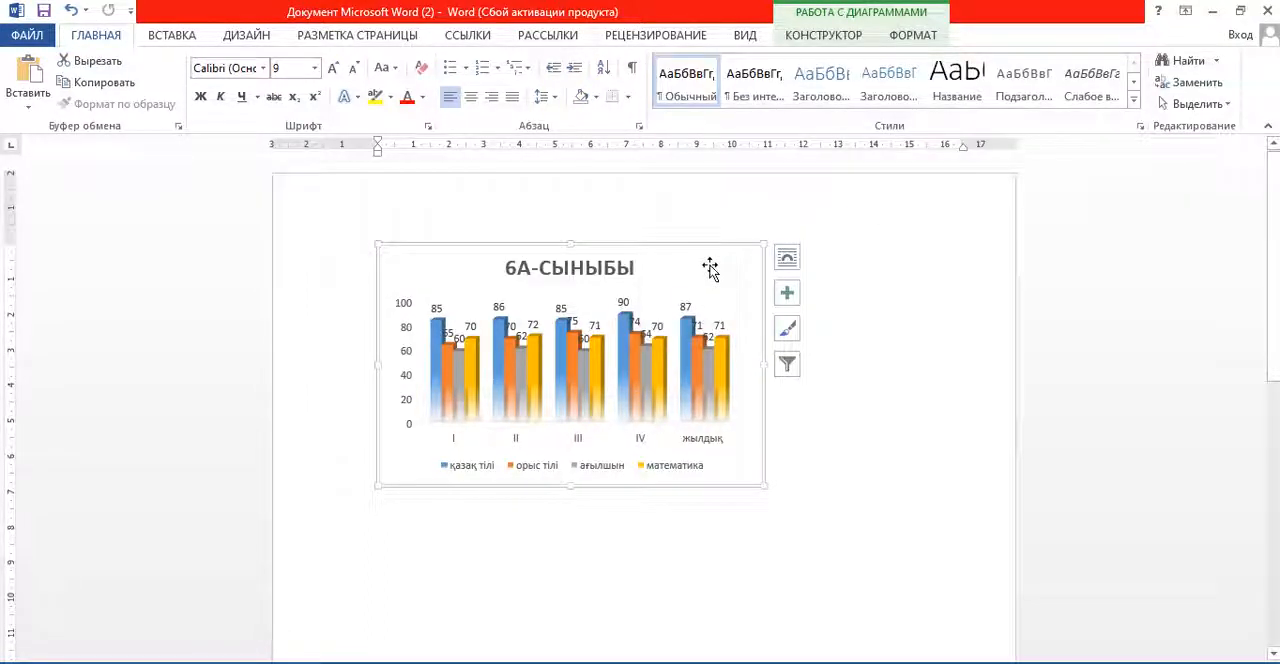
# - Open the pasted chart's data for editing in Excel 2013 and move the data window so the whole table shows
pyautogui.rightClick(709, 268)
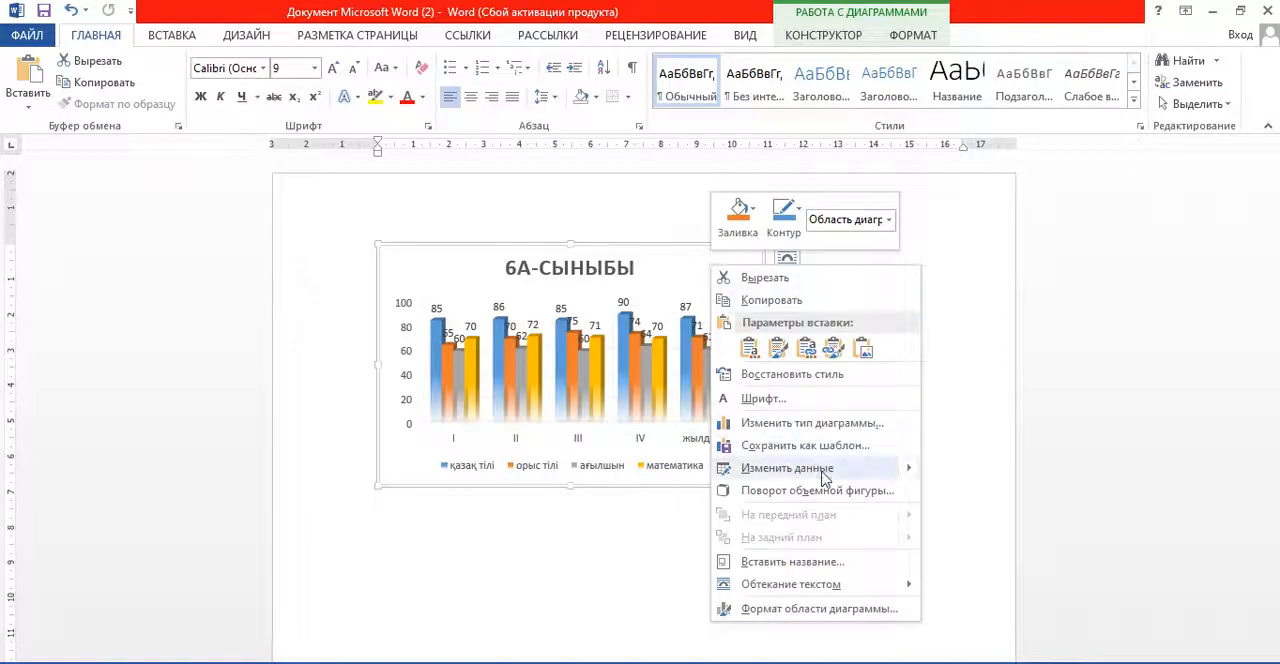
pyautogui.moveTo(825, 478)
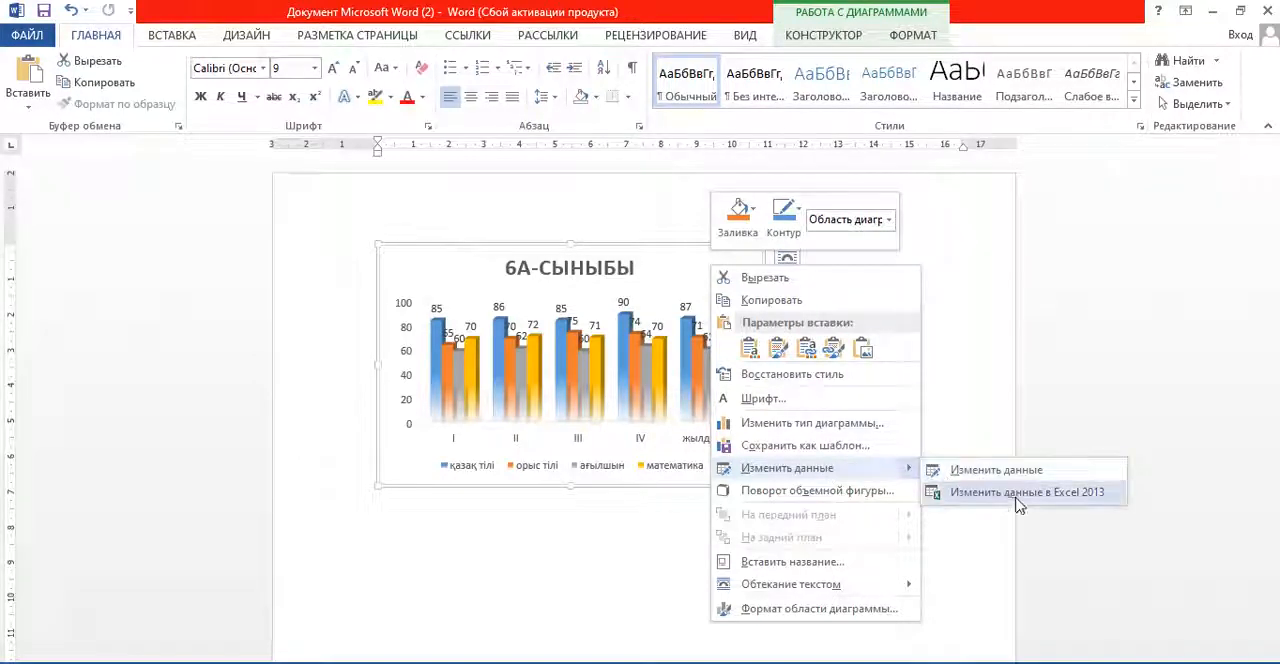
pyautogui.click(1068, 494)
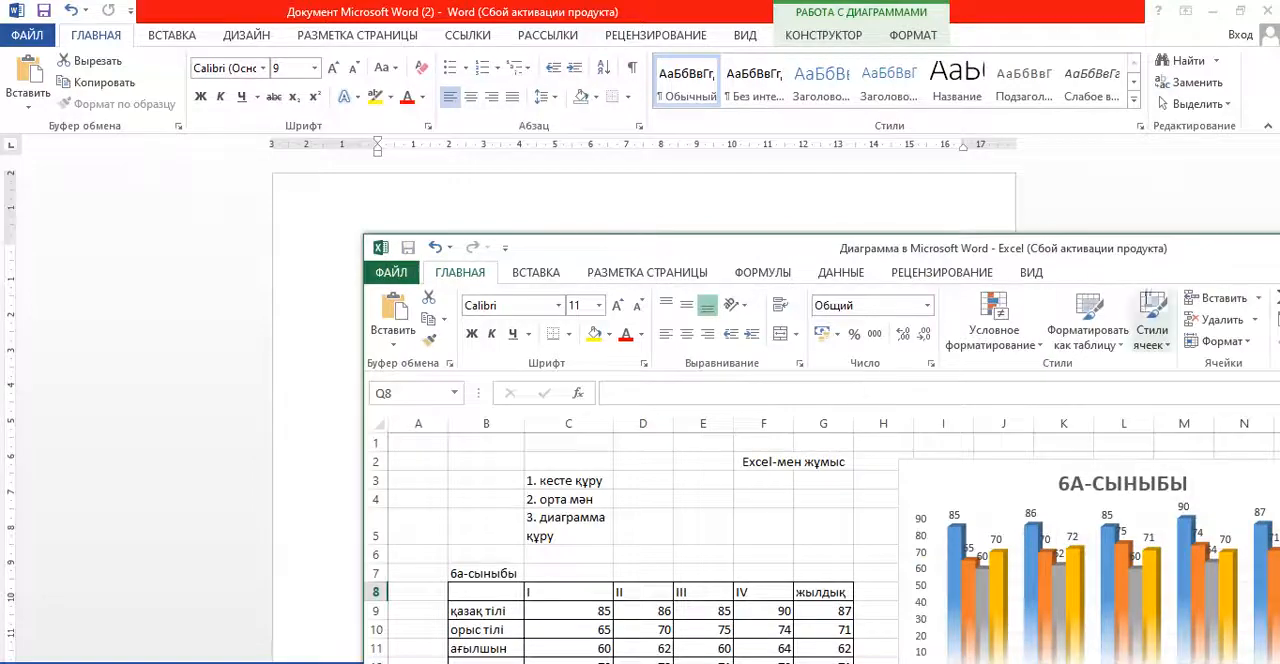
pyautogui.moveTo(1125, 248); pyautogui.dragTo(969, 100)
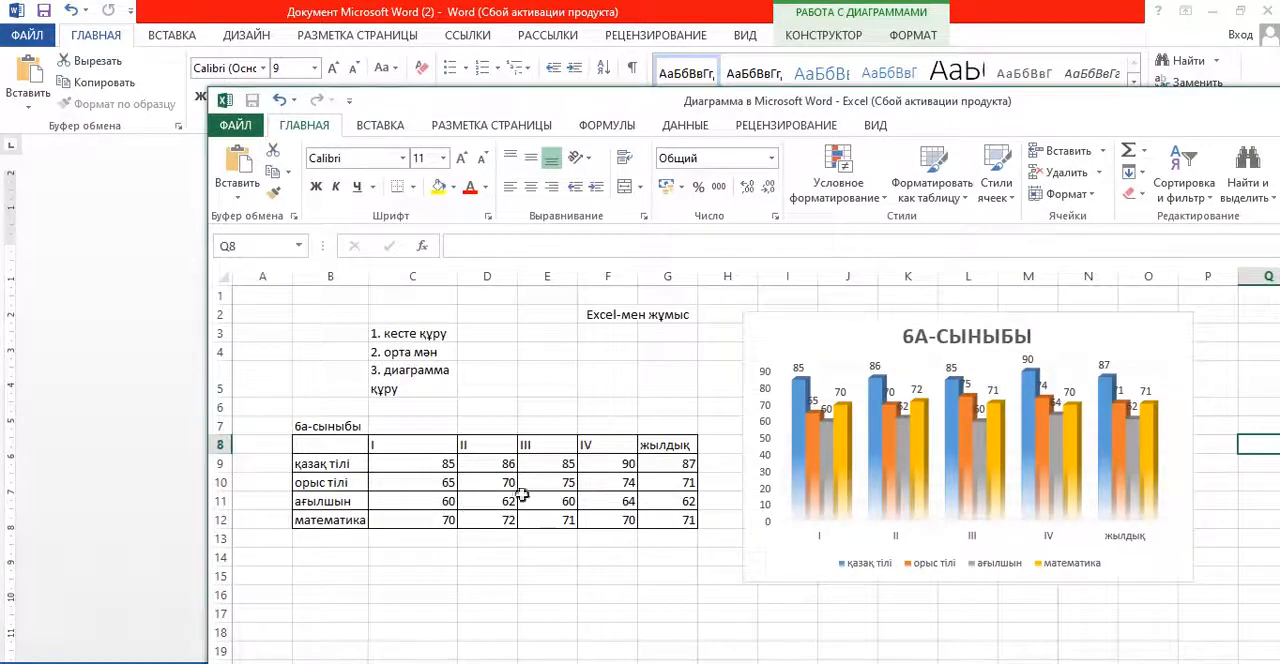
# - In the ағылшын row of the chart data, set the quarter I score to 80 and the quarter III score to 90
pyautogui.click(444, 502)
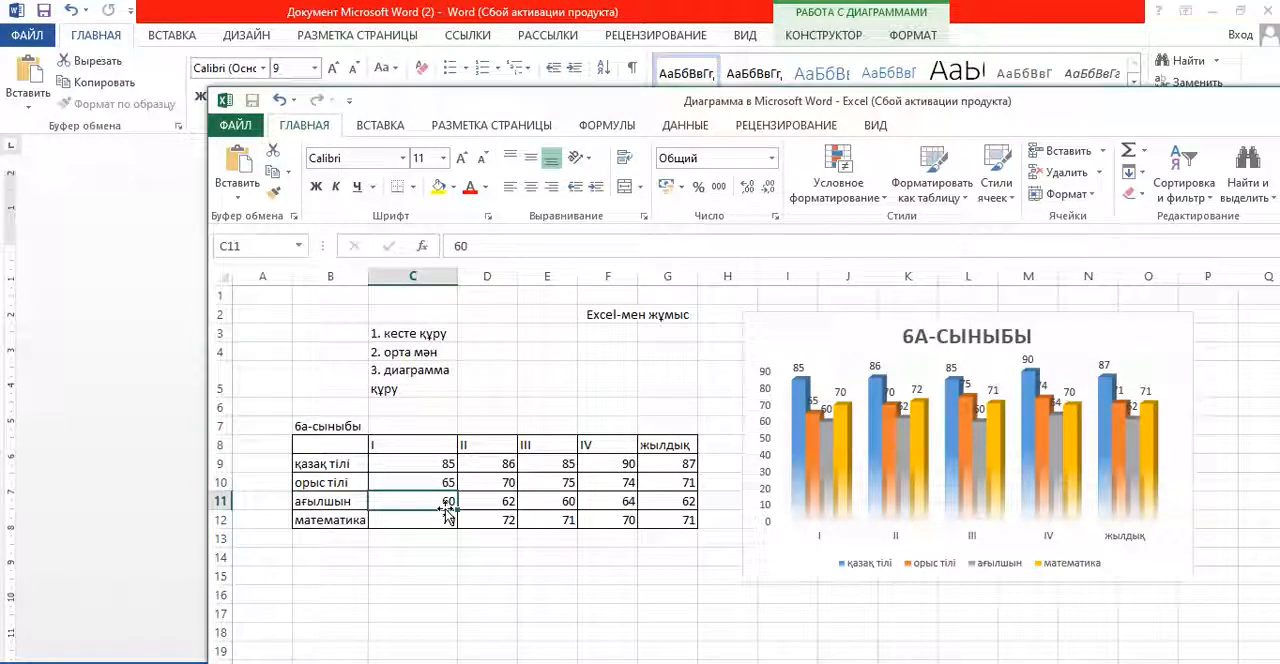
pyautogui.write('80')
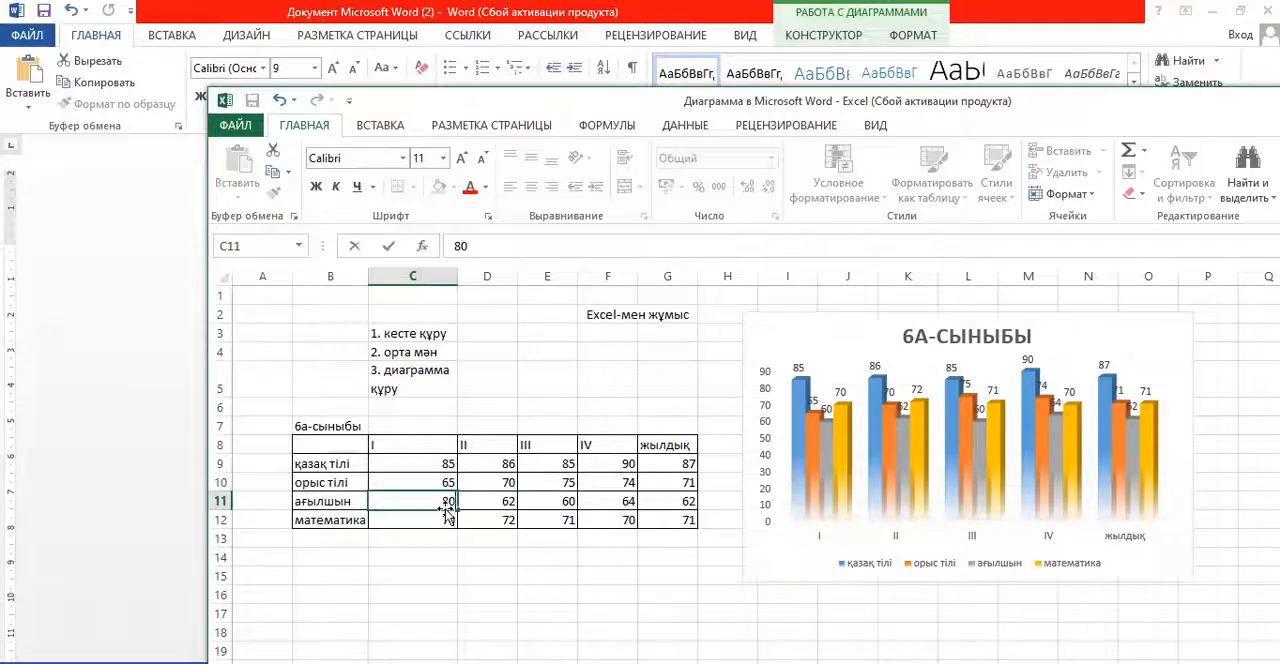
pyautogui.press('Return')
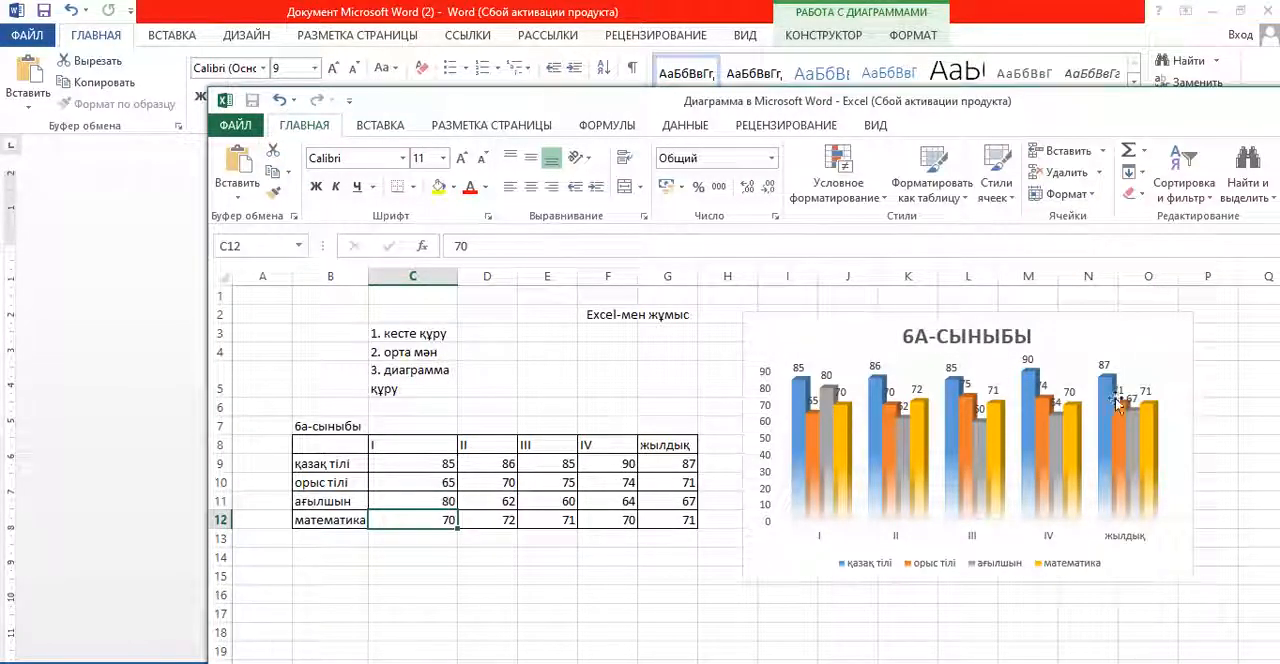
pyautogui.click(575, 501)
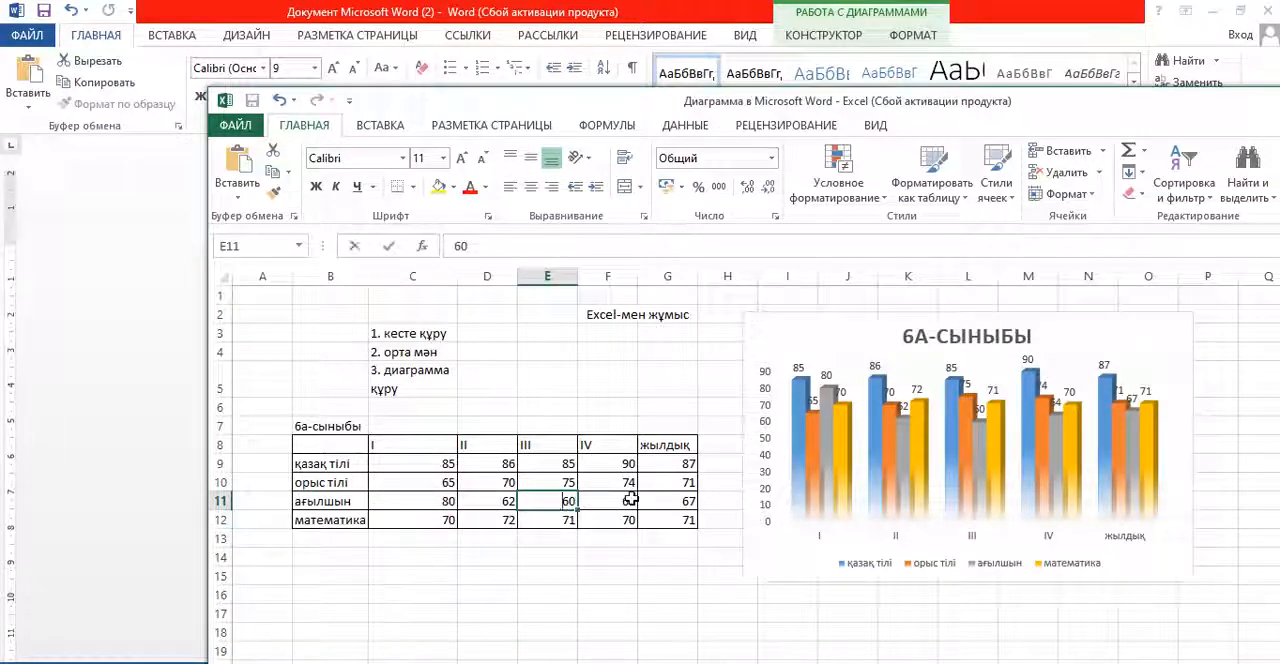
pyautogui.write('90')
pyautogui.press('Return')
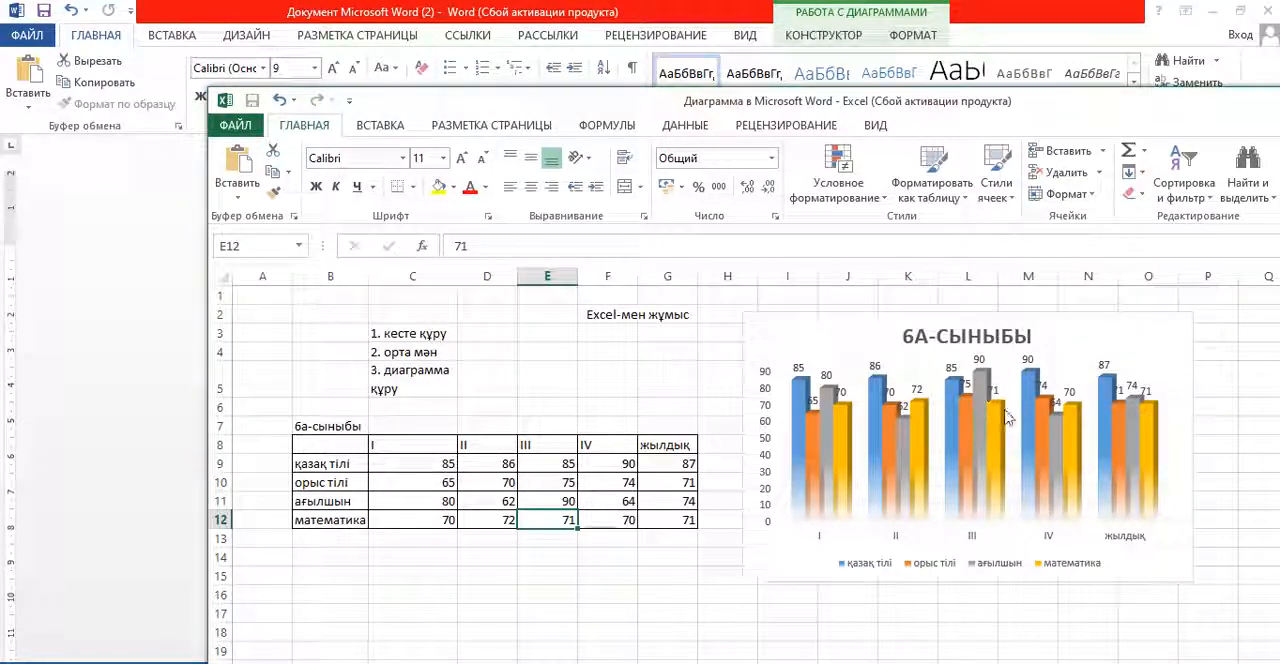
# - Reposition the chart data window and switch to the Word document to check the chart against the edited scores
pyautogui.moveTo(950, 413)
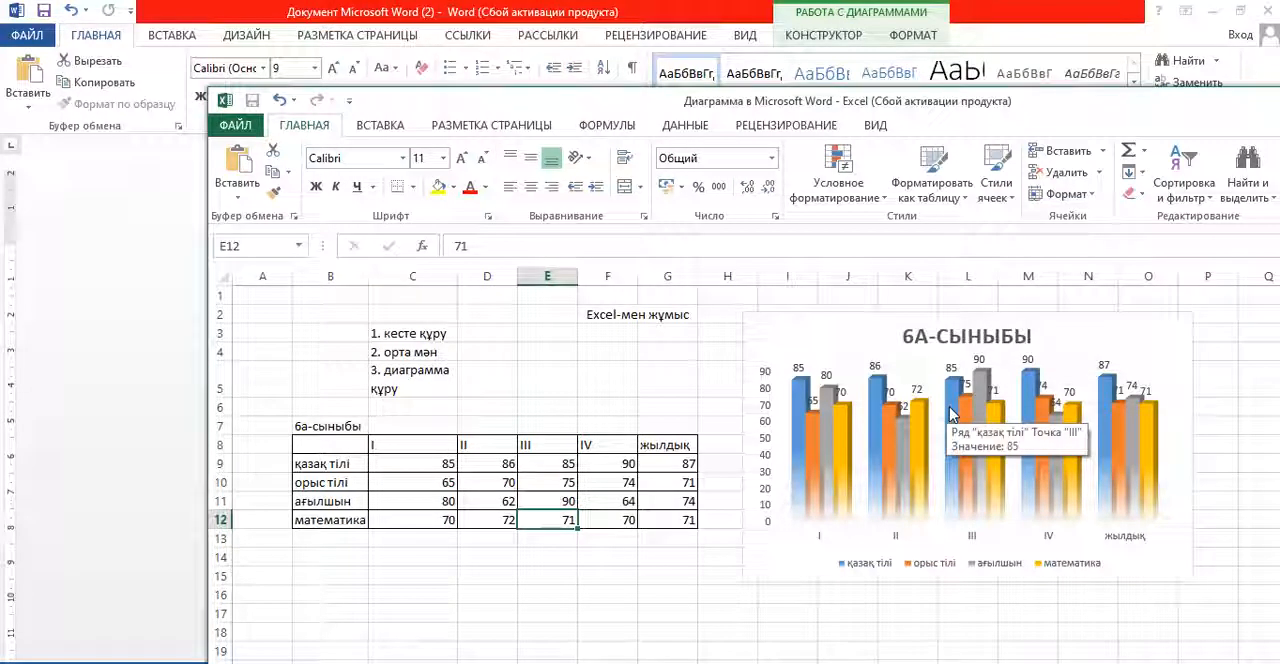
pyautogui.moveTo(1026, 115); pyautogui.dragTo(937, 98)
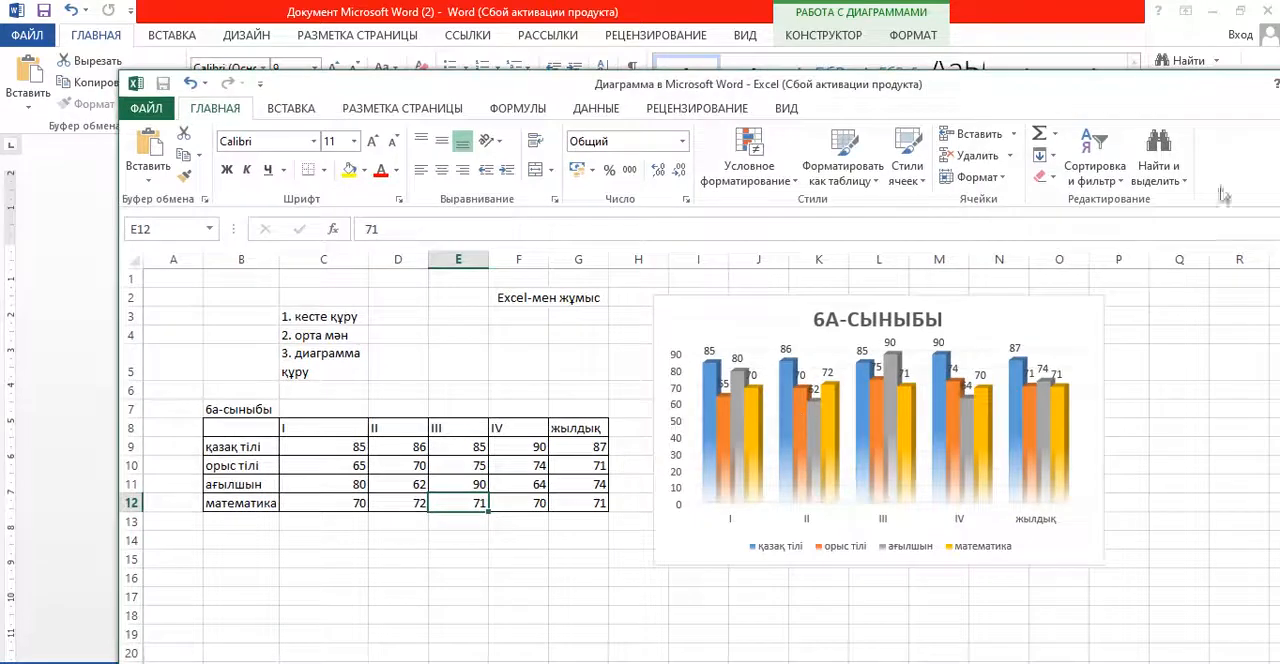
pyautogui.moveTo(1163, 100); pyautogui.dragTo(1219, 113)
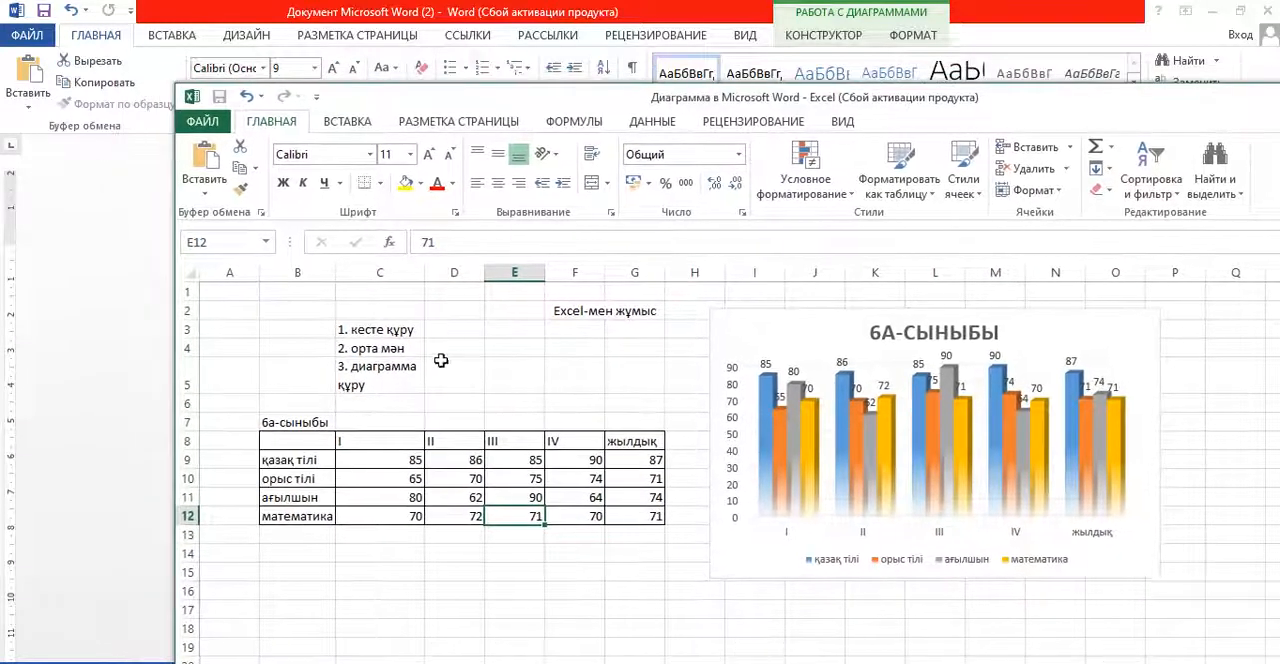
pyautogui.hotkey('alt', 'Tab')
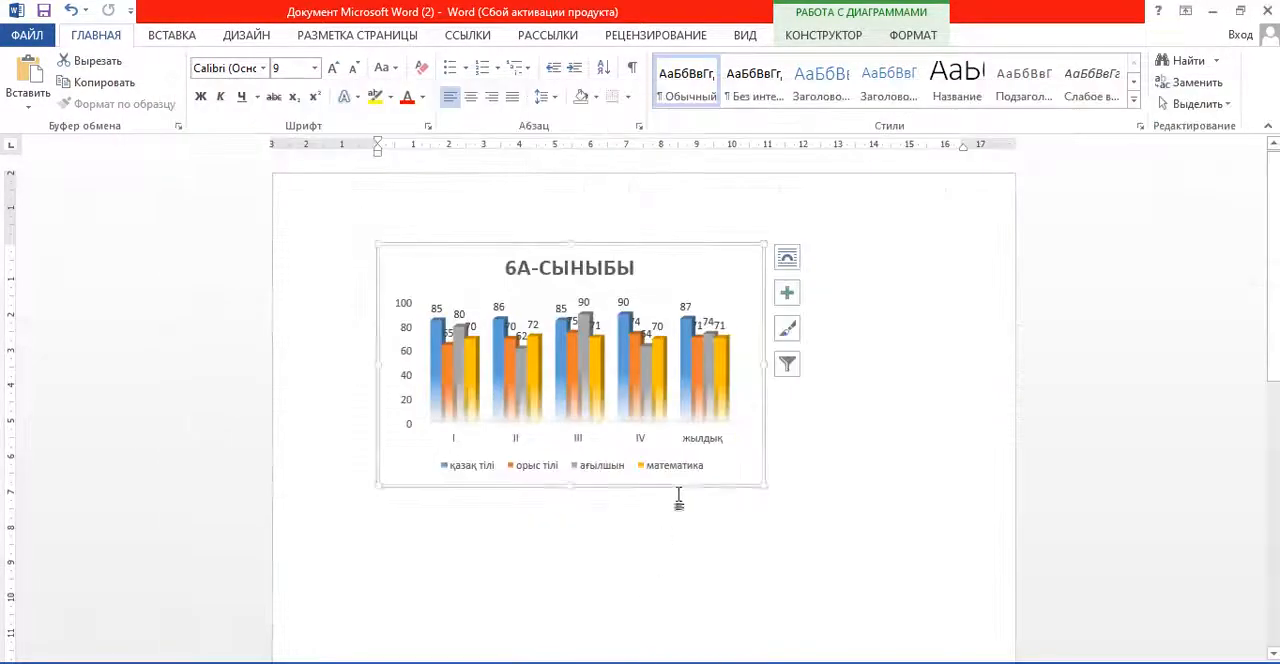
pyautogui.click(825, 402)
pyautogui.click(657, 388)
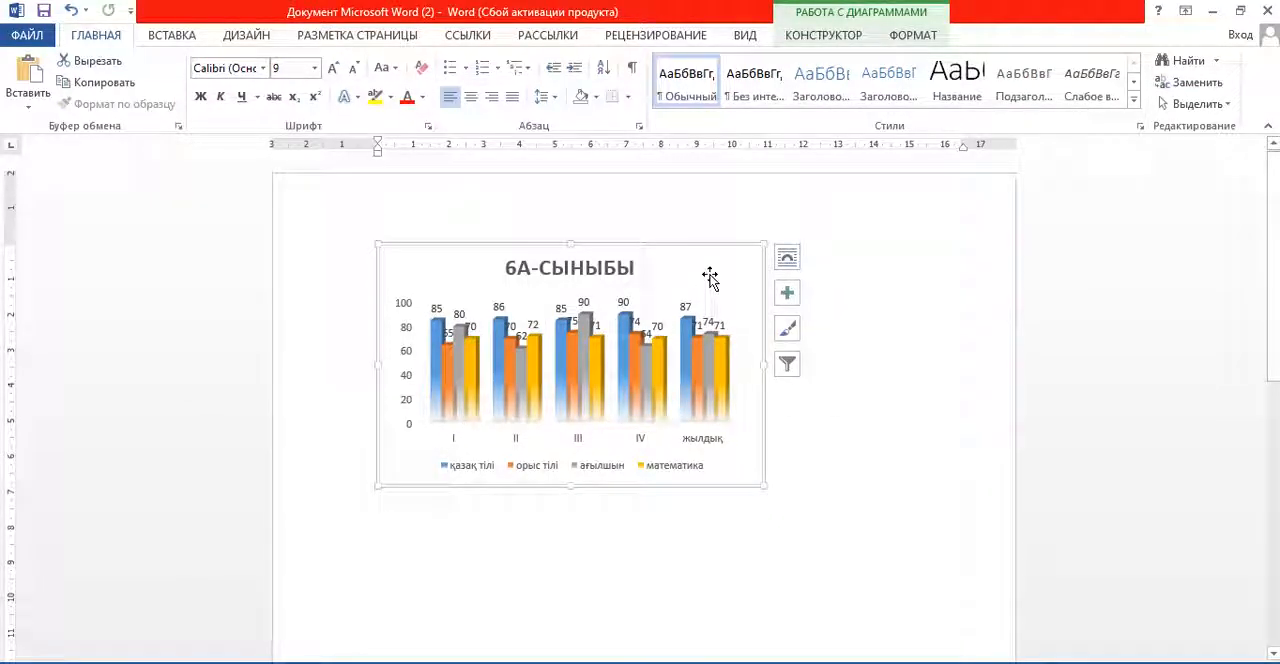
# - Switch to the chart data window and on to the original Книга2 workbook in Excel to compare its table and chart
pyautogui.moveTo(494, 663)
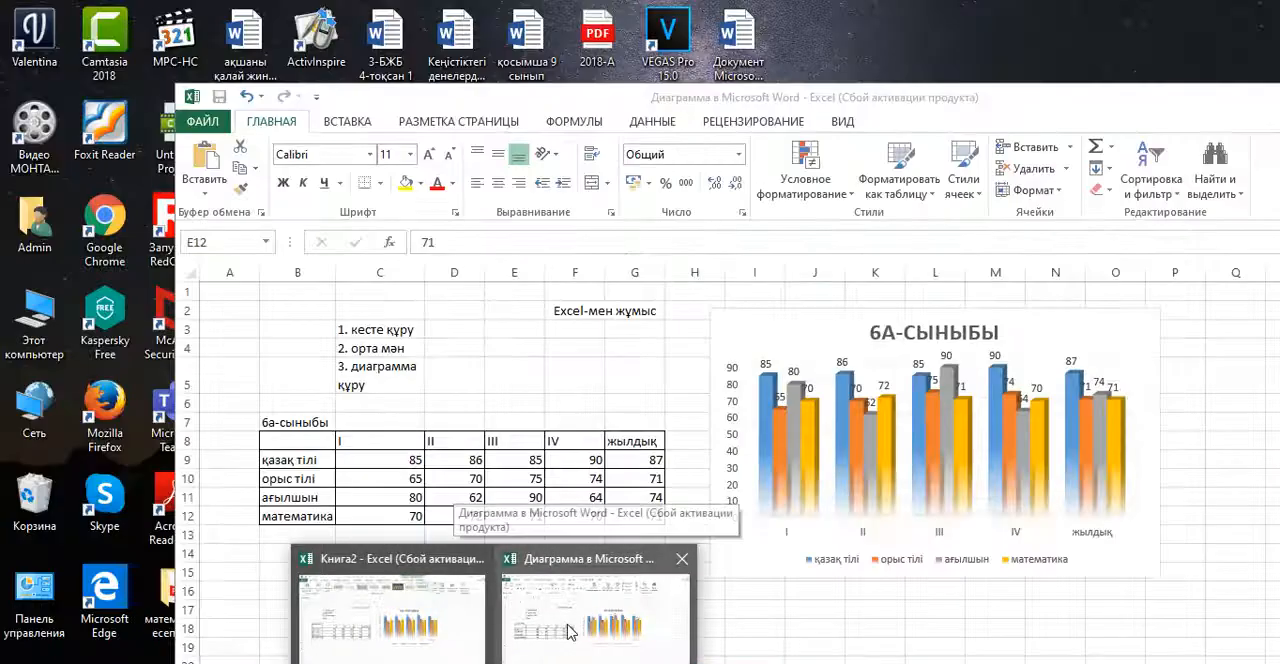
pyautogui.click(570, 632)
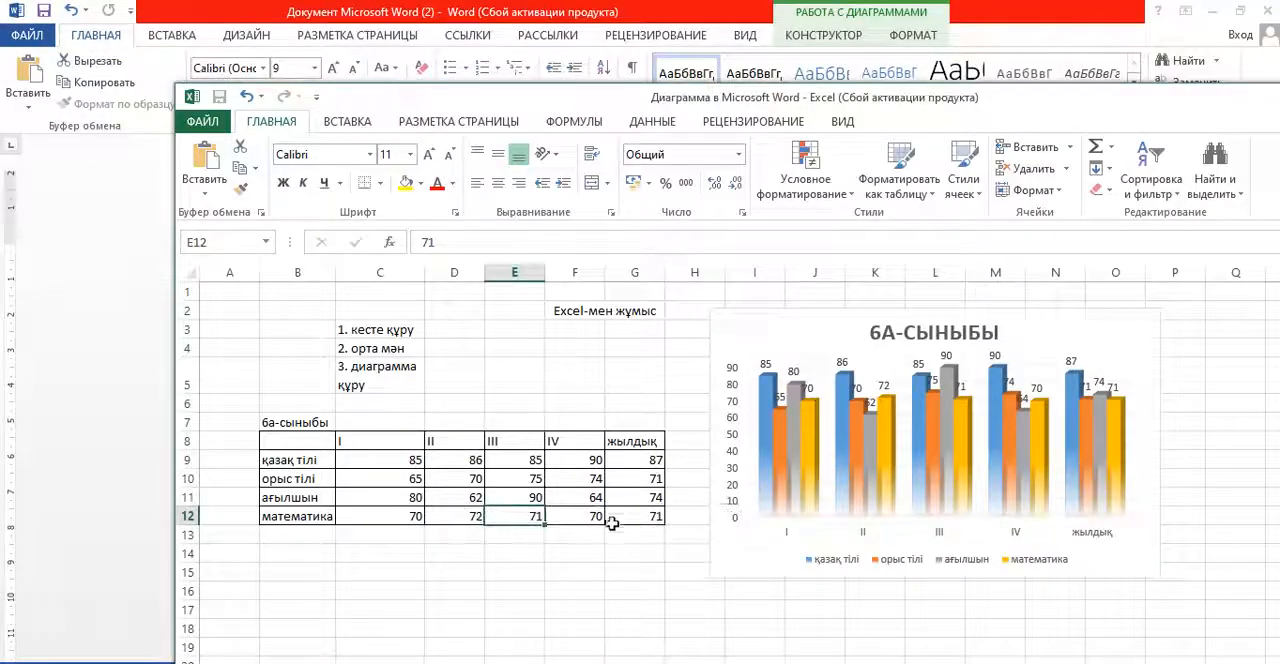
pyautogui.moveTo(494, 663)
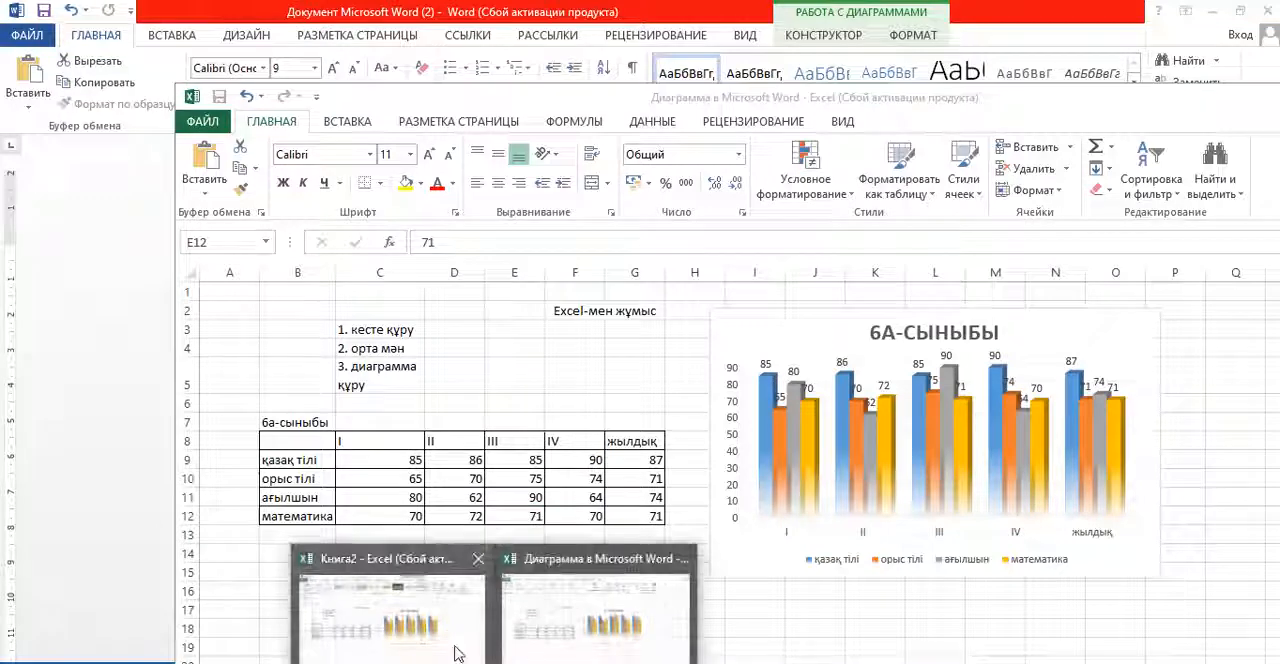
pyautogui.click(380, 575)
pyautogui.click(1144, 311)
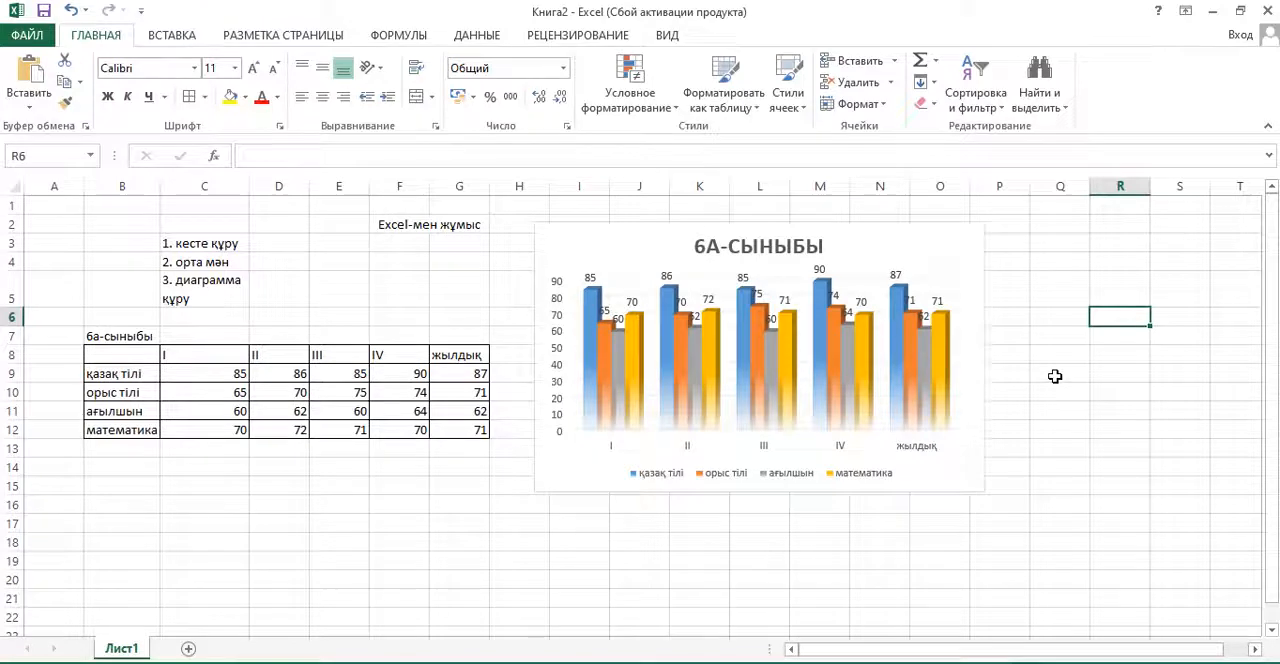
pyautogui.click(229, 450)
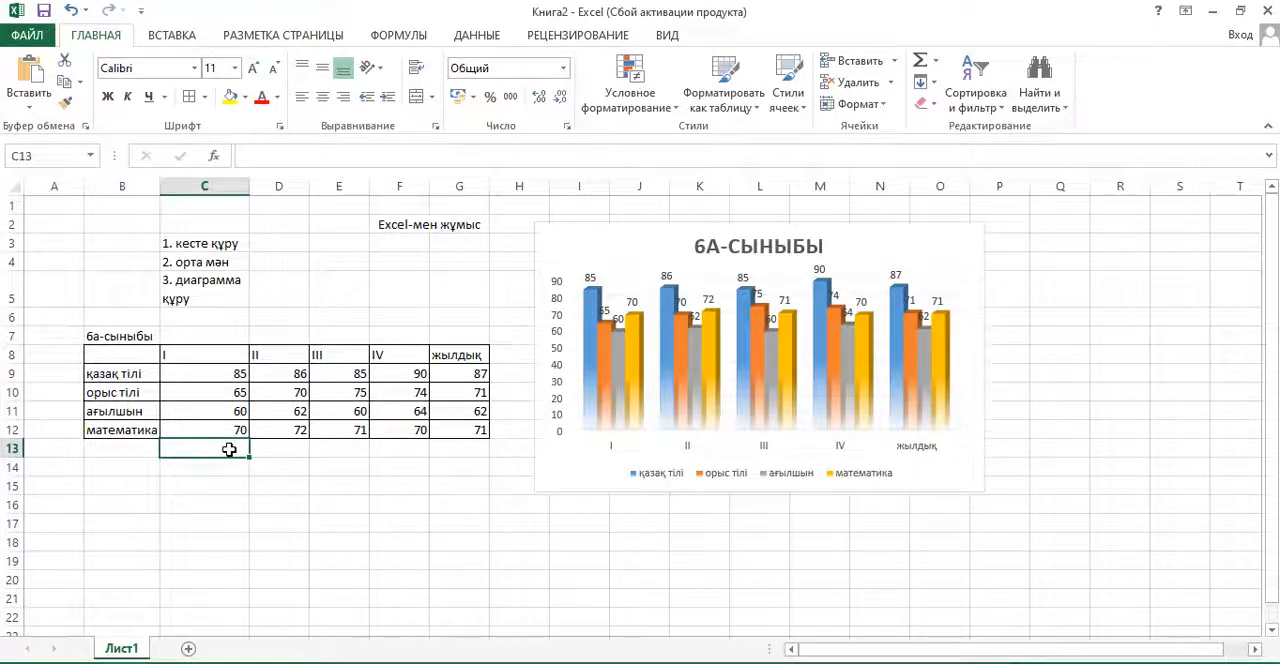